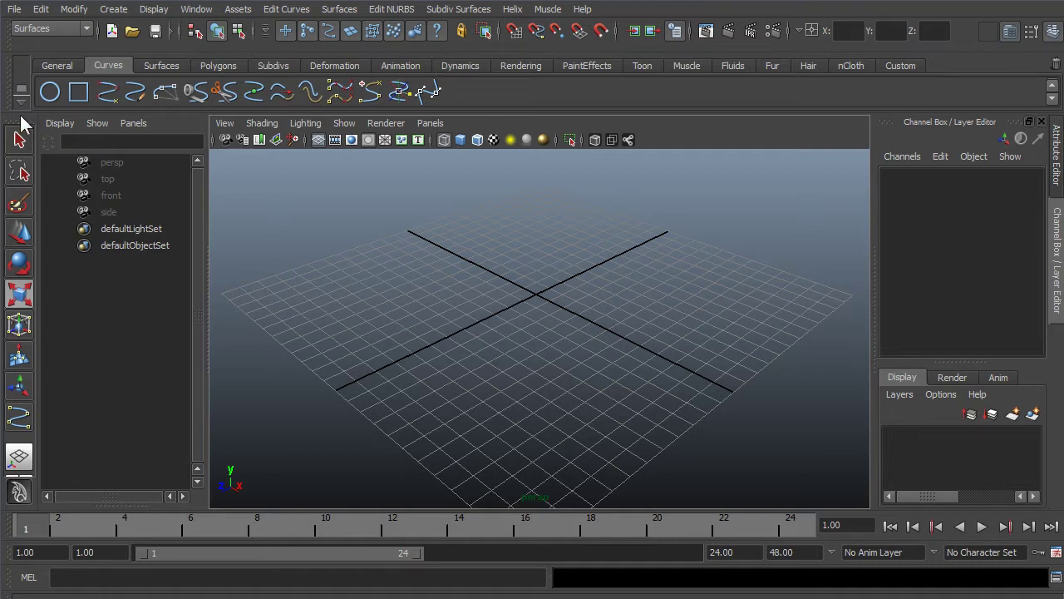
- Create a NURBS circle at the origin and stretch it along Z to a scale of about 1.92 in the top view
click(49, 92)
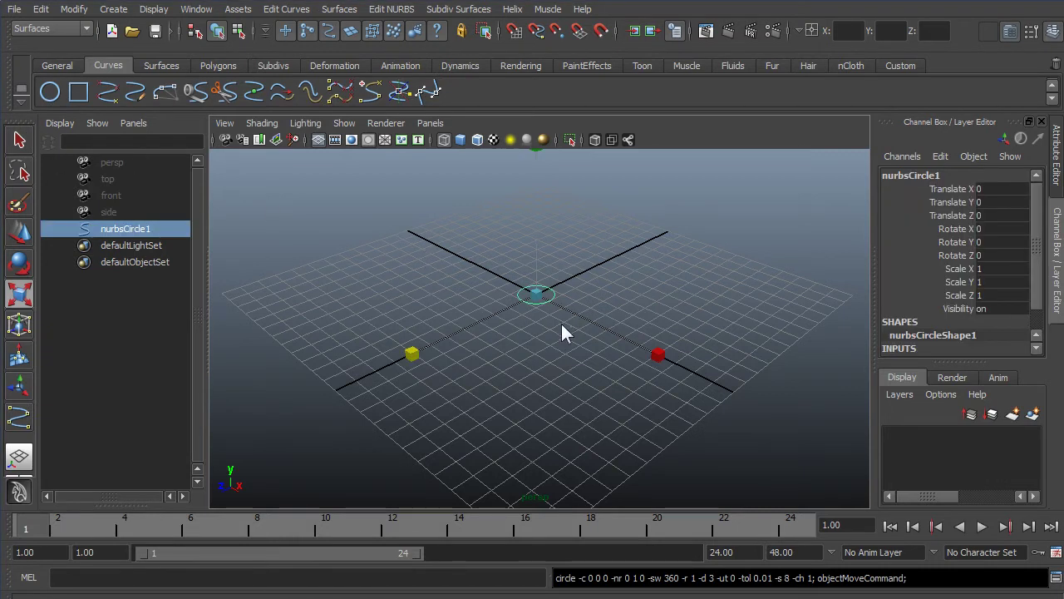
key(space)
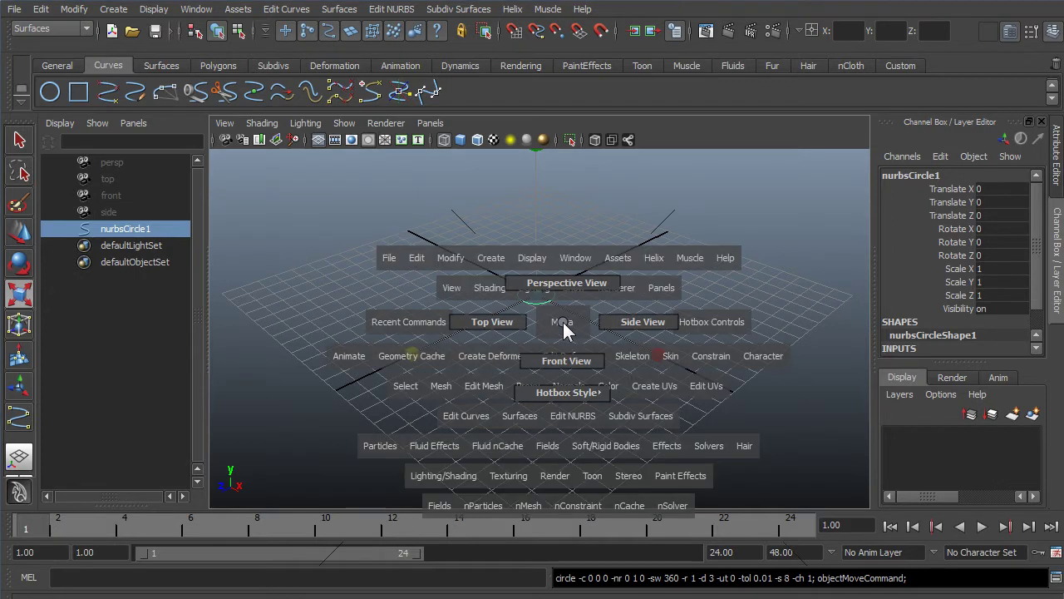
click(512, 322)
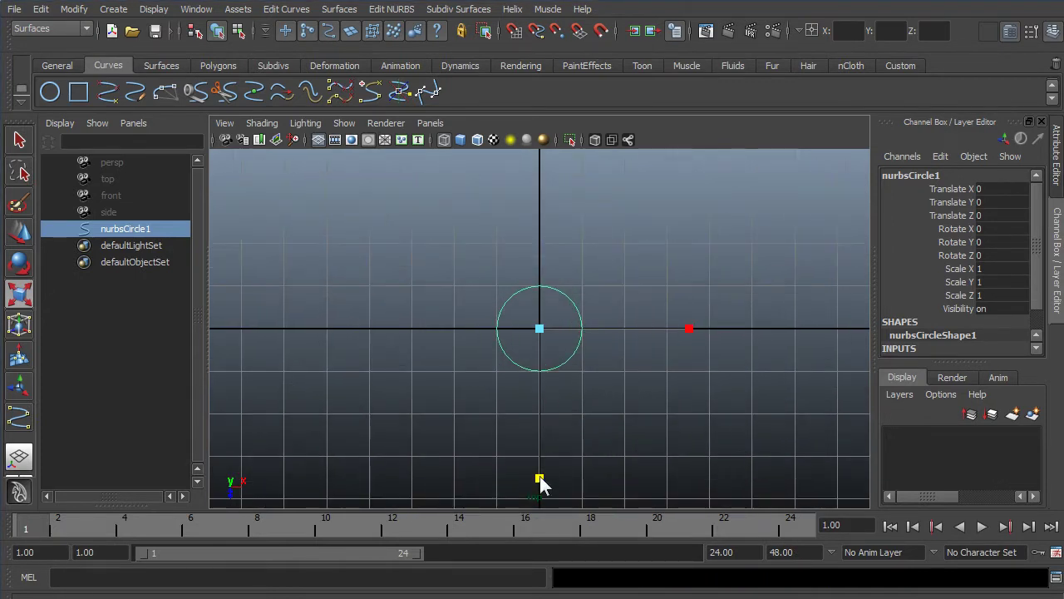
drag(540, 480, 533, 592)
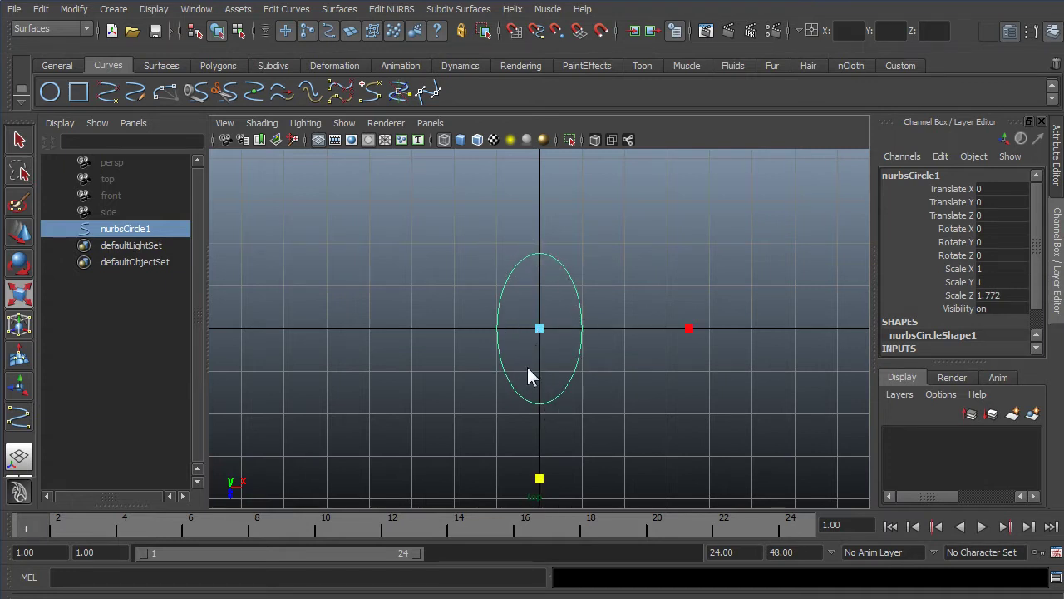
drag(540, 479, 543, 499)
- Show the curve's control vertices and move the lower side pair slightly outward along Z to flatten that end
right_click(562, 399)
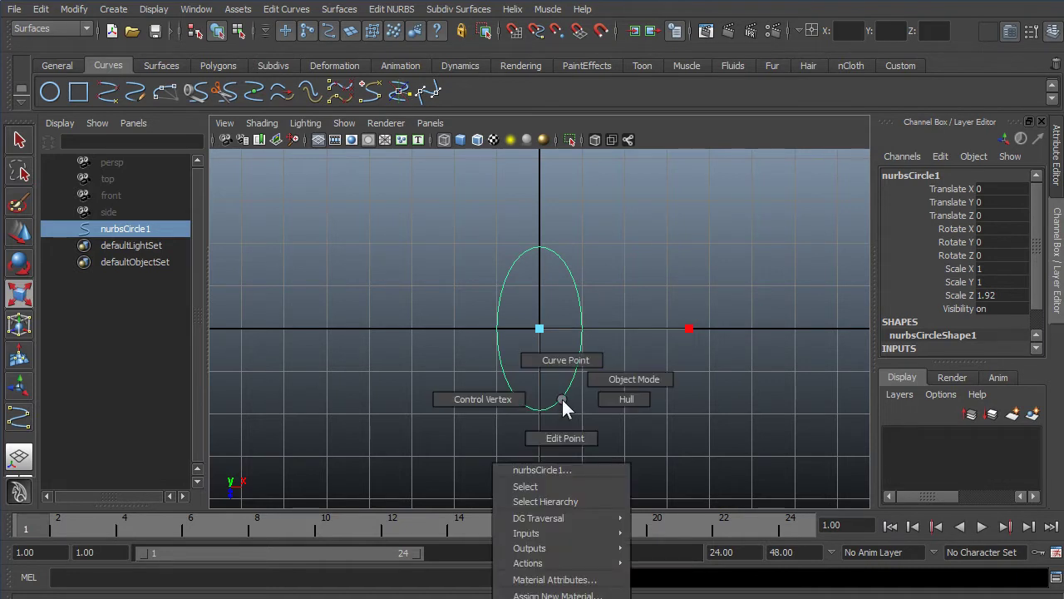
click(503, 400)
drag(497, 384, 544, 408)
key(w)
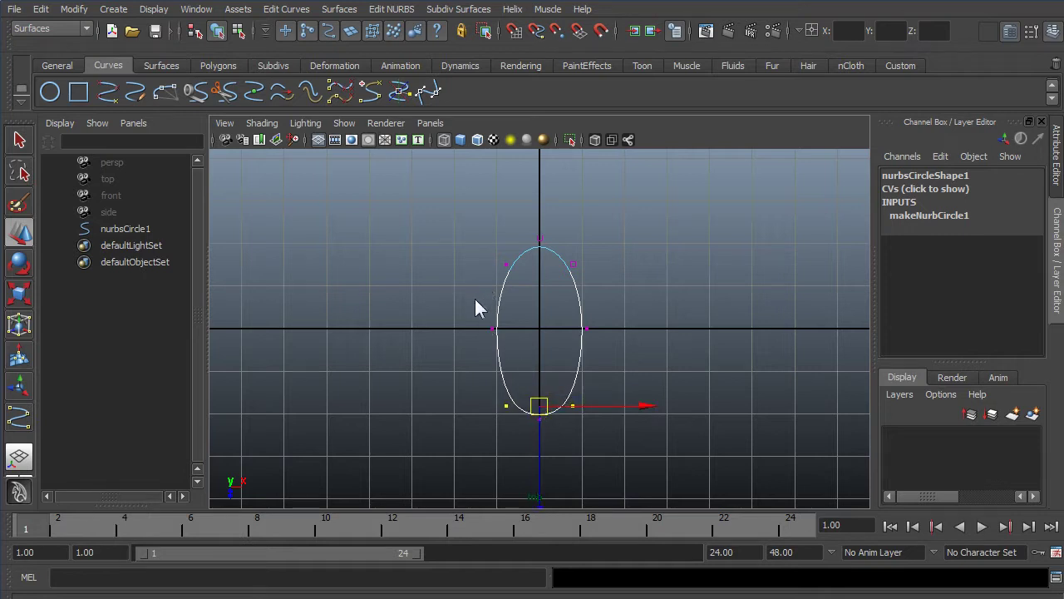
- Scale the middle pair of control vertices inward along X, and narrow the upper side pair the same way
drag(487, 306, 638, 358)
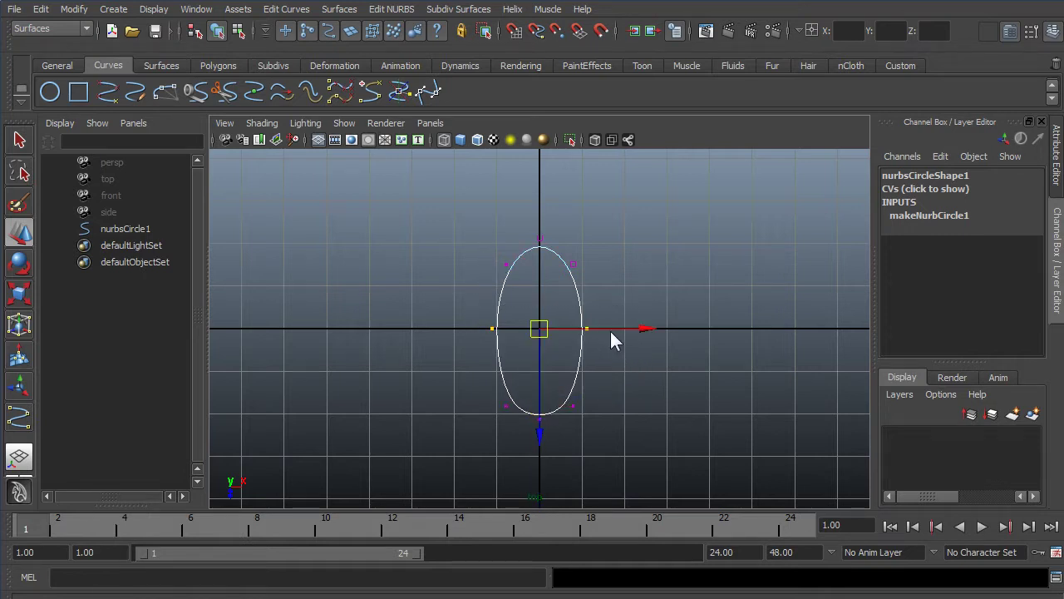
key(r)
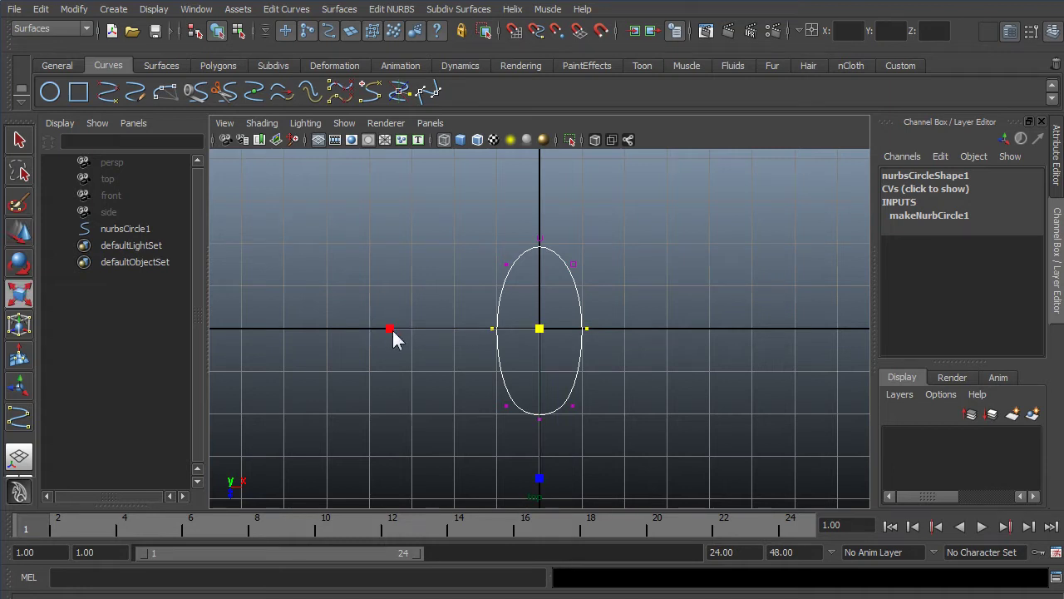
drag(391, 329, 462, 329)
drag(491, 245, 602, 283)
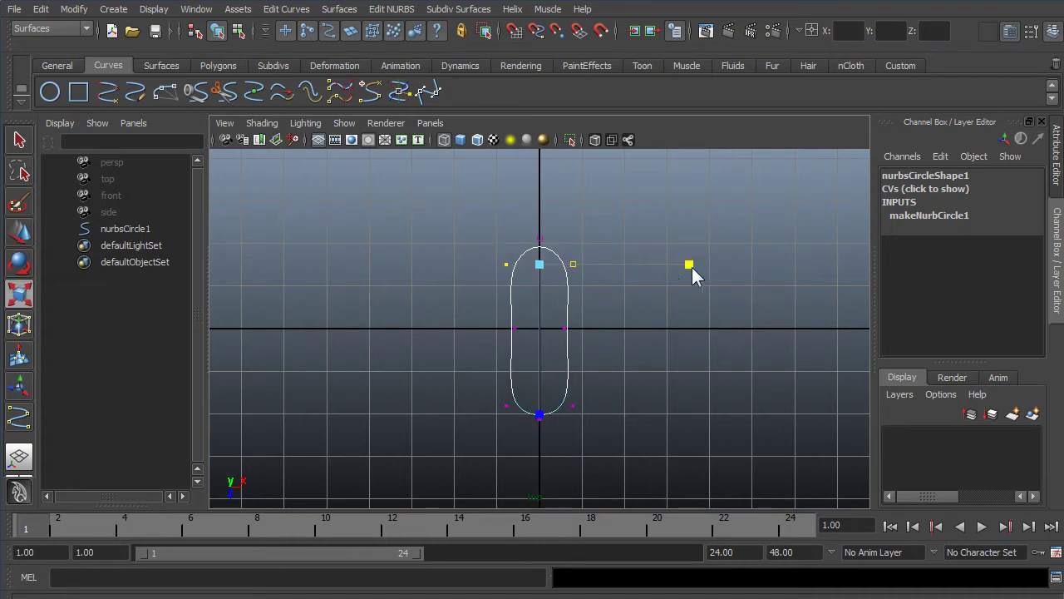
drag(690, 265, 627, 272)
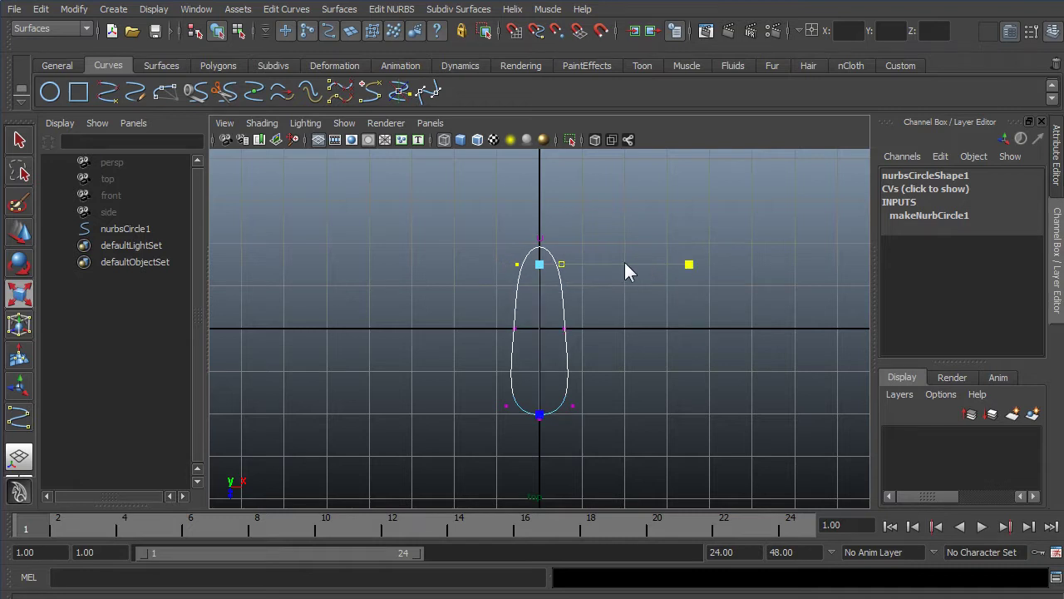
- Move the control vertex at the curve's narrow end slightly inward along Z
click(541, 240)
key(w)
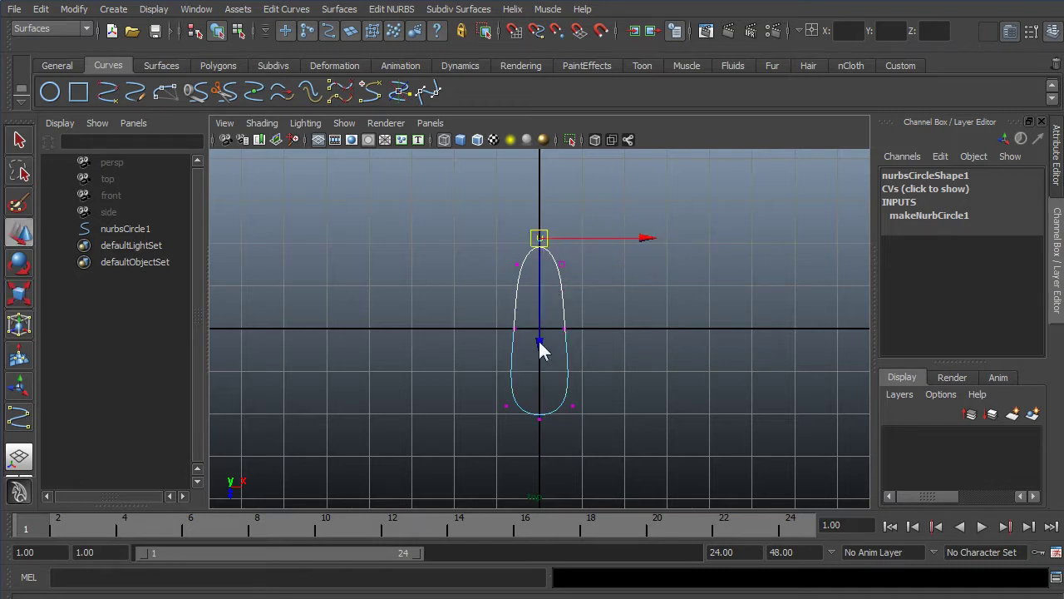
drag(541, 343, 540, 354)
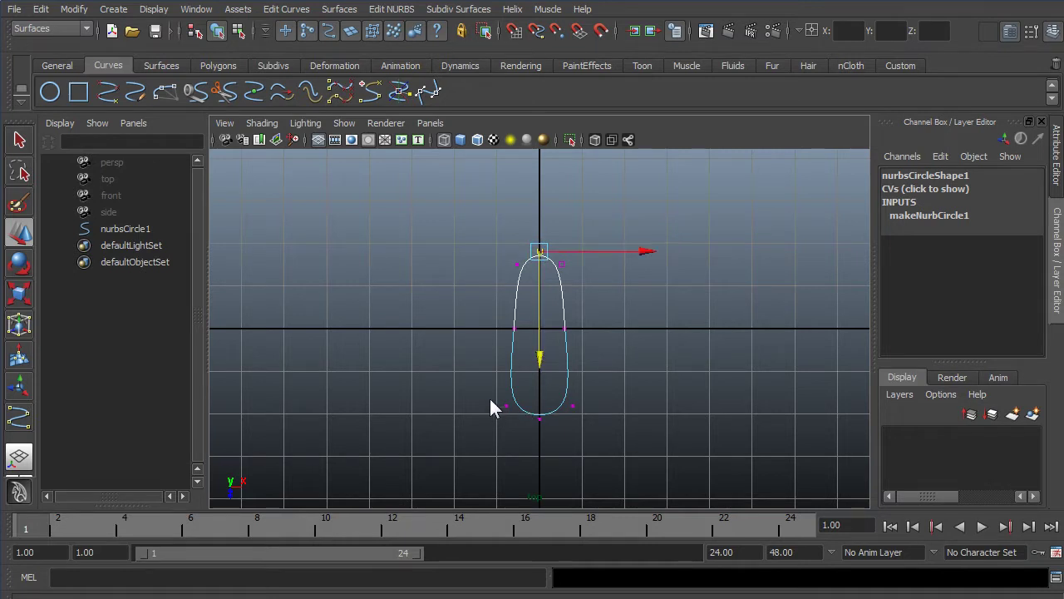
- Widen the curve's lower end along X, and move its lower side pair of control vertices toward the middle
drag(489, 397, 601, 428)
key(r)
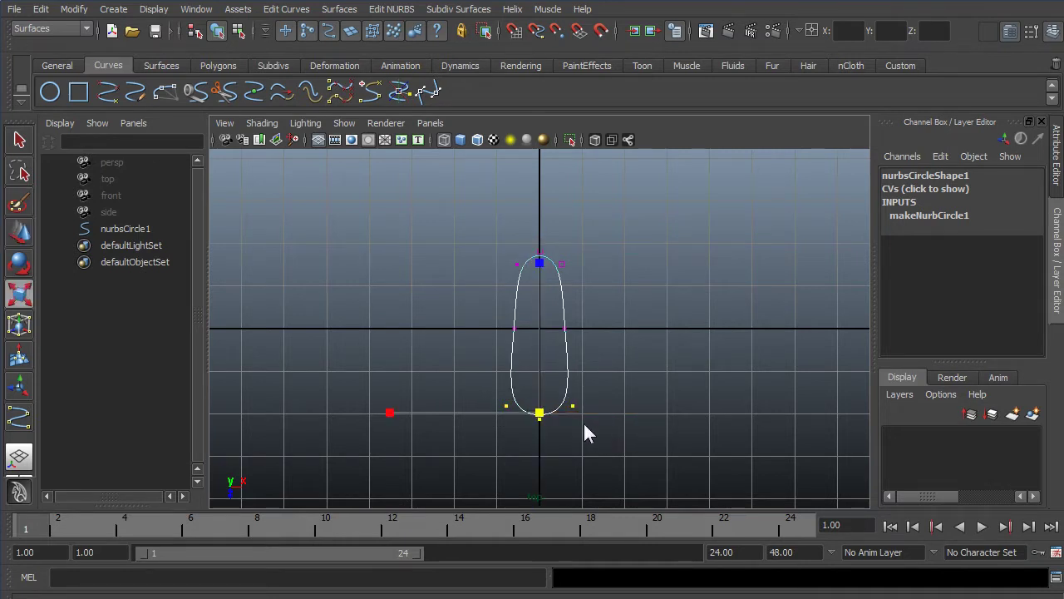
drag(390, 412, 356, 413)
click(735, 444)
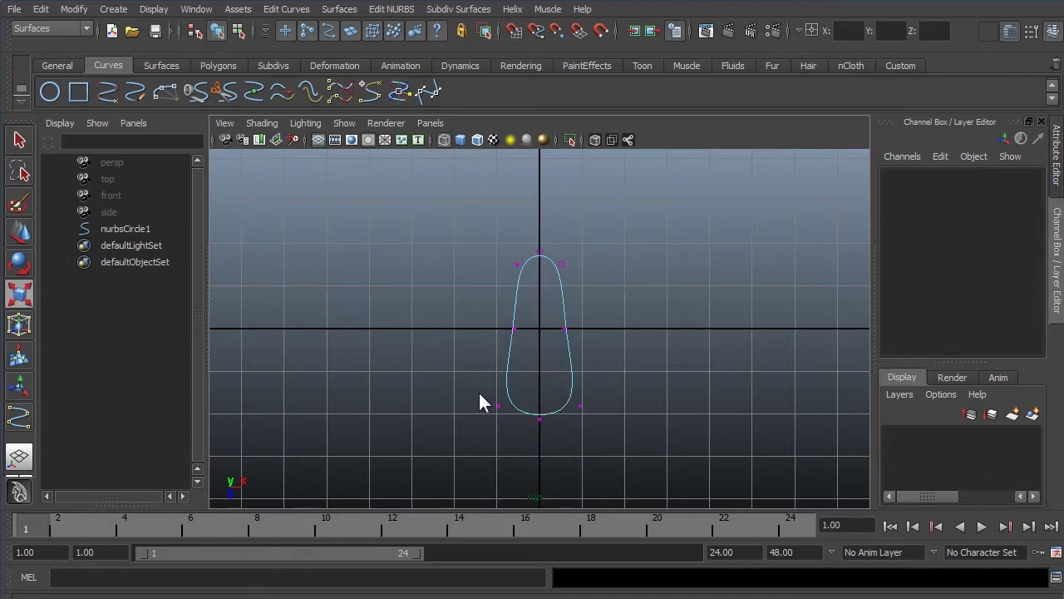
drag(479, 391, 600, 409)
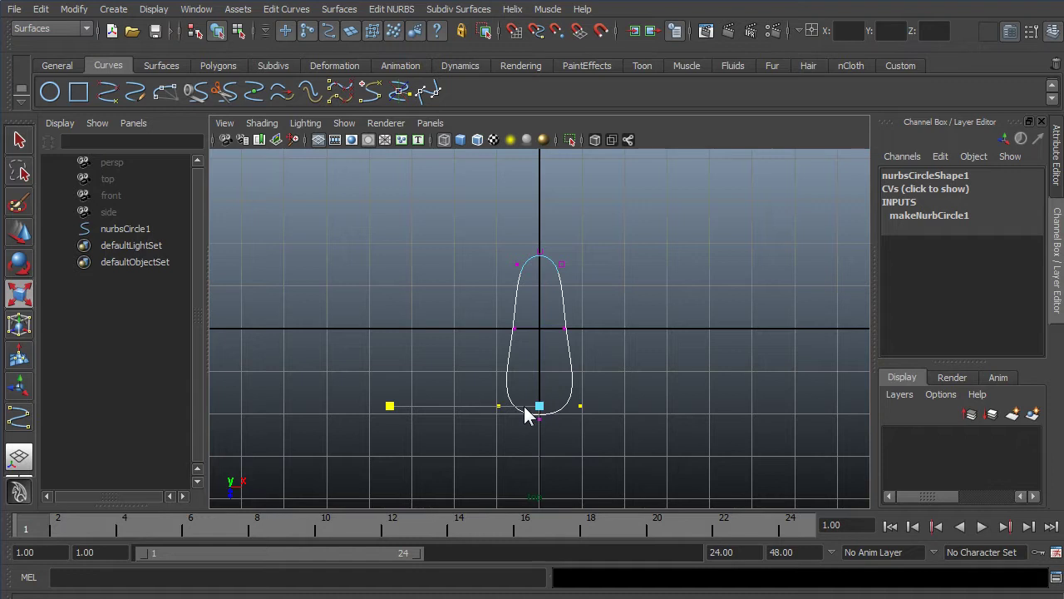
key(w)
drag(541, 444, 538, 417)
click(637, 339)
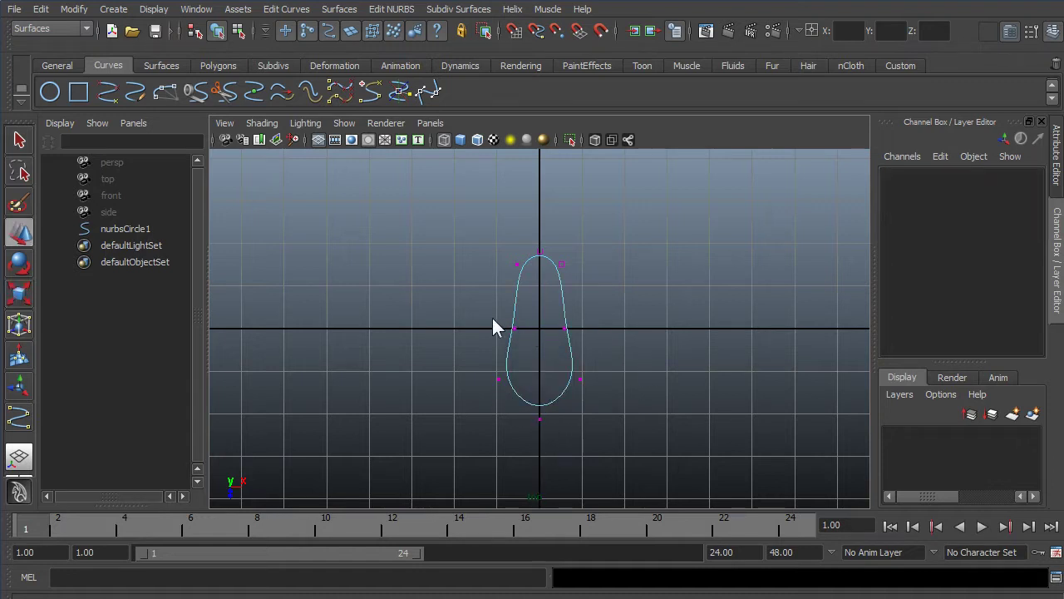
- Scale the middle pair of control vertices slightly outward along X to smooth the teardrop's sides
drag(493, 318, 630, 345)
key(r)
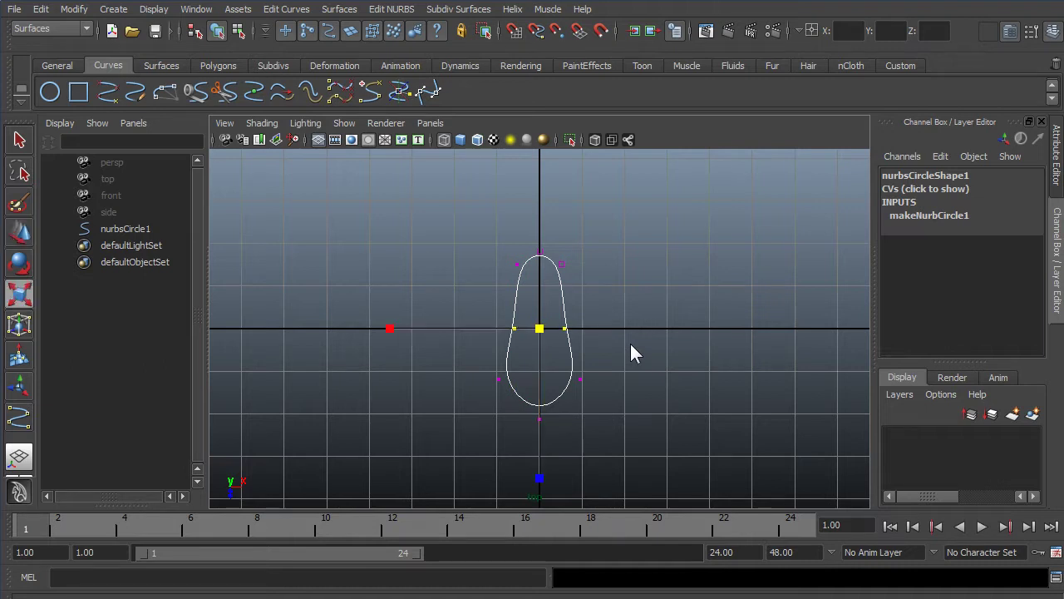
drag(389, 330, 362, 330)
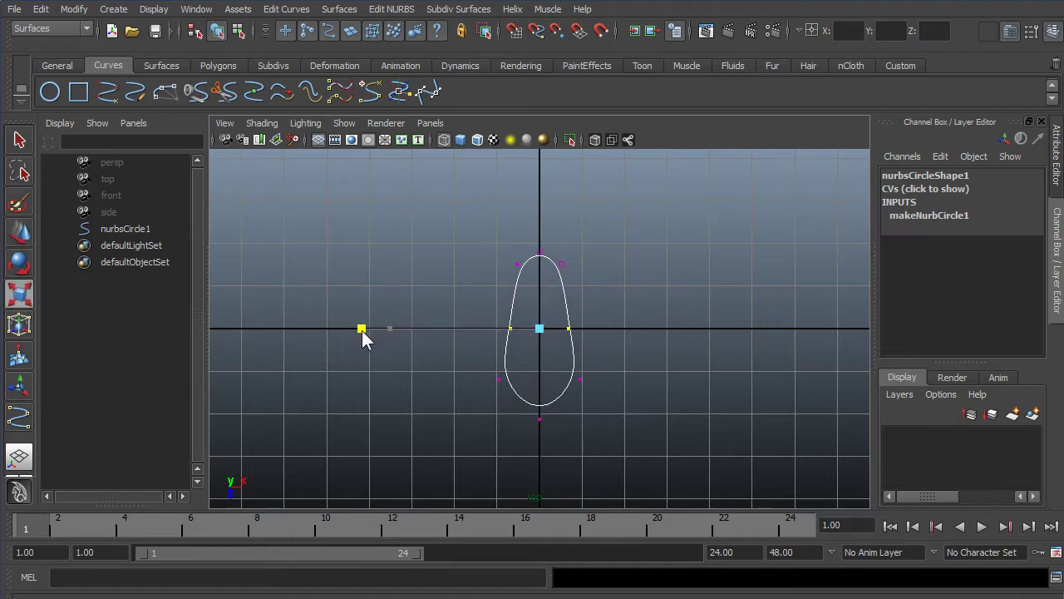
click(667, 339)
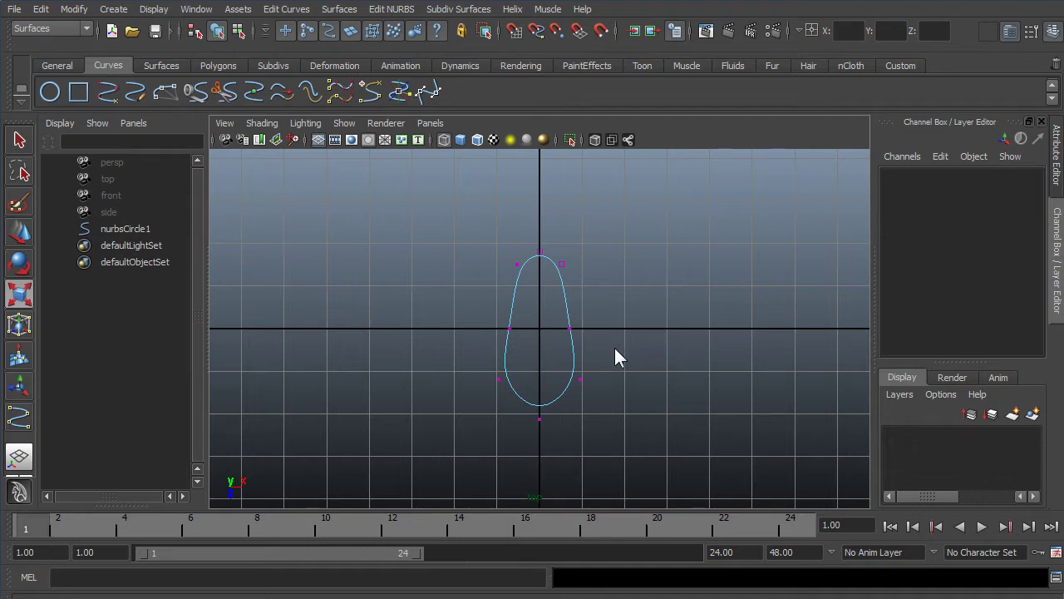
- Return to the perspective view and select the whole teardrop curve in object mode
key(space)
drag(626, 352, 626, 321)
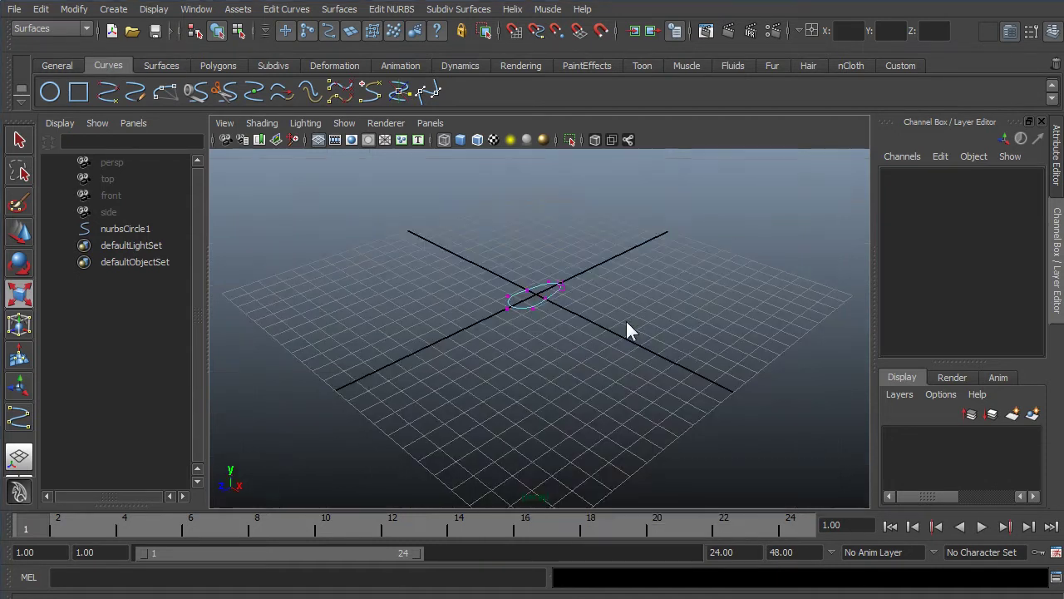
right_click(535, 307)
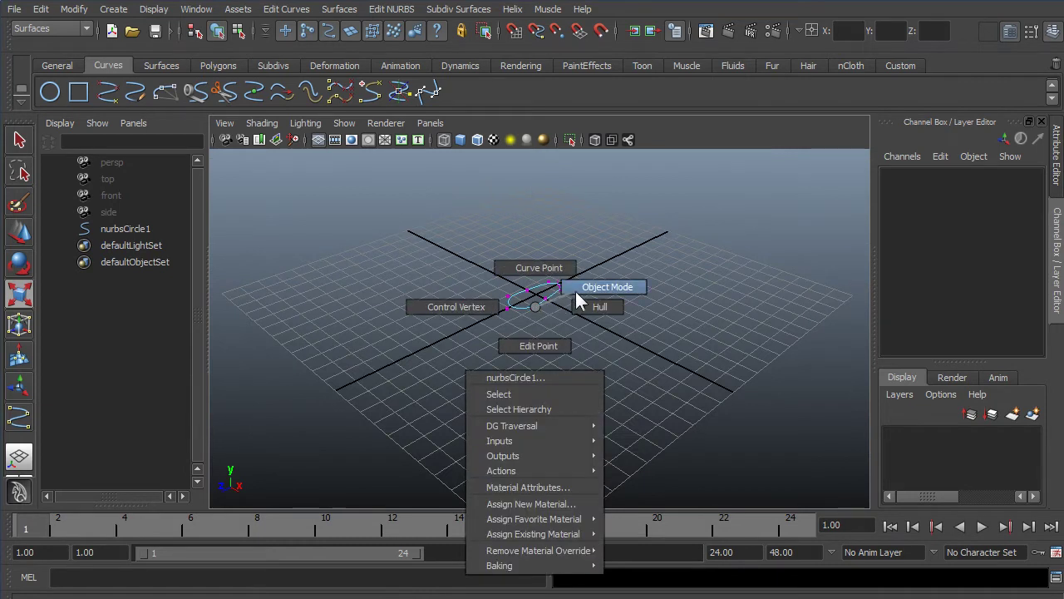
click(598, 279)
click(543, 303)
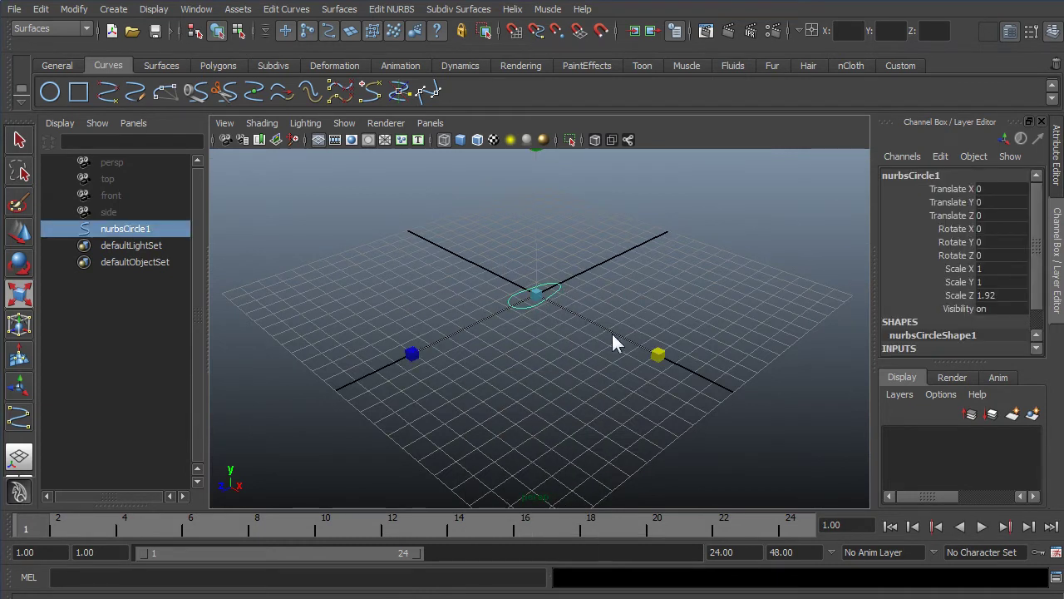
- Duplicate the teardrop curve five times in place
key(w)
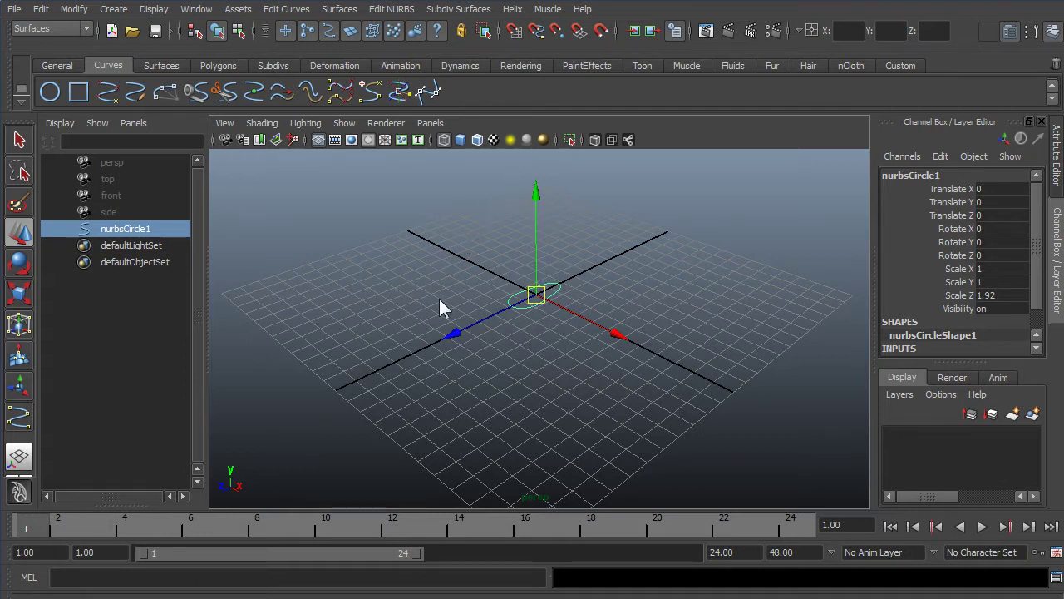
key(ctrl+d)
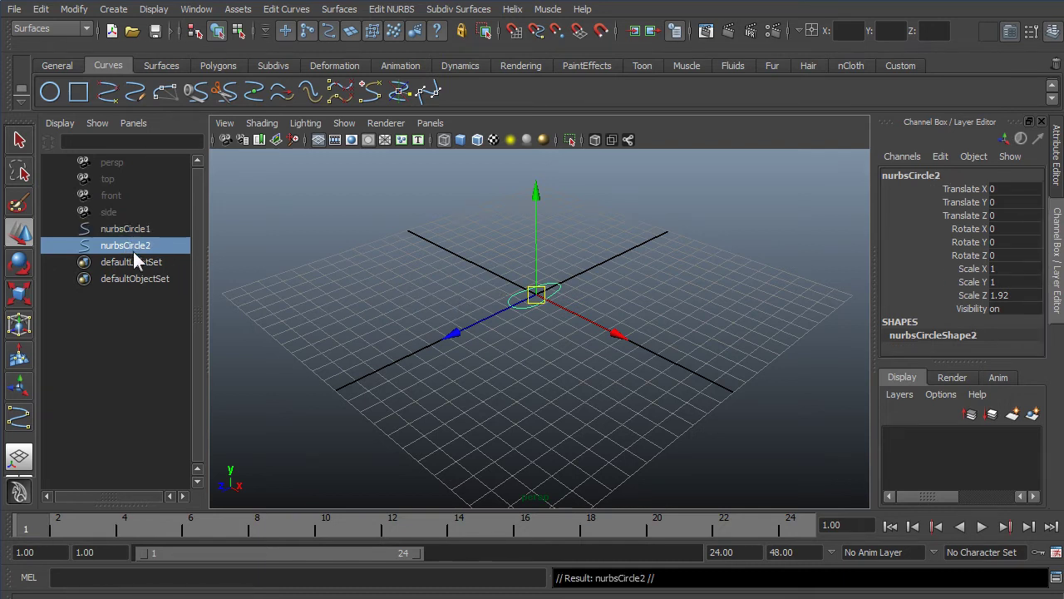
key(ctrl+d)
key(ctrl+d)
key(ctrl+d)
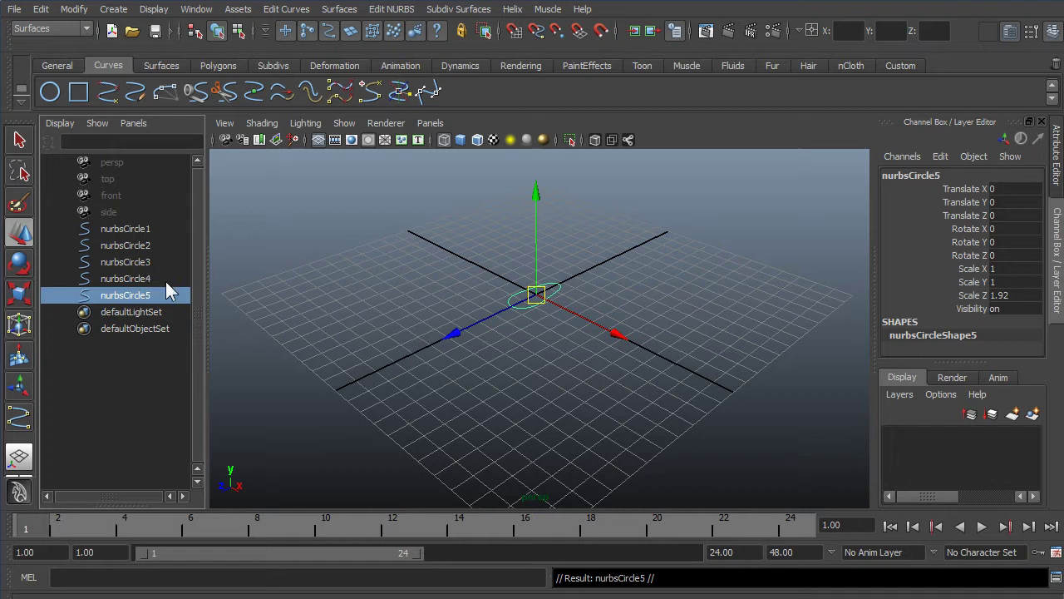
key(ctrl+d)
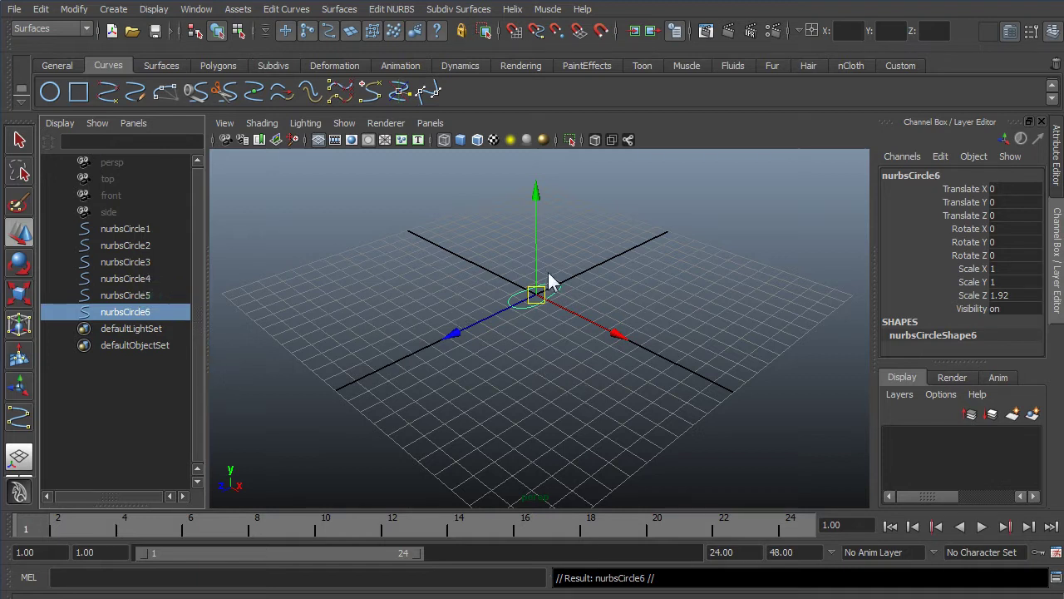
- Raise nurbsCircle2 to about 0.46 in Y, just above the original curve, and move nurbsCircle3 up above it
click(129, 230)
click(146, 245)
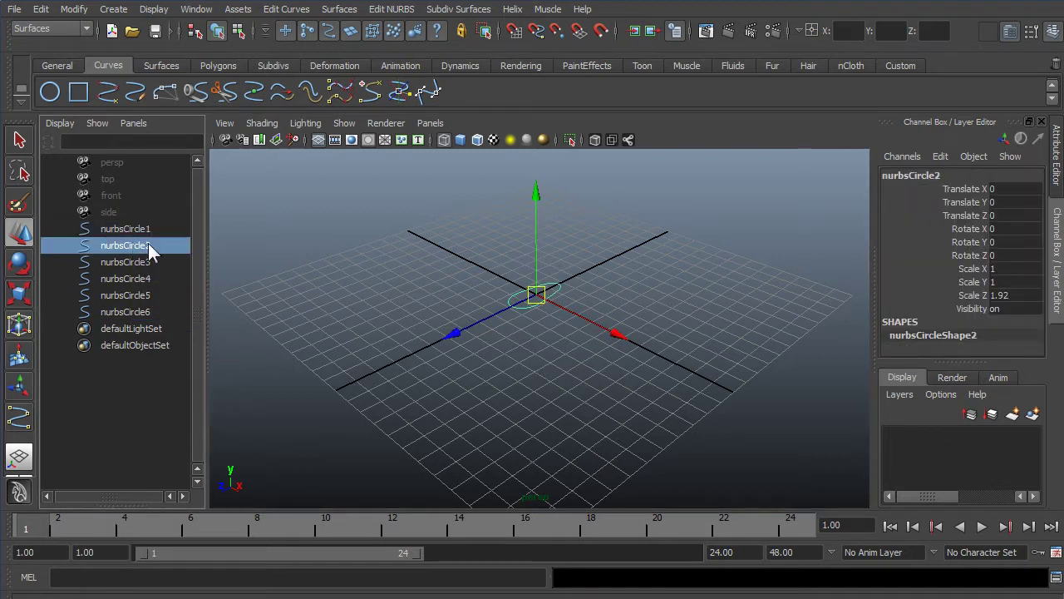
drag(537, 241, 536, 236)
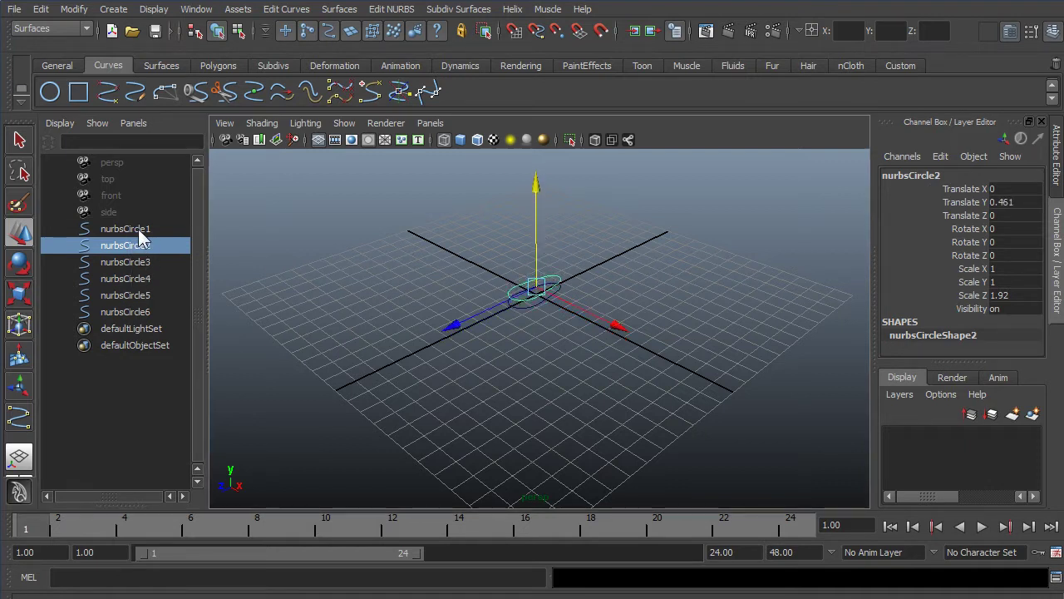
click(145, 262)
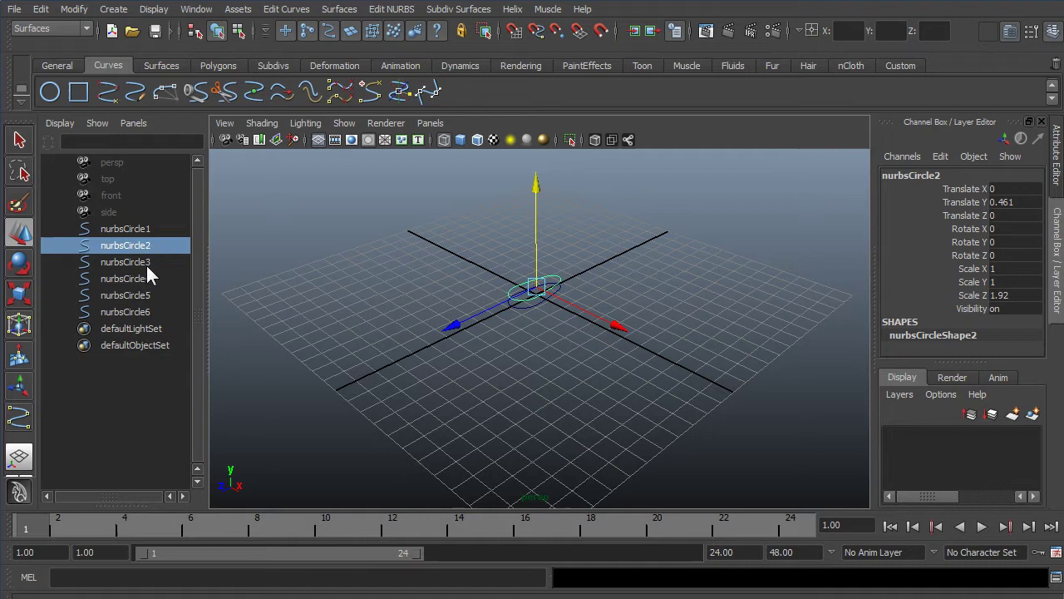
drag(536, 266, 537, 214)
- Stack nurbsCircle4 above nurbsCircle3, nurbsCircle5 at about 5.59 in Y and nurbsCircle6 at about 6.67
click(147, 282)
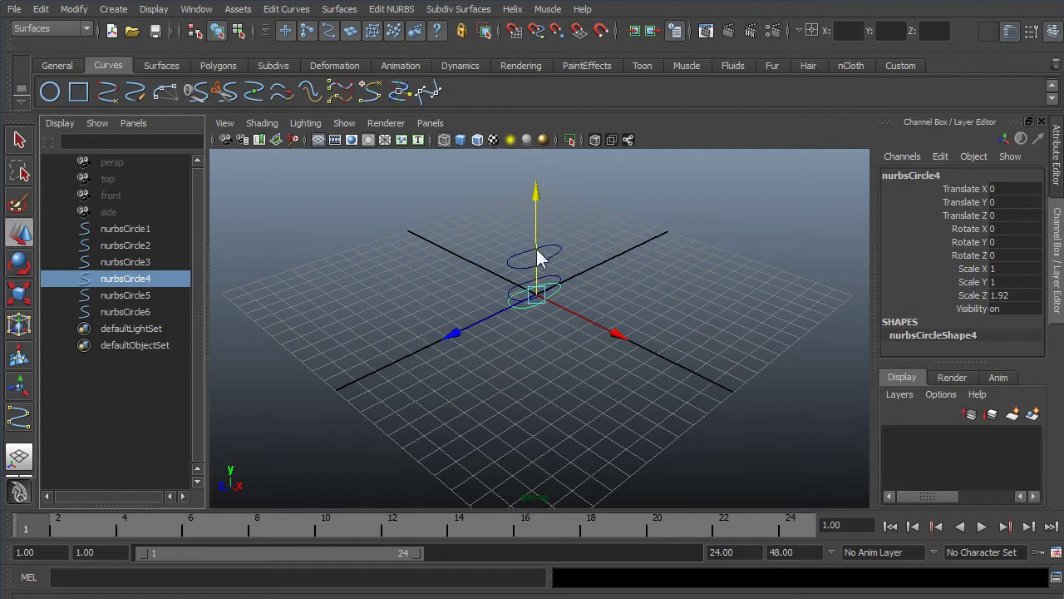
drag(538, 254, 534, 171)
click(112, 296)
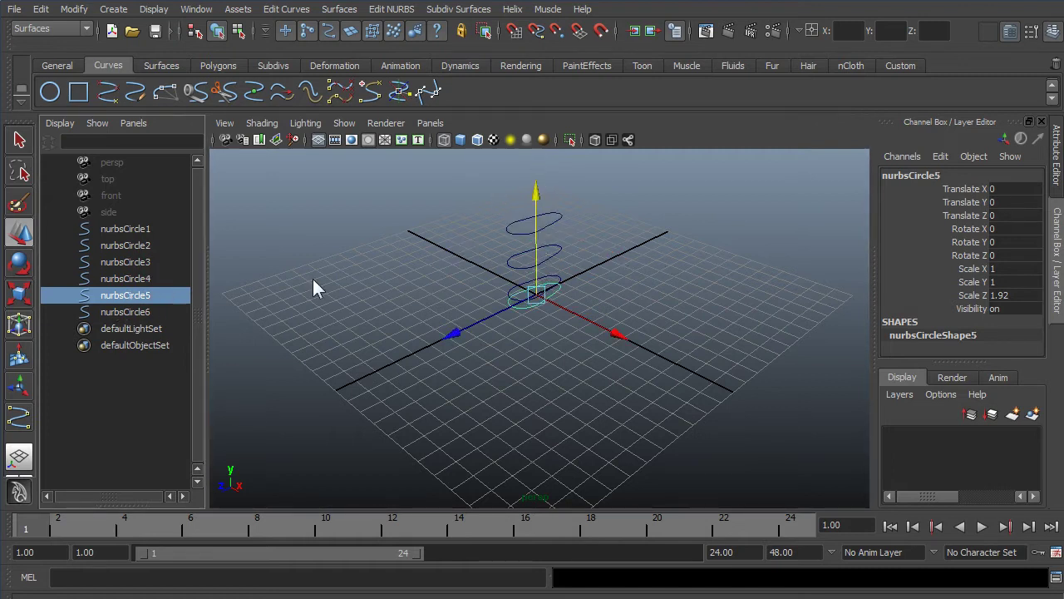
drag(537, 256, 533, 154)
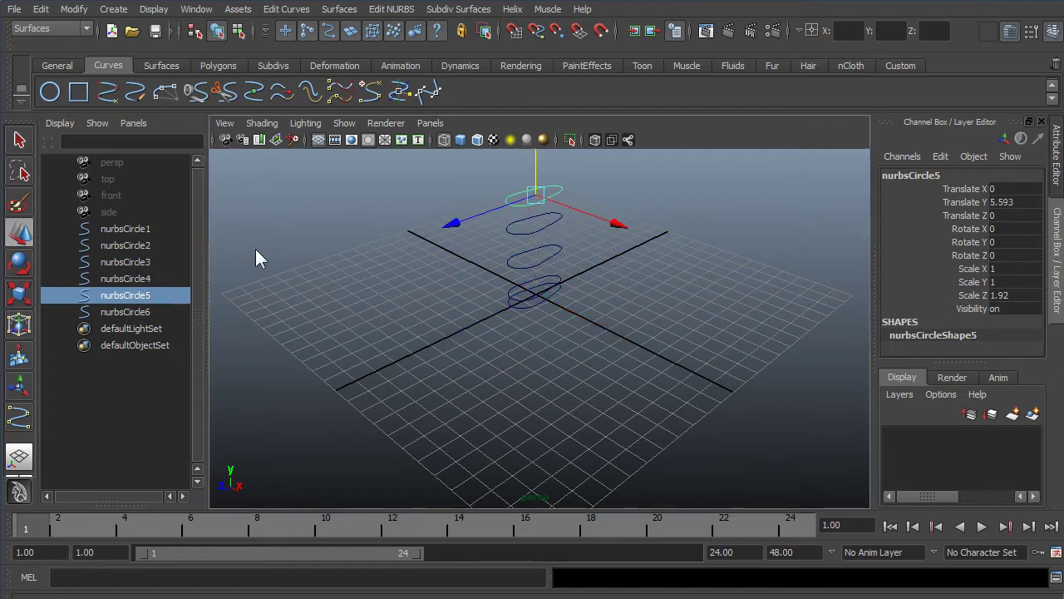
click(136, 312)
drag(541, 236, 536, 85)
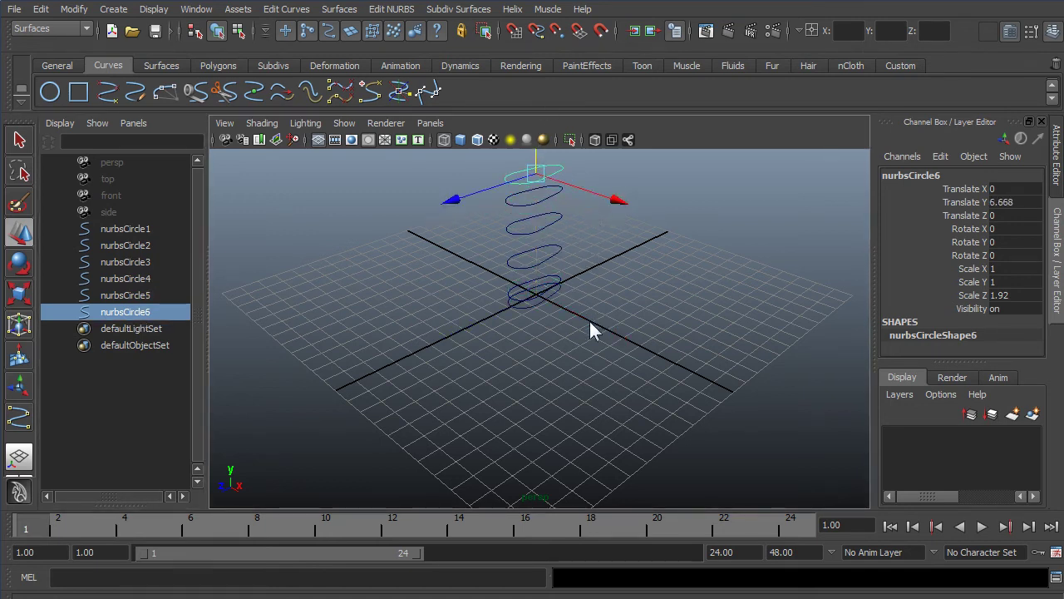
- Raise nurbsCircle5 and nurbsCircle6 higher in the stack, placing nurbsCircle6 close above nurbsCircle5 at about 7.19 in Y
alt+drag(643, 332, 546, 223)
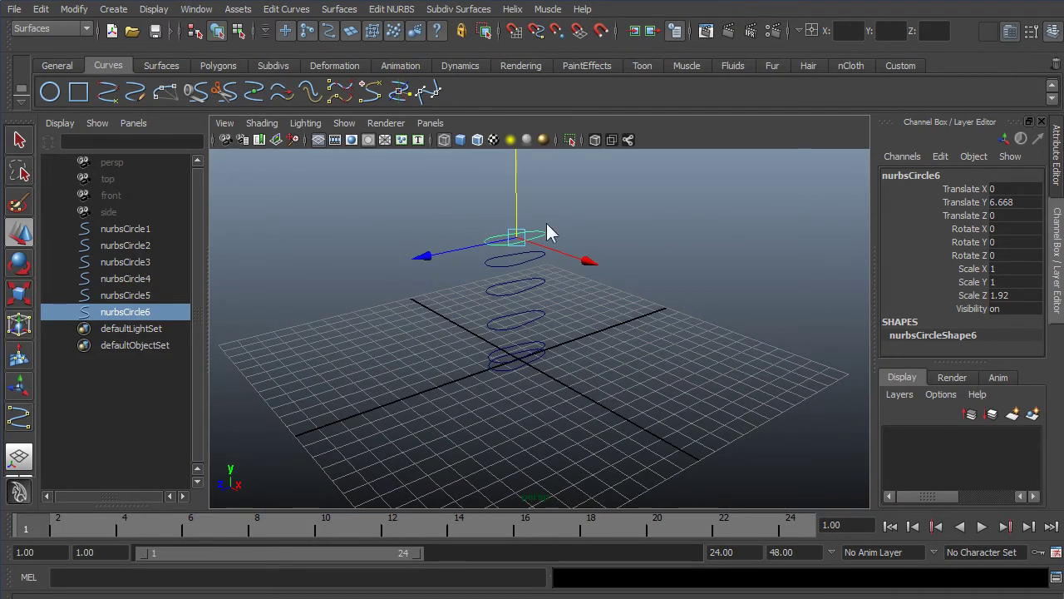
mouse_move(517, 189)
mouse_down()
mouse_move(518, 199)
mouse_move(517, 179)
mouse_up()
shift+click(545, 261)
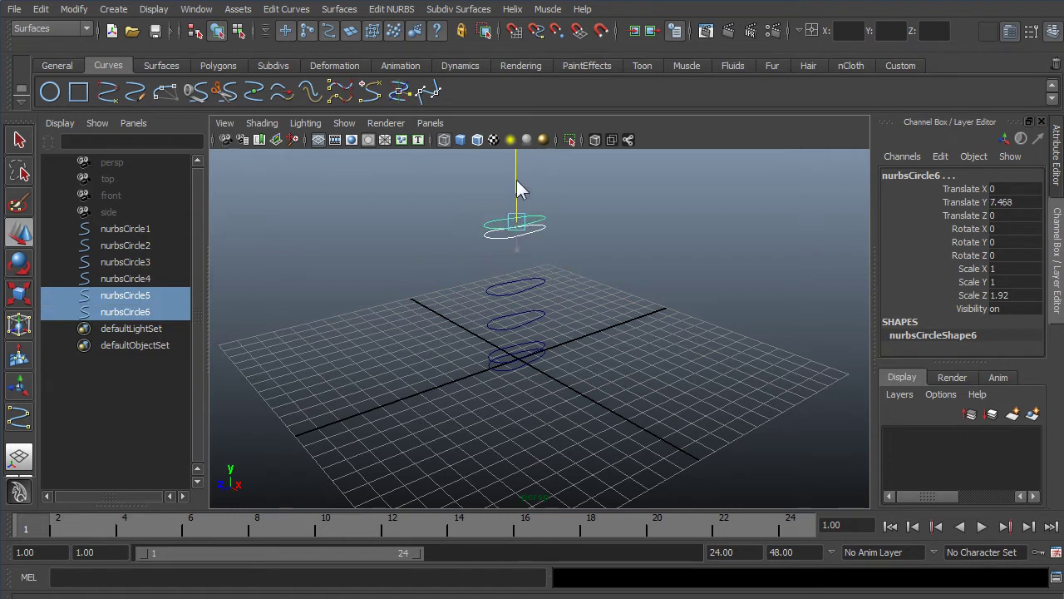
click(518, 200)
click(516, 226)
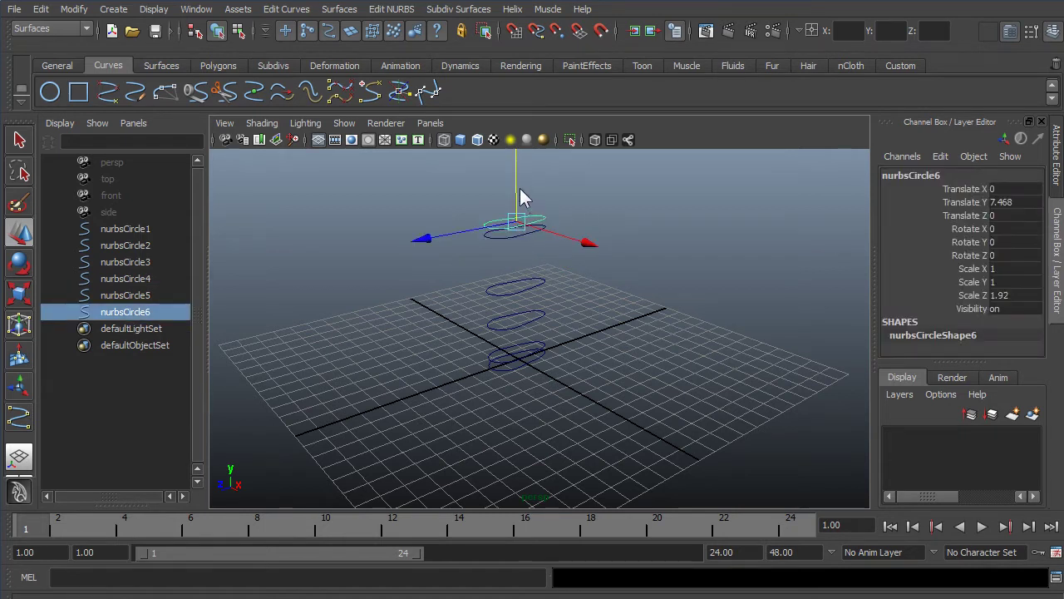
click(521, 208)
click(532, 223)
drag(516, 191, 517, 197)
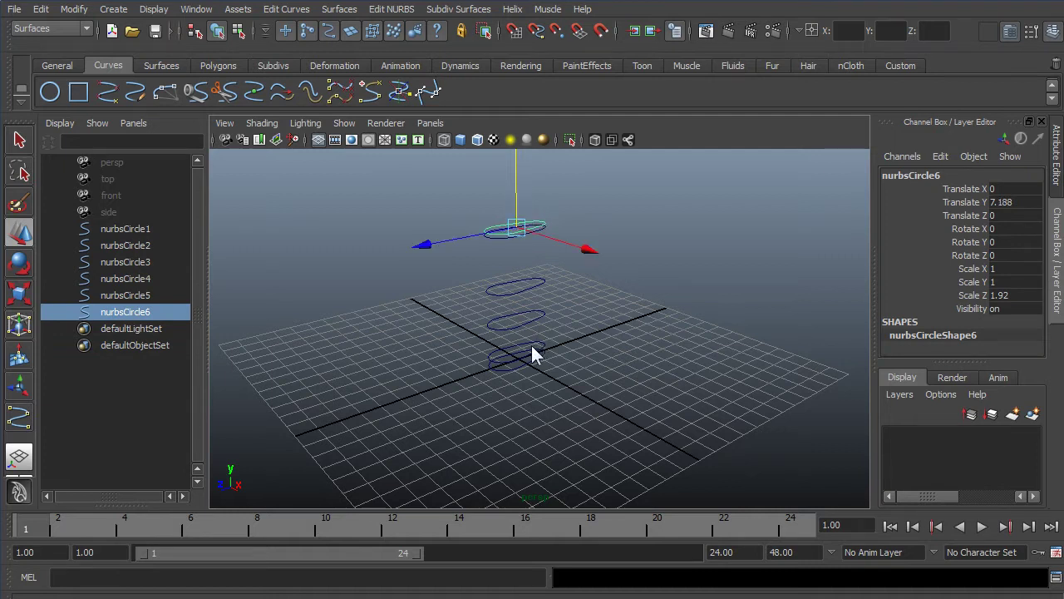
- Lower nurbsCircle2 to about 0.21 in Y, close above the bottom curve
click(518, 366)
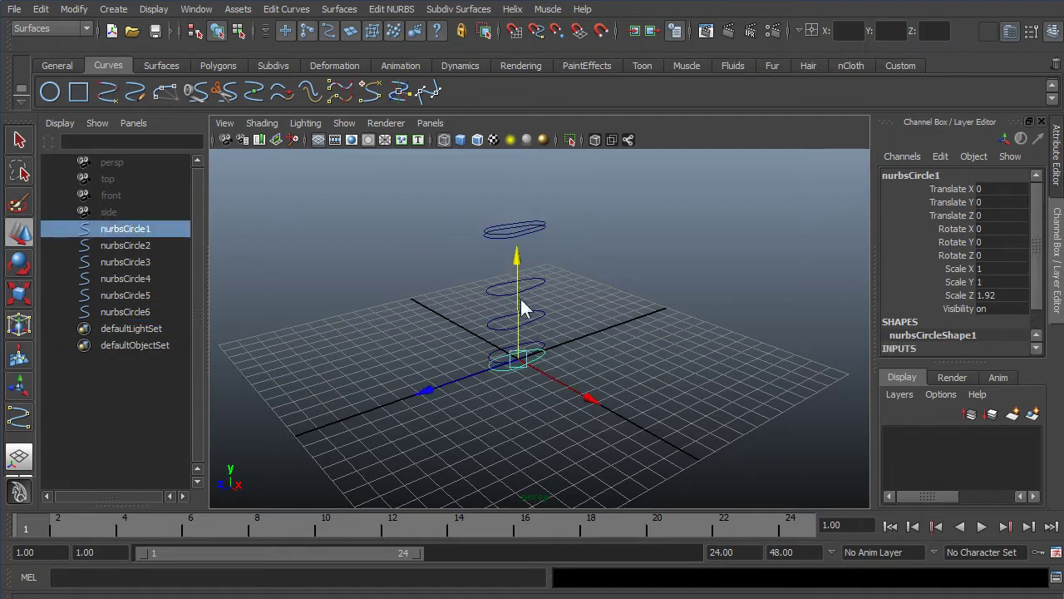
scroll(546, 367, up, 3)
click(523, 378)
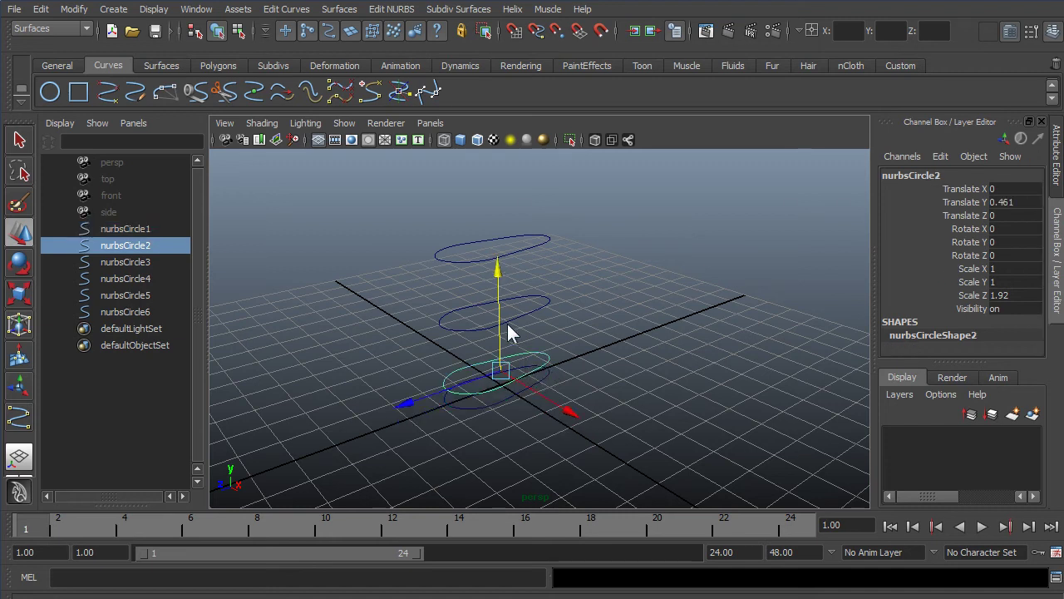
drag(500, 331, 500, 335)
scroll(586, 331, down, 2)
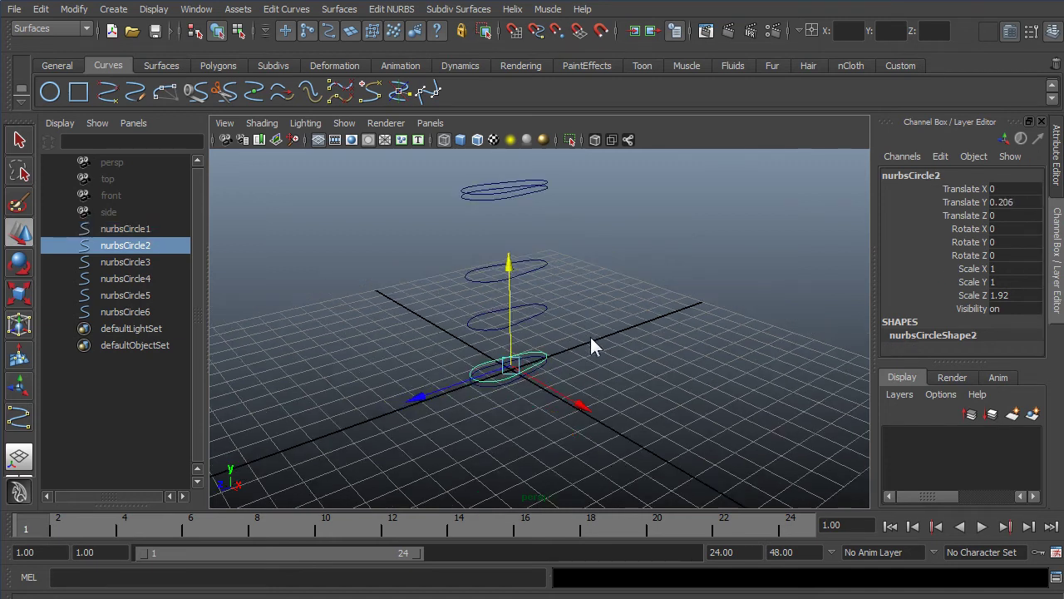
- Scale the bottom curve nurbsCircle1 and top curve nurbsCircle6 together in the top view to about 0.84 in X and Y and 1.70 in Z
click(547, 390)
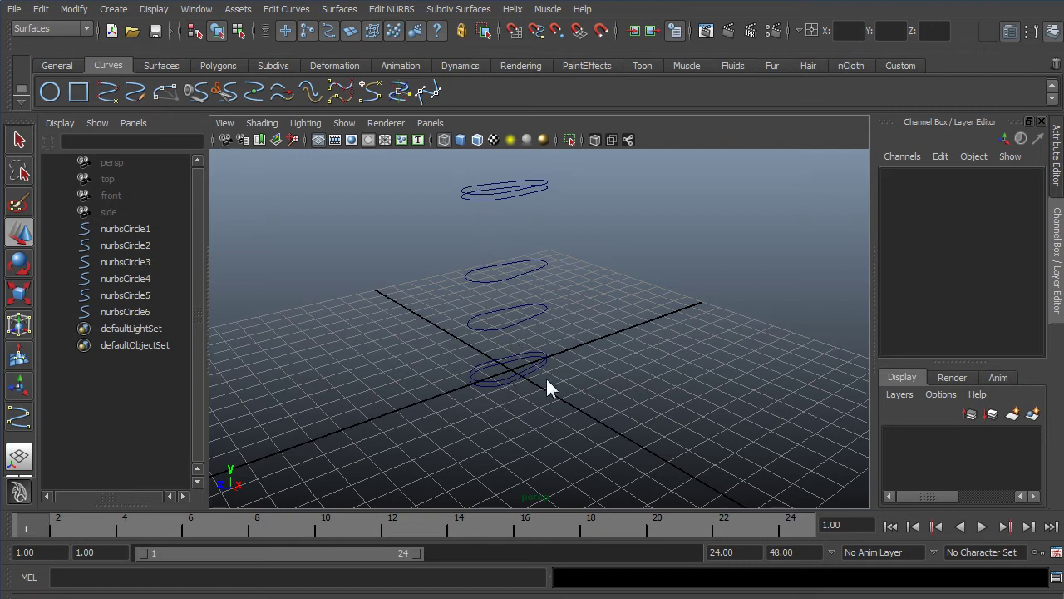
click(522, 382)
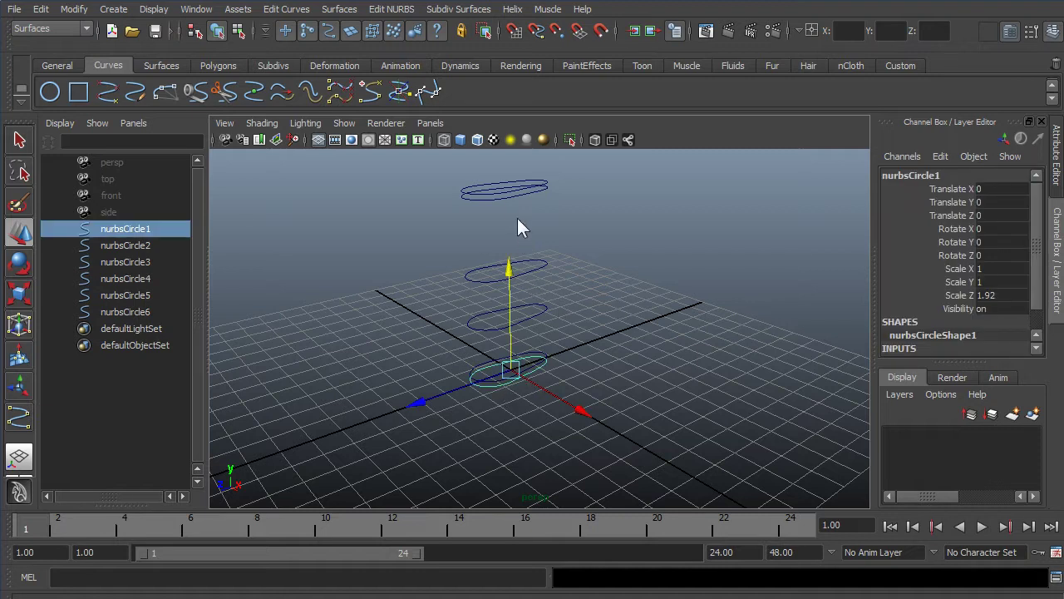
shift+click(504, 193)
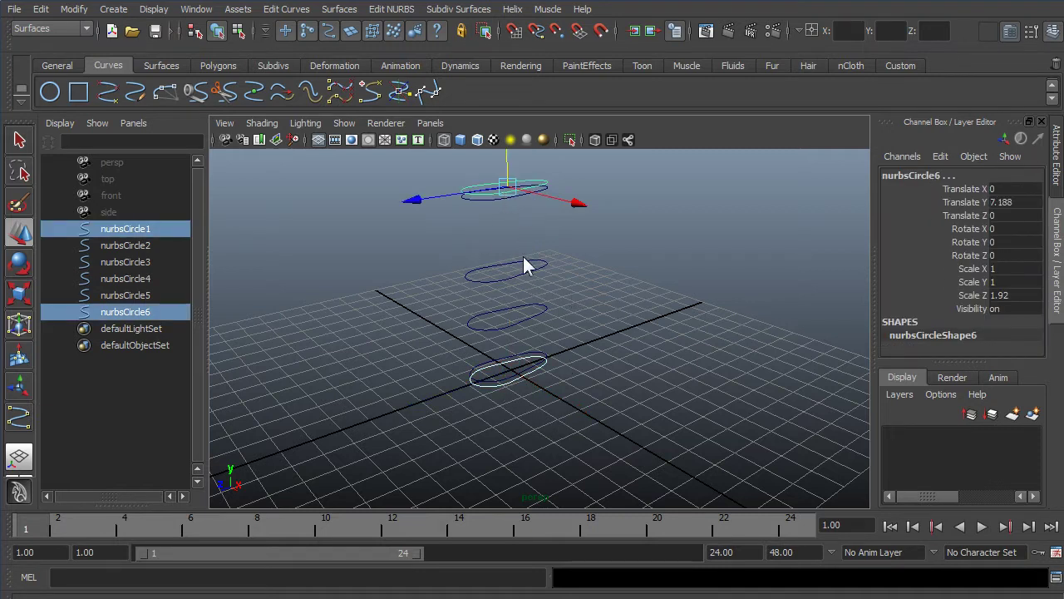
key(space)
drag(557, 341, 499, 287)
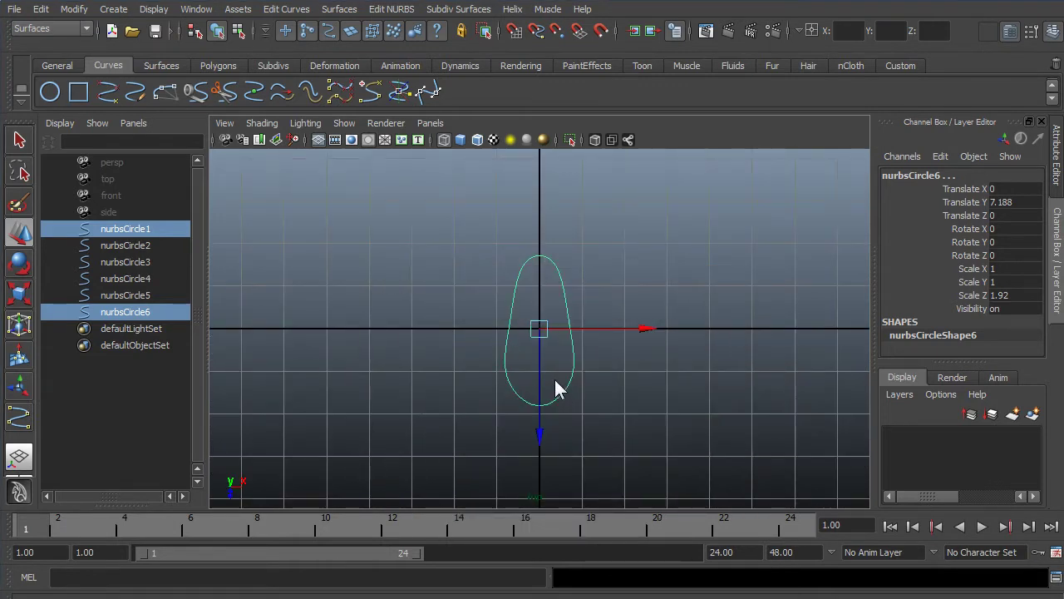
key(r)
drag(541, 331, 530, 339)
drag(540, 456, 541, 488)
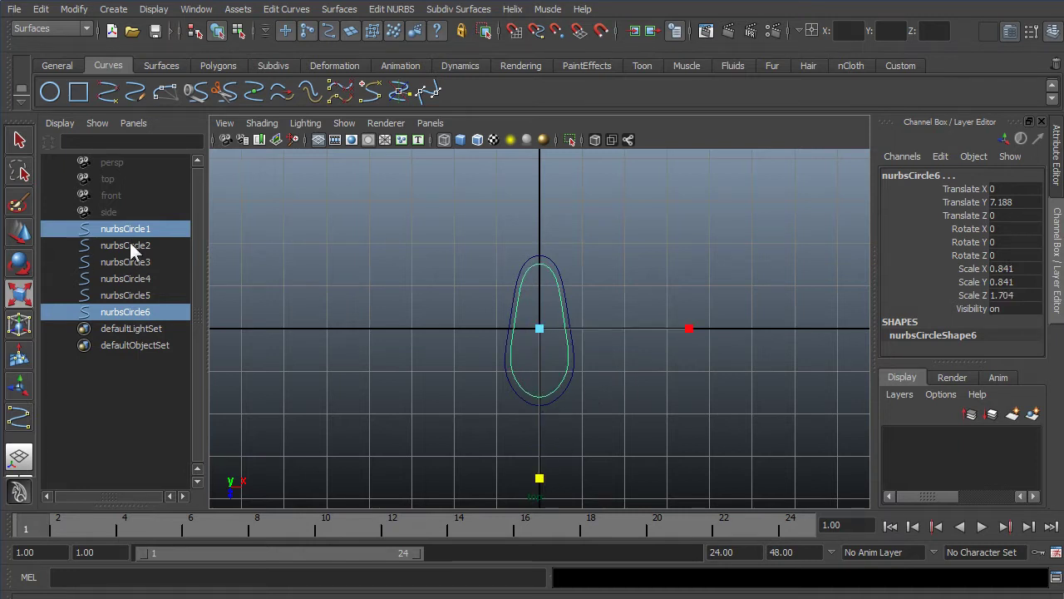
key(space)
click(396, 322)
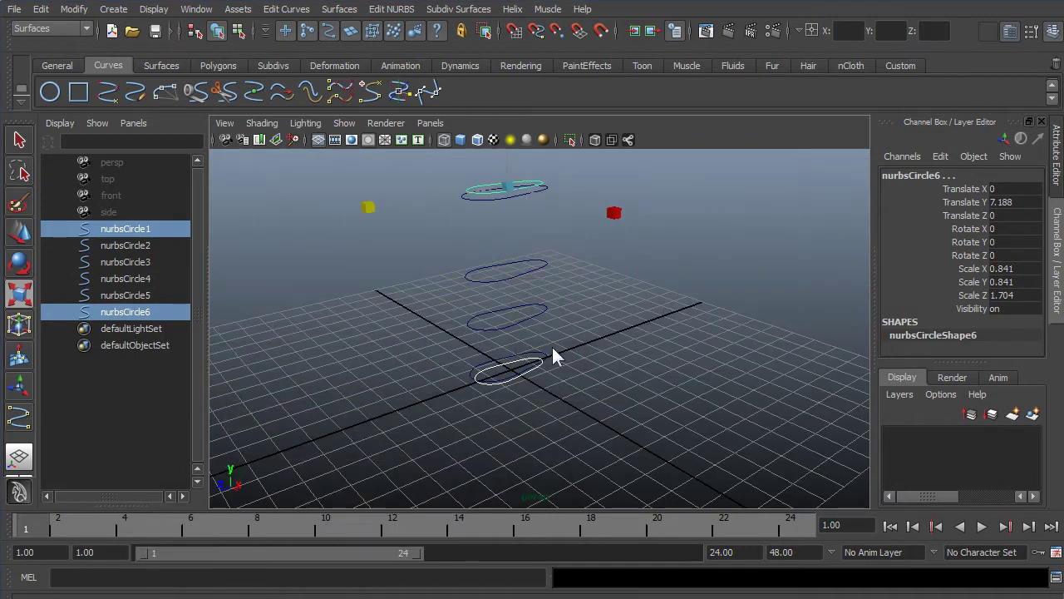
click(565, 345)
- Raise nurbsCircle4 to about 5.18 in Y and lower nurbsCircle3 to about 1.49 in Y
alt+drag(577, 340, 509, 281)
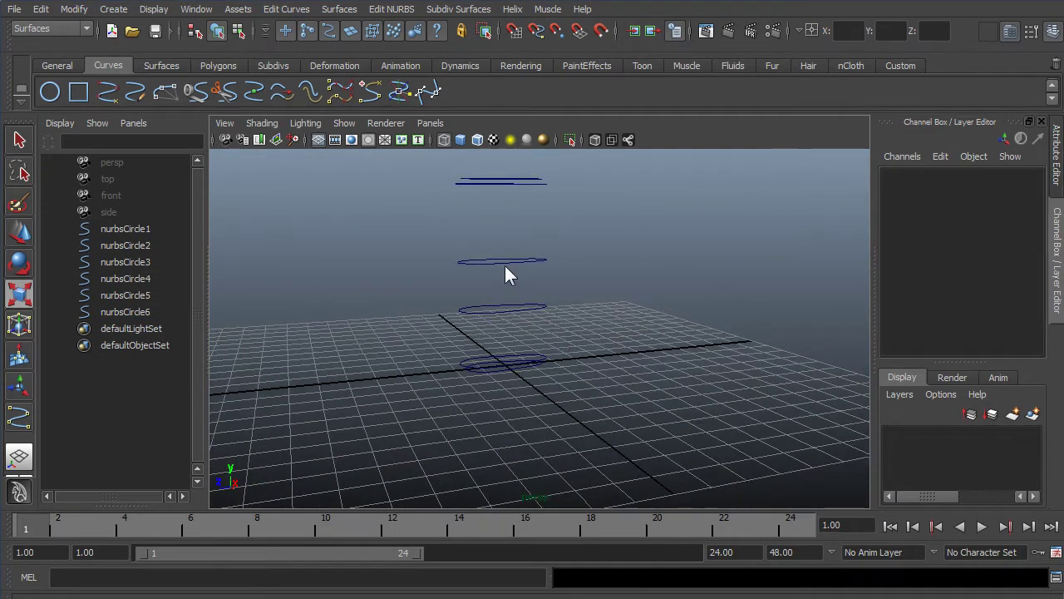
click(506, 262)
key(w)
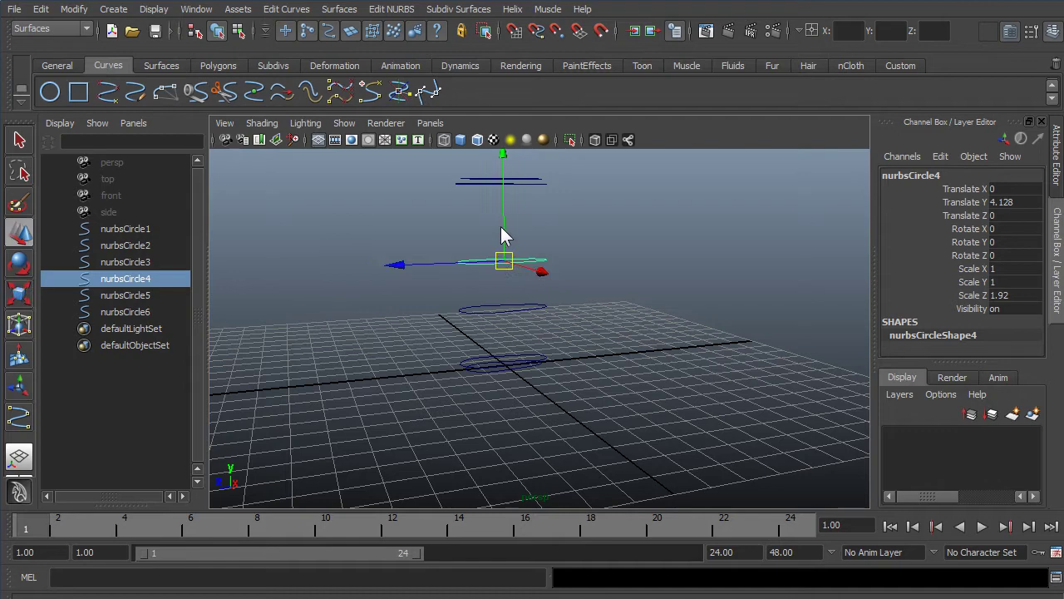
drag(503, 226, 503, 200)
click(504, 309)
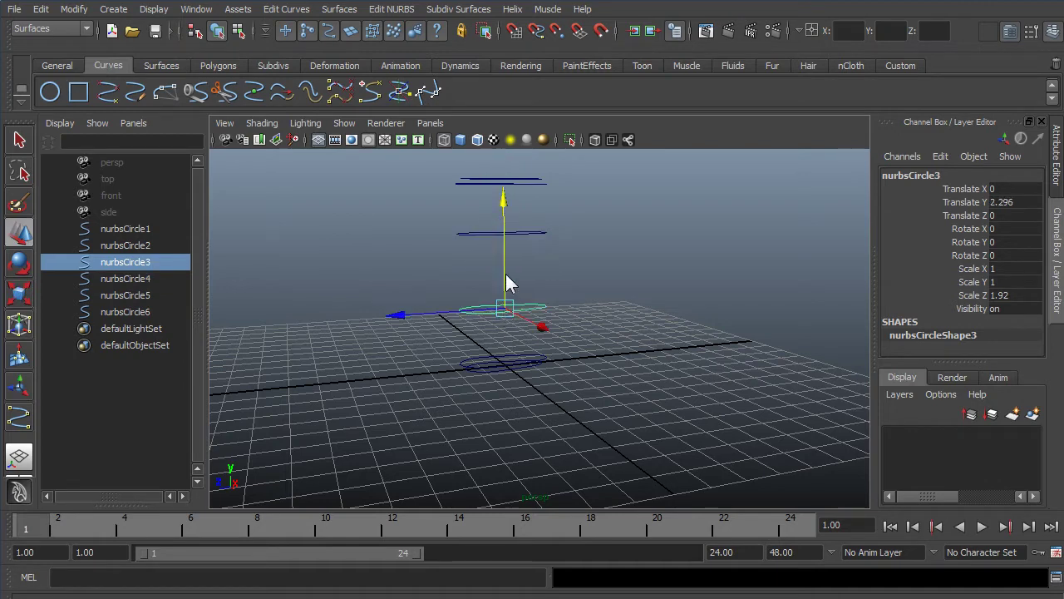
drag(506, 274, 504, 298)
- Select all six stacked profile curves and loft a surface through them
click(587, 285)
alt+drag(588, 284, 589, 340)
alt+drag(655, 377, 639, 397)
drag(416, 268, 571, 468)
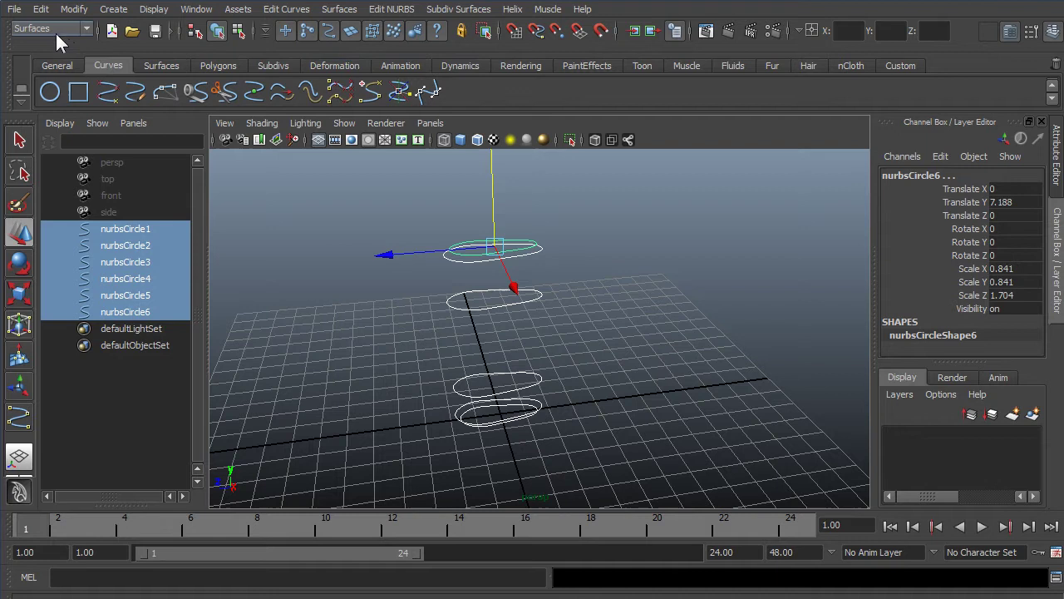
click(339, 9)
click(353, 51)
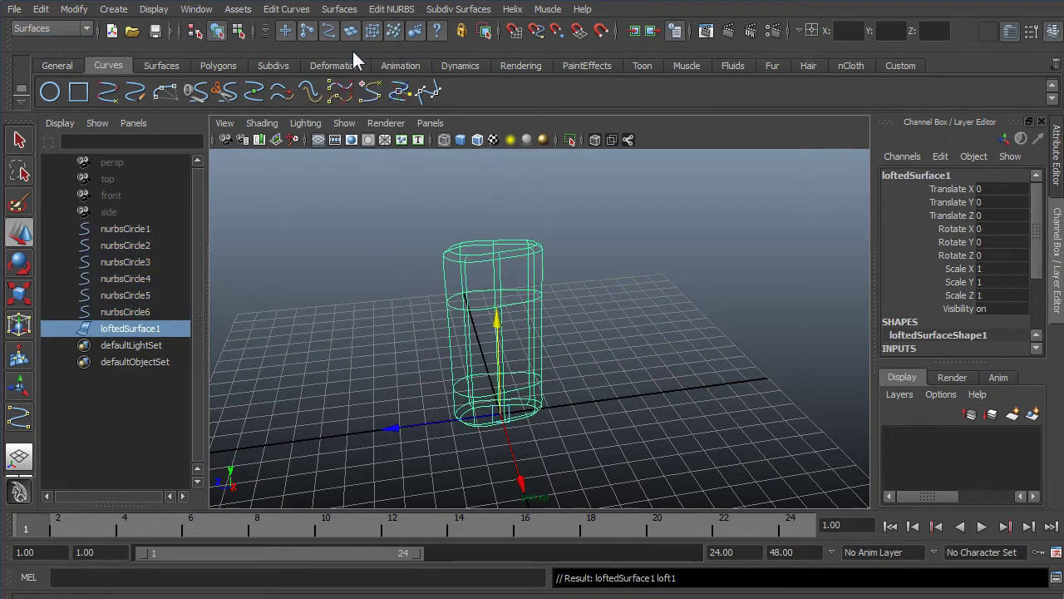
- Display the lofted surface shaded with fine smoothness and examine its shape and rim from several angles
key(5)
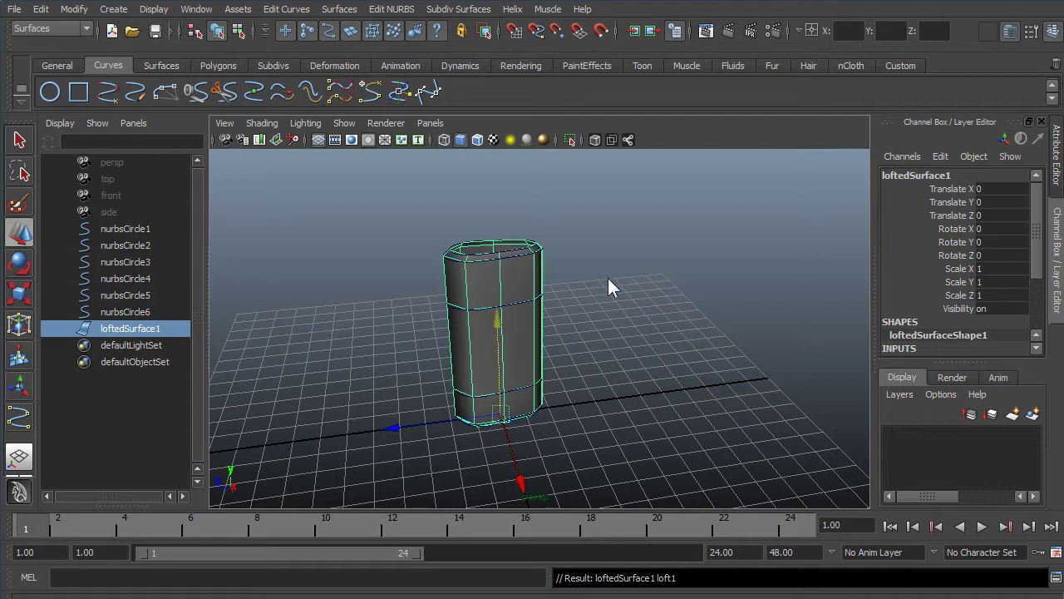
click(533, 325)
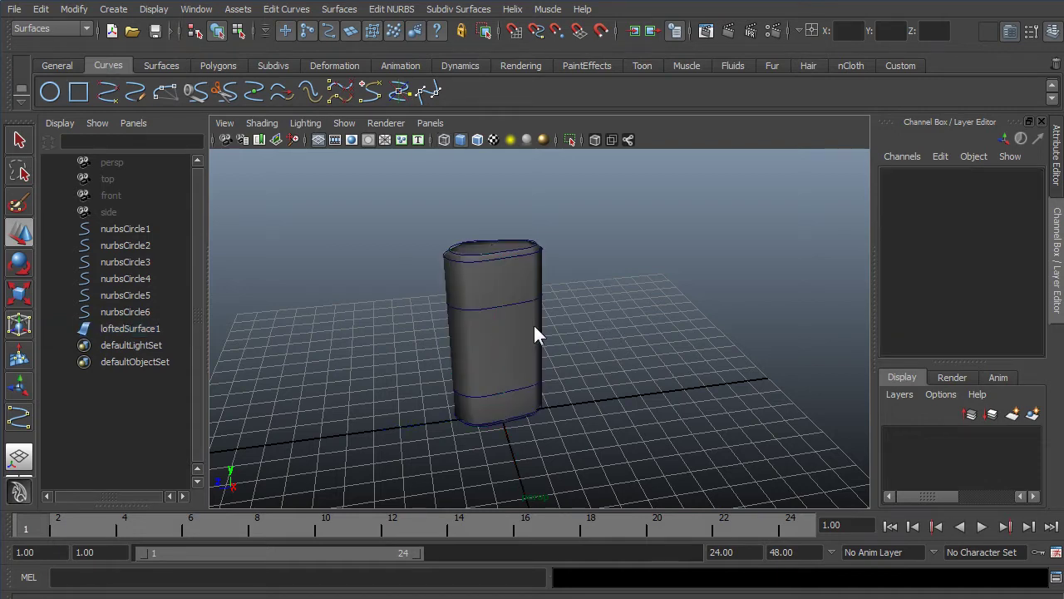
click(540, 331)
key(3)
click(611, 359)
alt+drag(614, 365, 544, 397)
scroll(539, 396, up, 5)
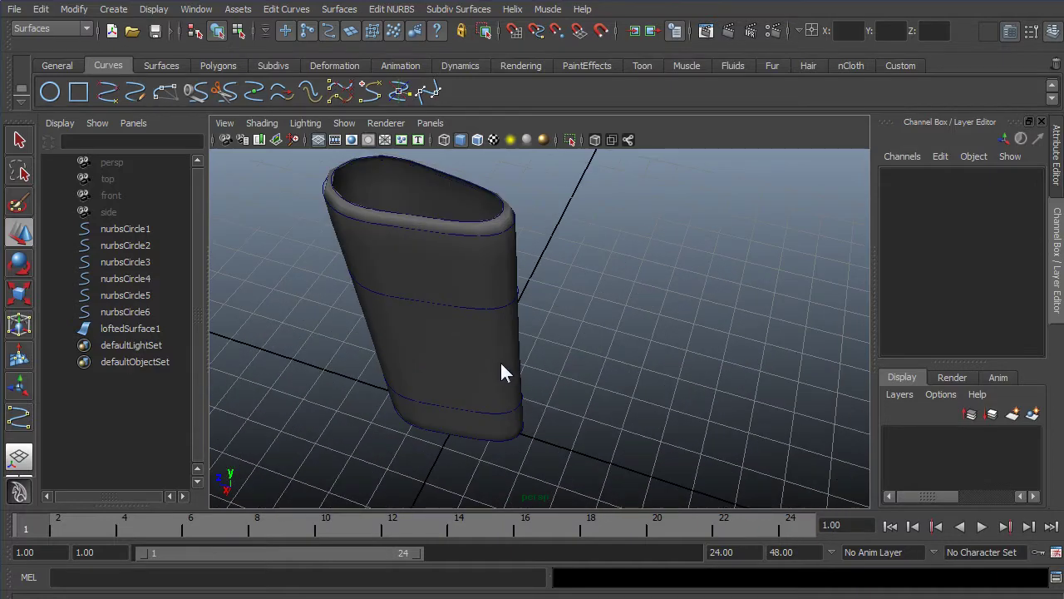
alt+drag(500, 360, 668, 359)
scroll(632, 400, up, 2)
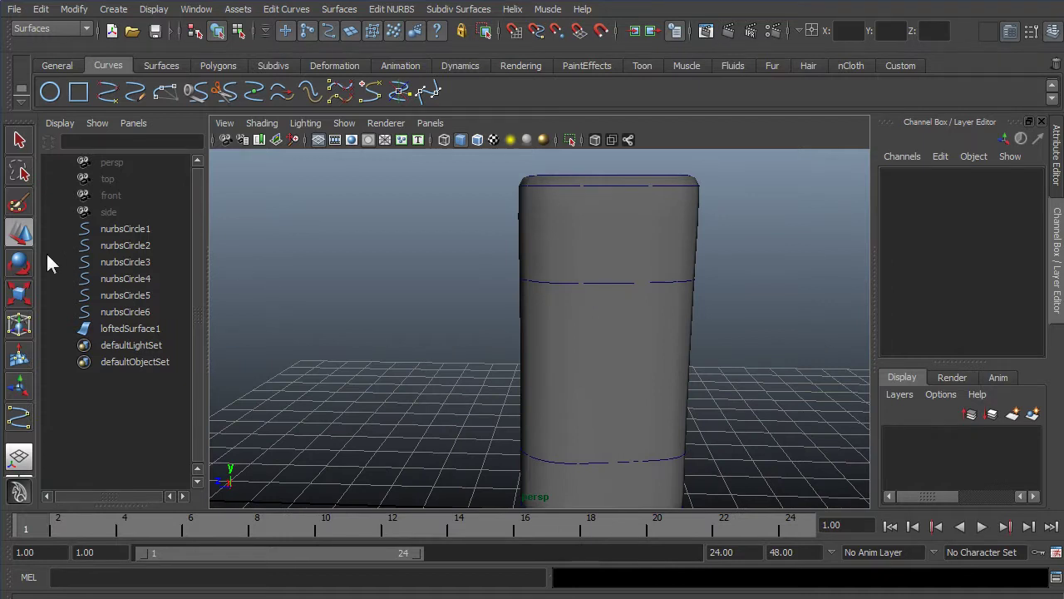
- Scale nurbsCircle3 and nurbsCircle4 together to about 0.88 in X and Y and 1.69 in Z to narrow the surface's middle
click(121, 279)
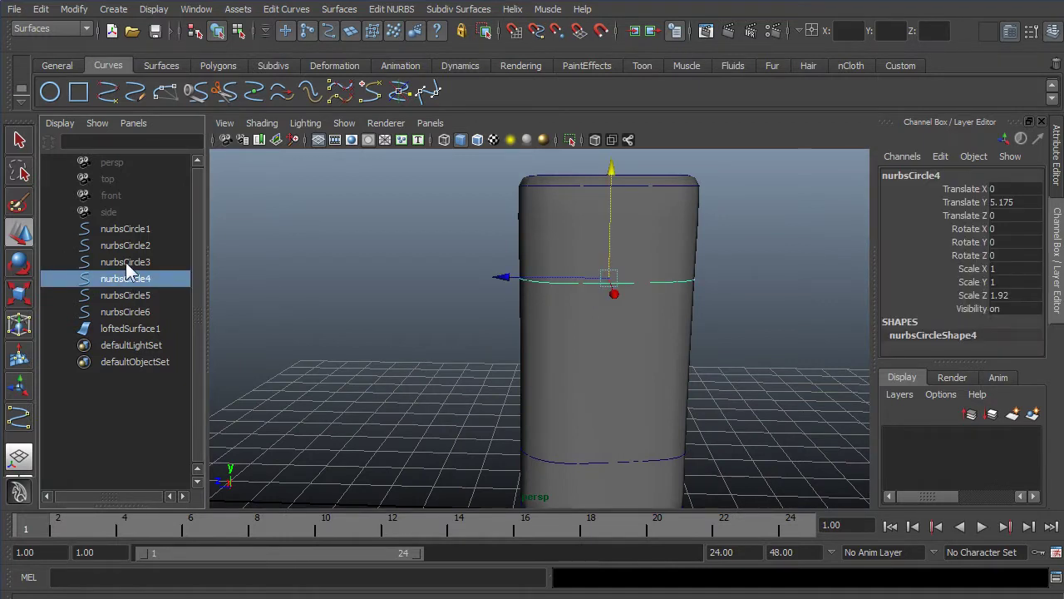
ctrl+click(125, 262)
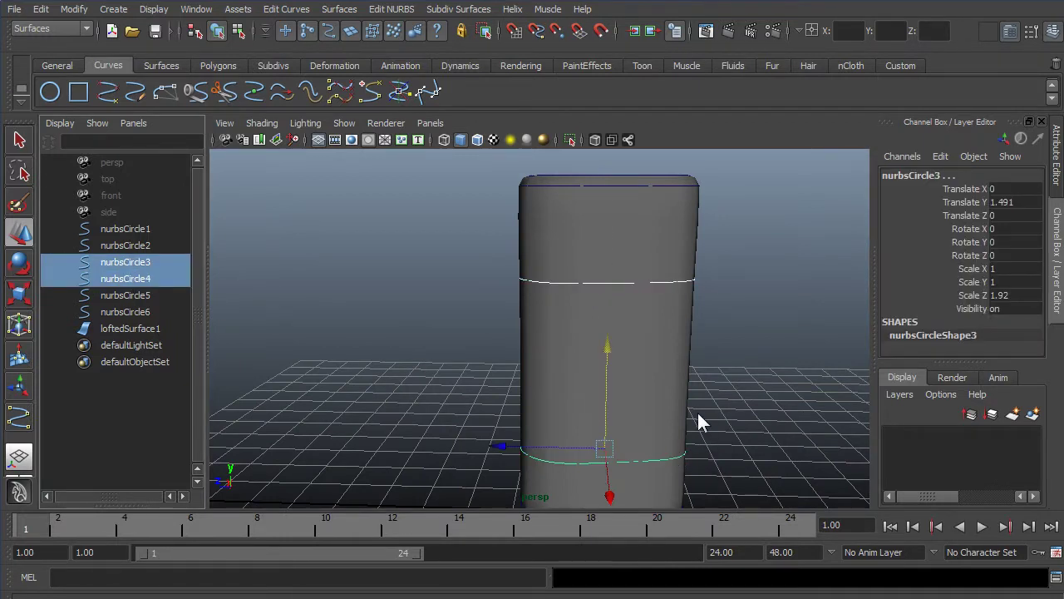
scroll(696, 412, down, 2)
alt+drag(695, 412, 577, 411)
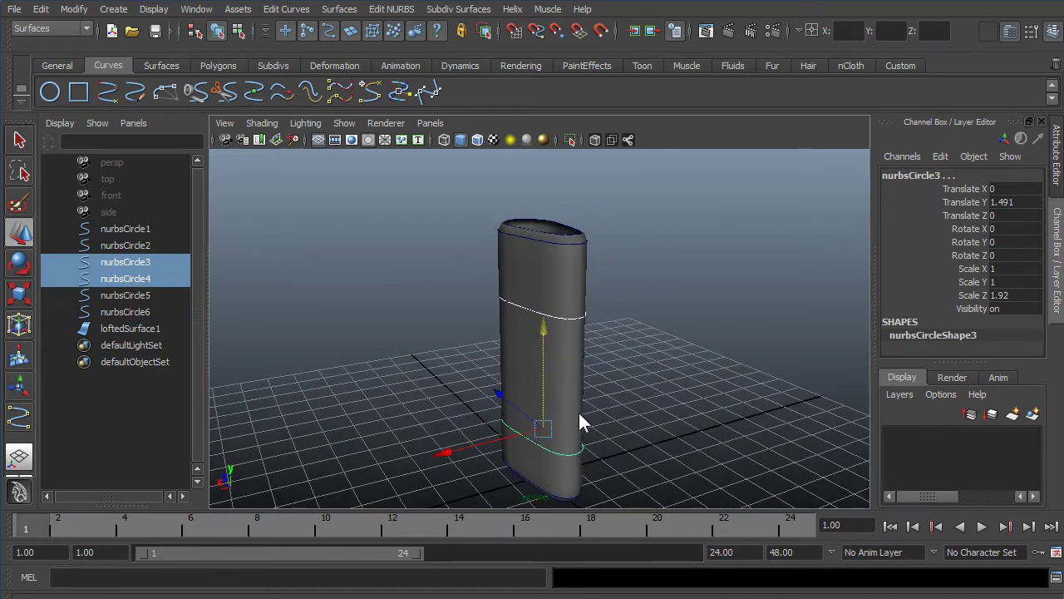
key(r)
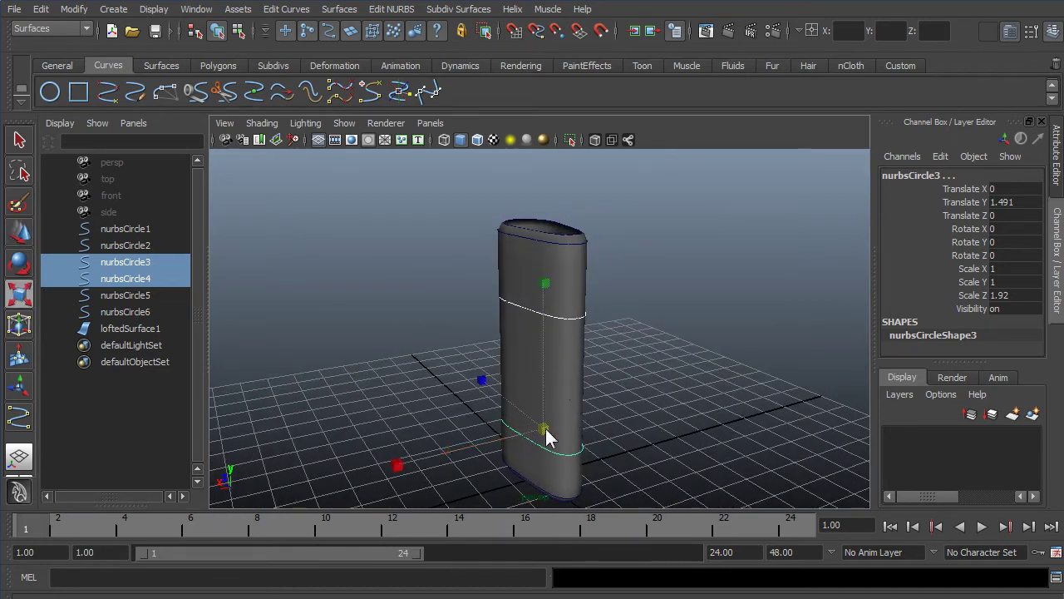
mouse_move(547, 433)
mouse_down()
mouse_move(554, 436)
mouse_move(539, 434)
mouse_up()
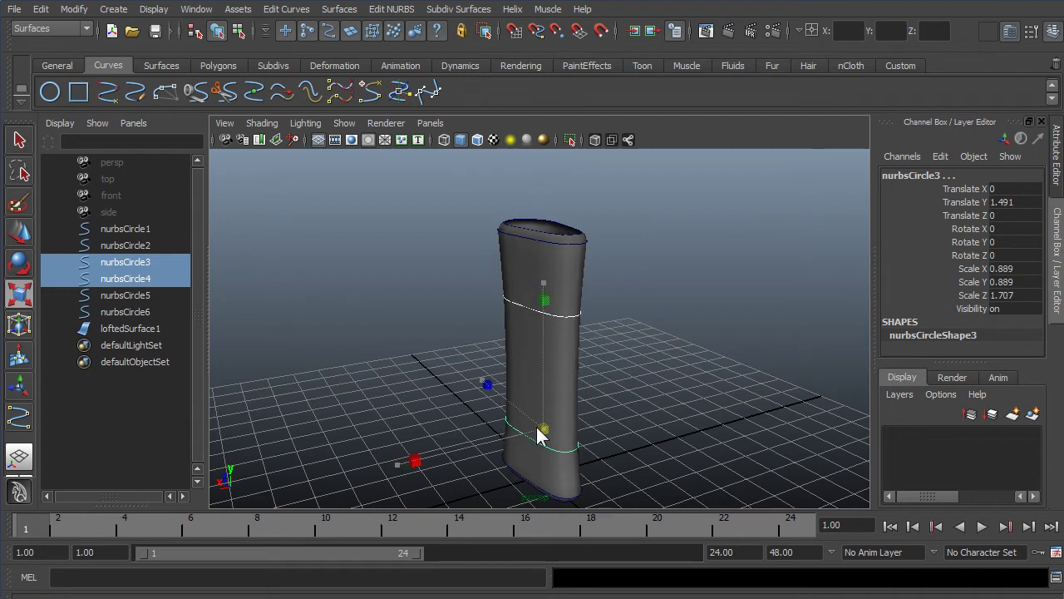
click(614, 408)
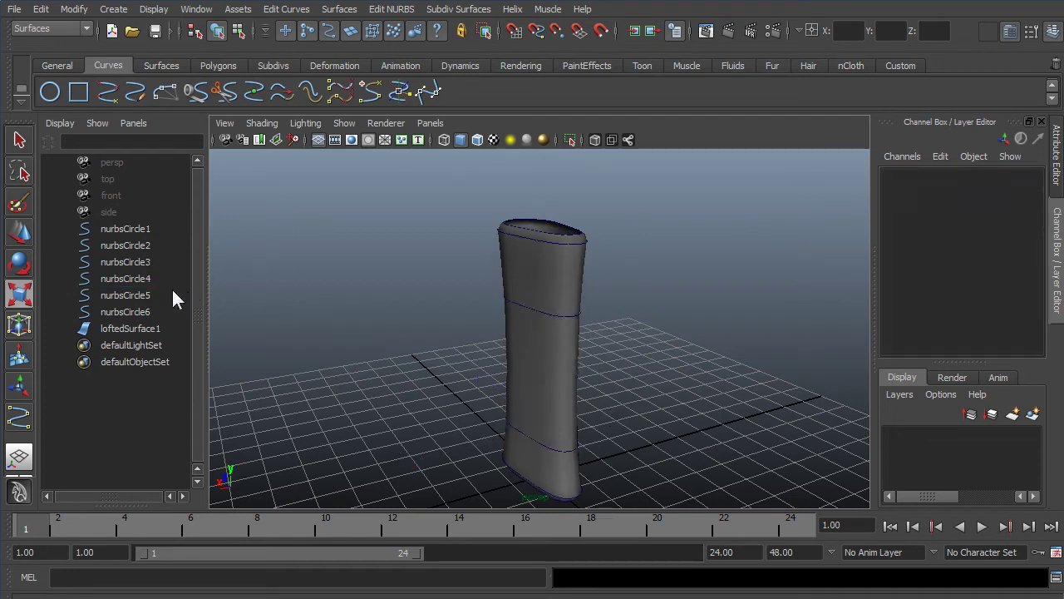
- Raise nurbsCircle4 to about 5.92 in Y and lower nurbsCircle3 to about 1.28 in Y to lengthen the narrow middle
click(133, 278)
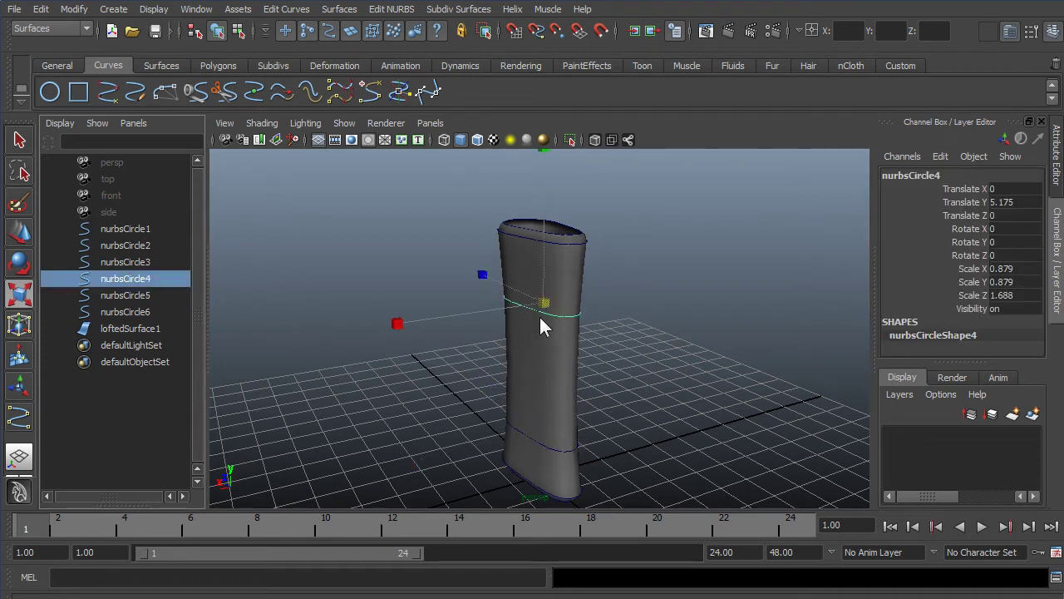
key(w)
drag(544, 286, 542, 248)
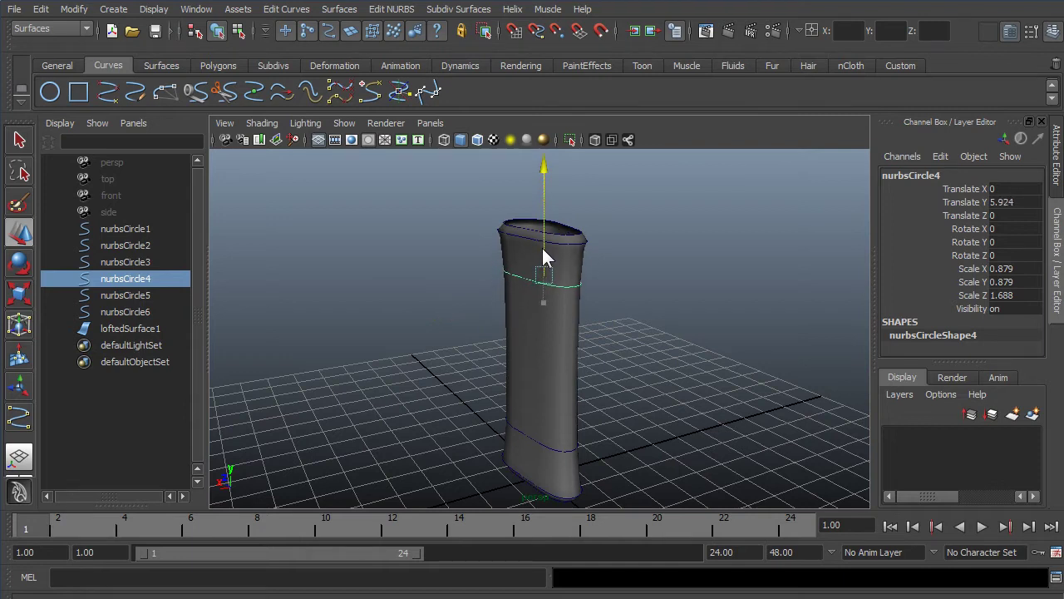
click(141, 263)
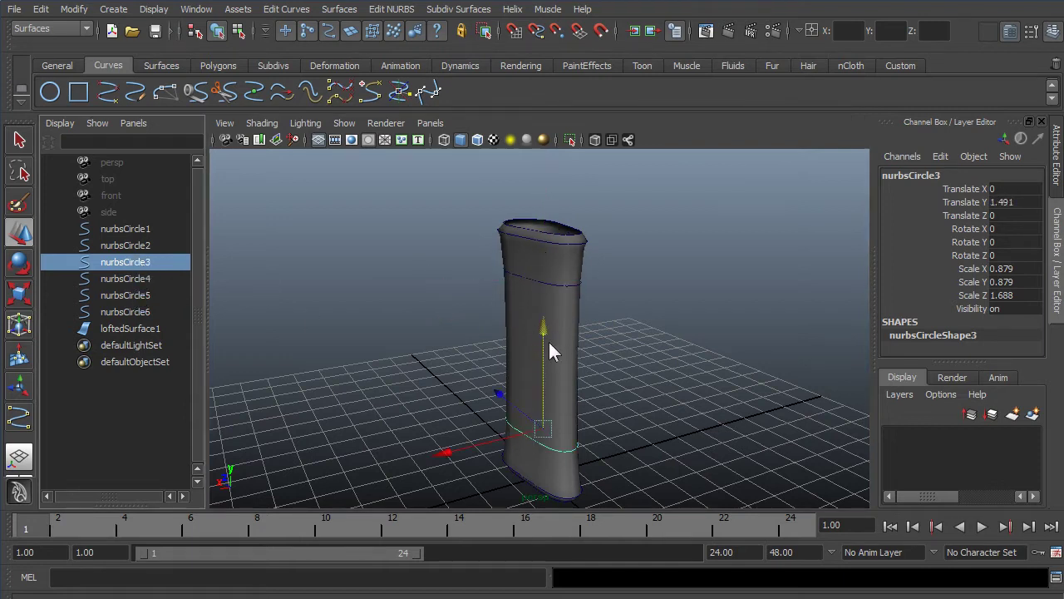
drag(548, 340, 543, 336)
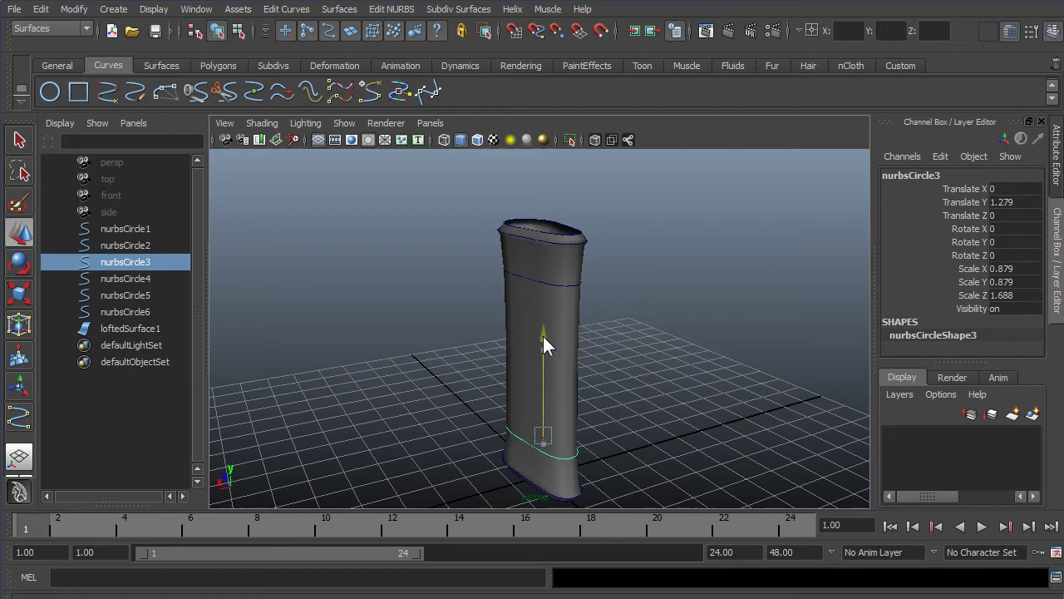
- Raise the top rim curve nurbsCircle6 to about 7.27 in Y
click(669, 381)
alt+drag(669, 381, 623, 351)
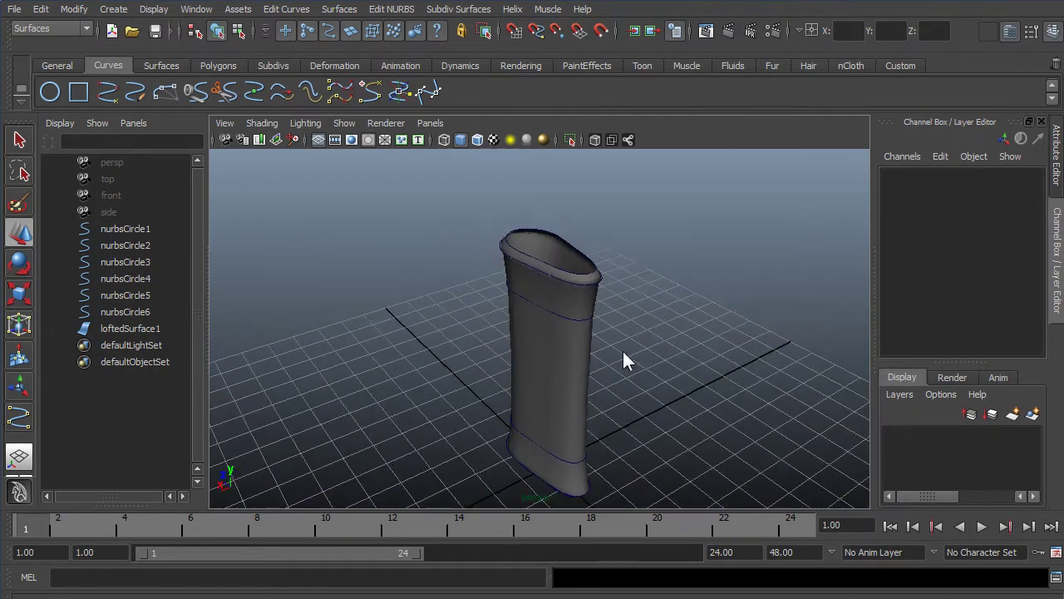
click(571, 271)
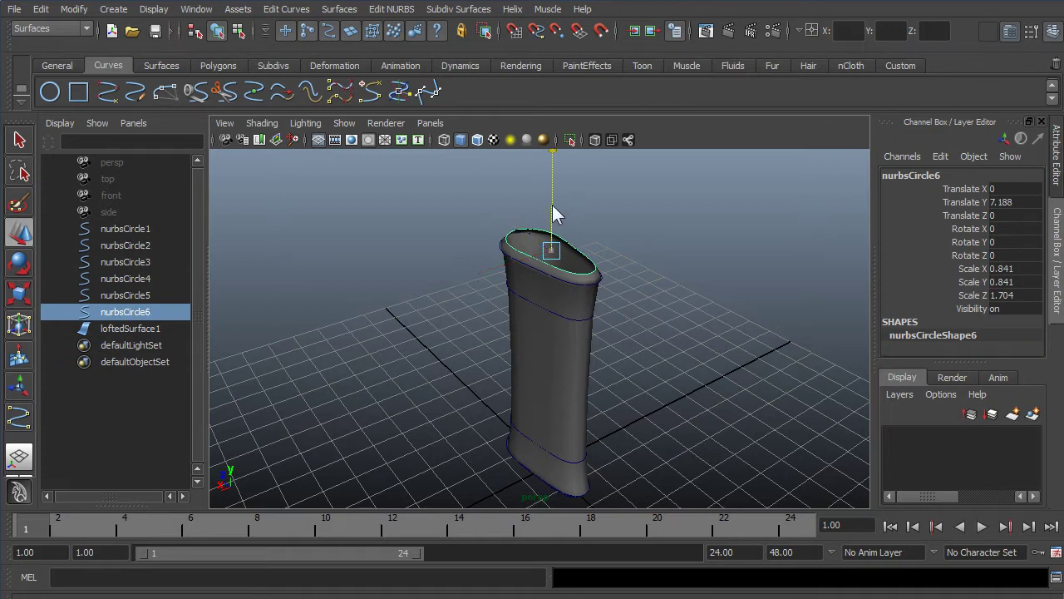
drag(552, 206, 551, 199)
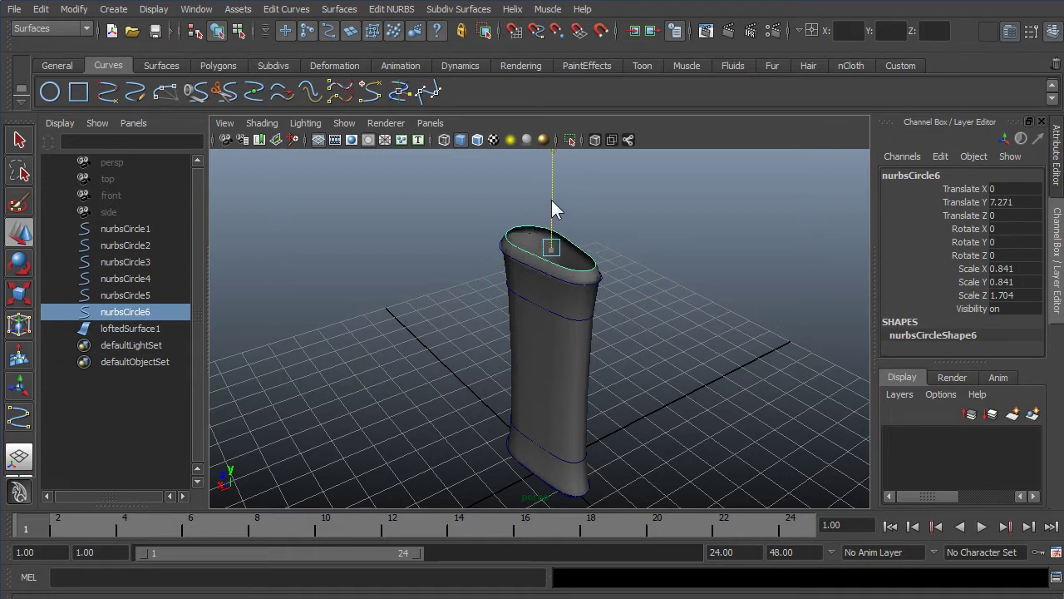
- Hide the six profile curves nurbsCircle1 to nurbsCircle6, leaving only the lofted surface visible
click(657, 347)
alt+drag(691, 431, 515, 345)
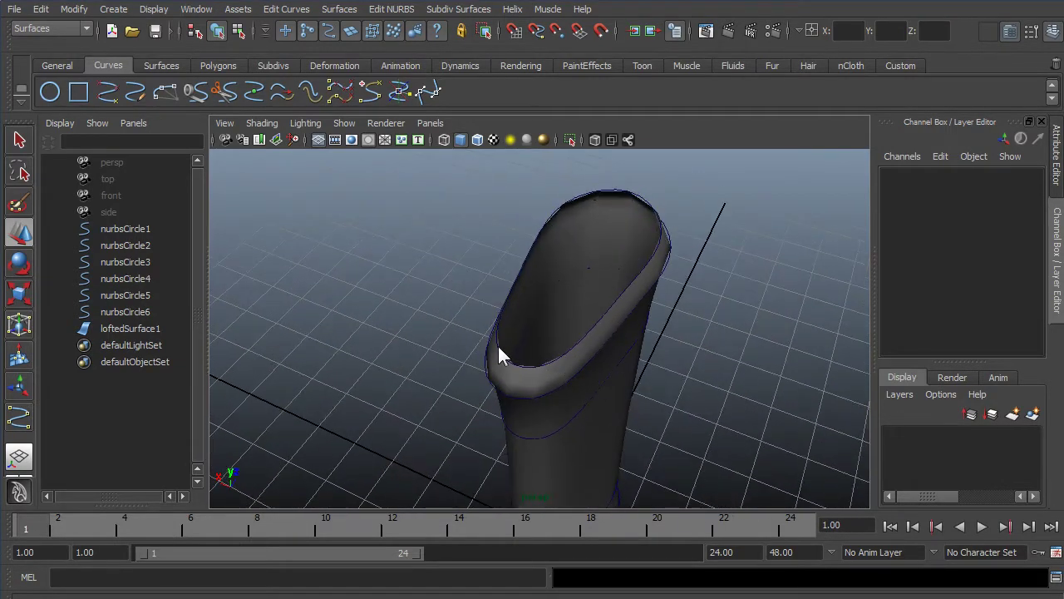
click(499, 348)
alt+right_drag(518, 361, 321, 388)
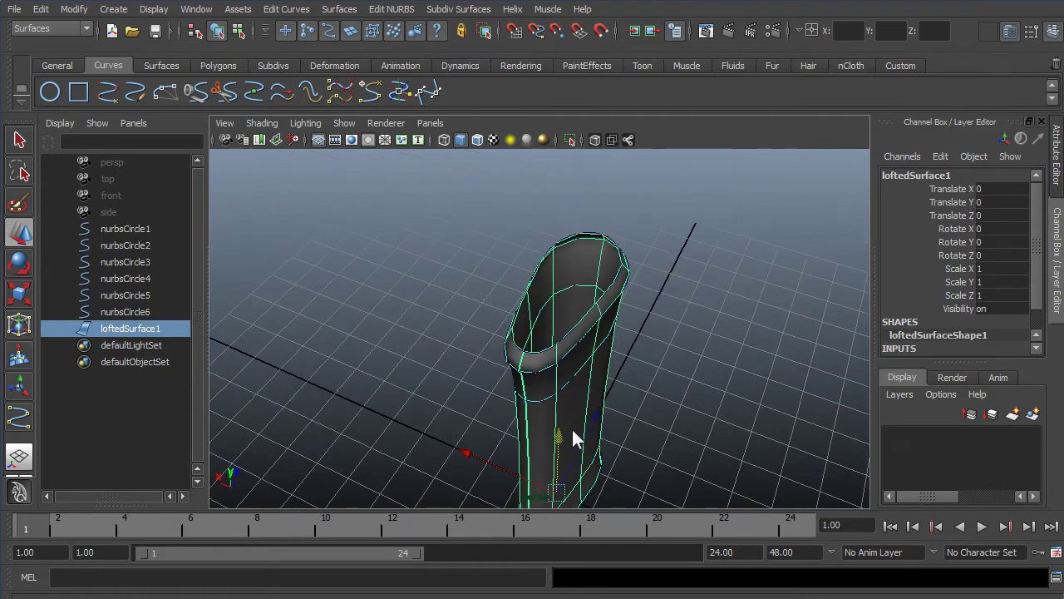
click(643, 433)
click(126, 228)
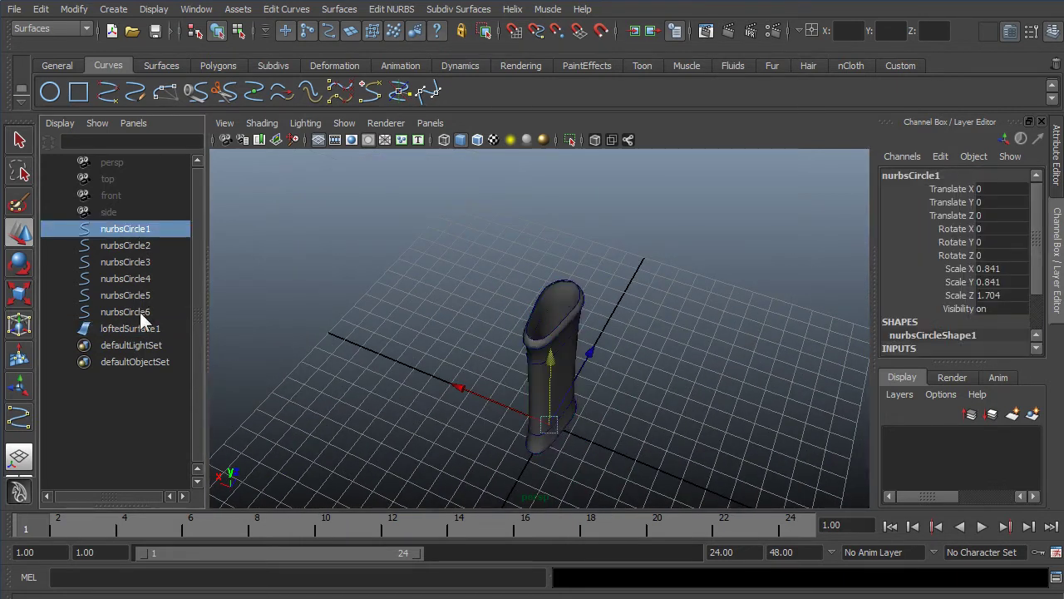
shift+click(126, 311)
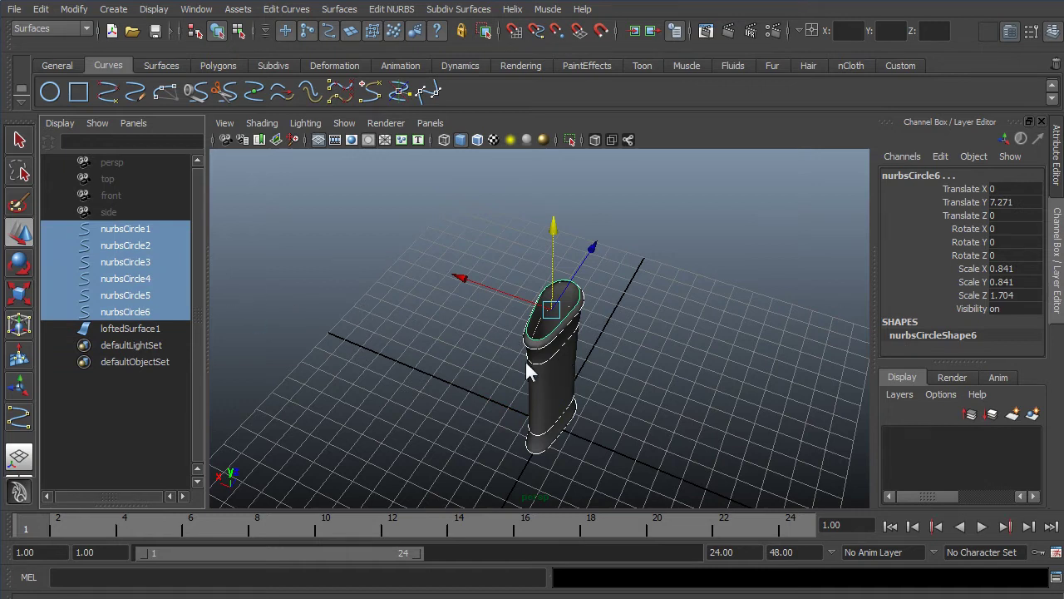
key(ctrl+h)
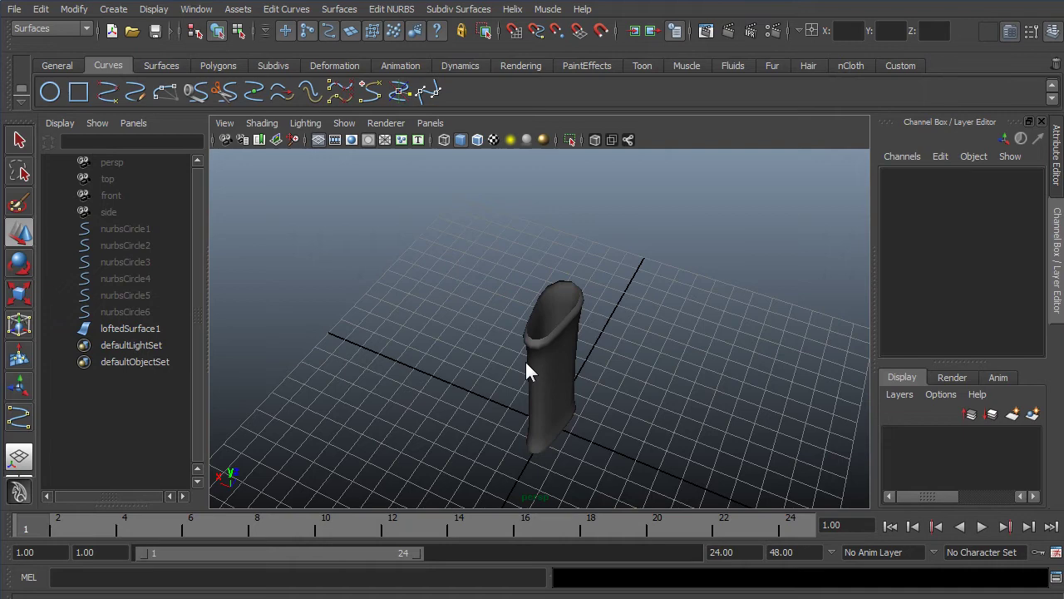
- Cap the top opening of the lofted surface with a planar surface built from its top rim isoparm
alt+drag(637, 378, 589, 373)
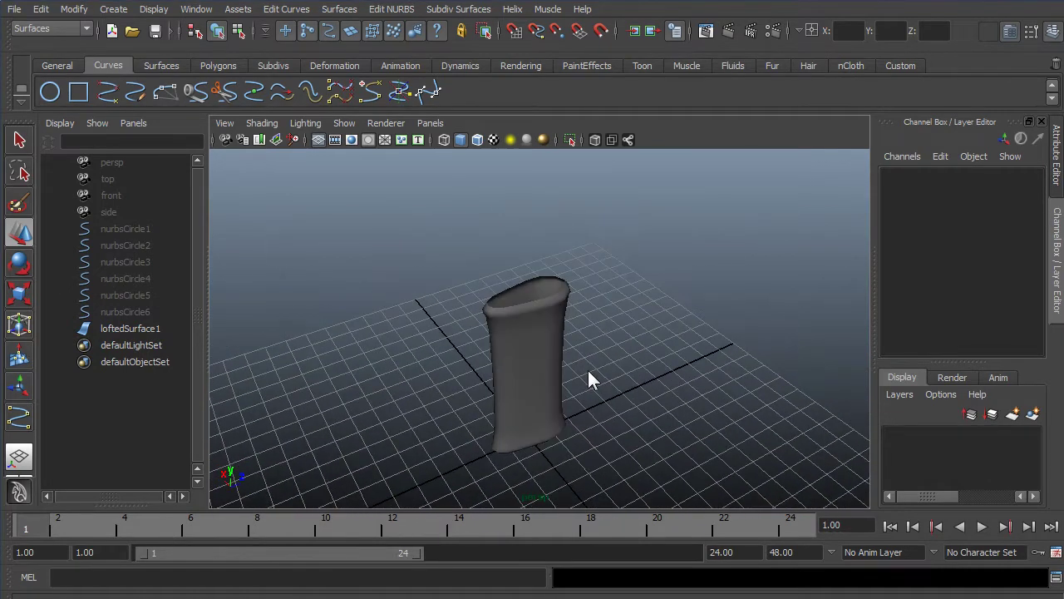
scroll(524, 378, up, 3)
click(515, 287)
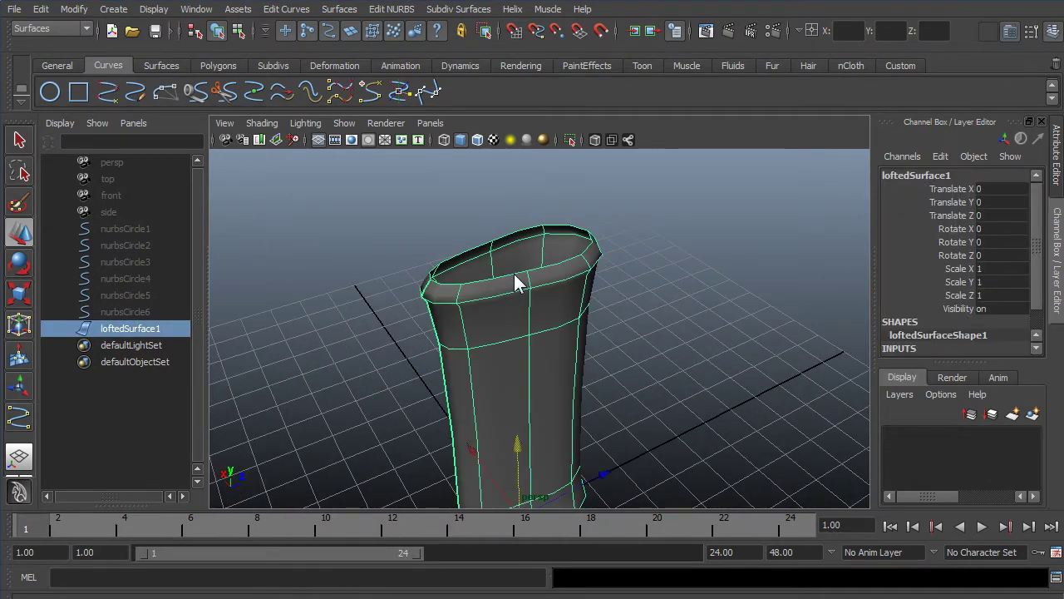
mouse_move(540, 295)
alt+mouse_down()
mouse_move(615, 368)
mouse_move(570, 382)
mouse_move(544, 313)
alt+mouse_up()
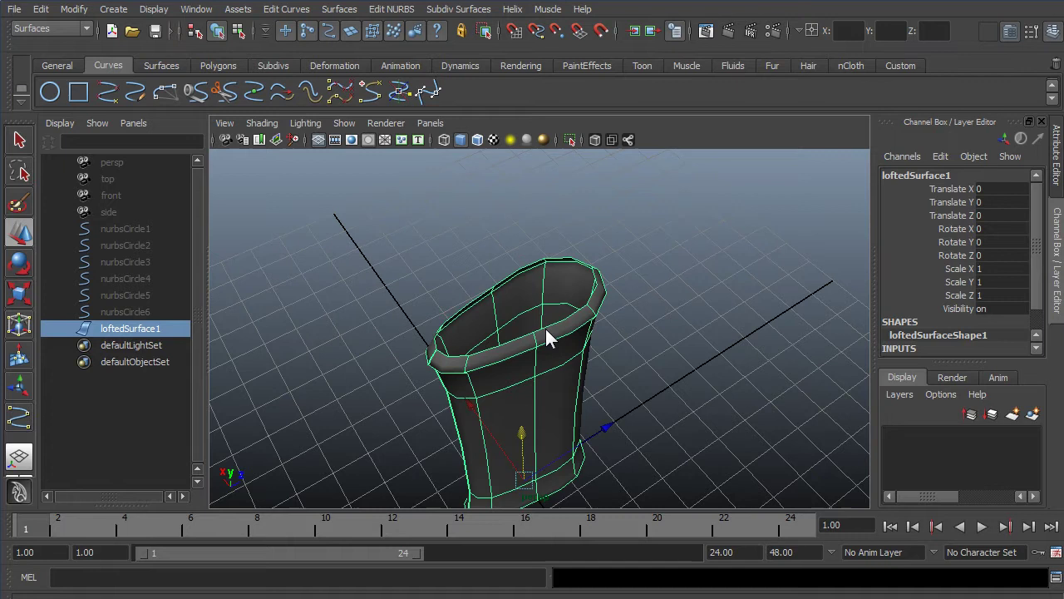
right_drag(545, 328, 549, 291)
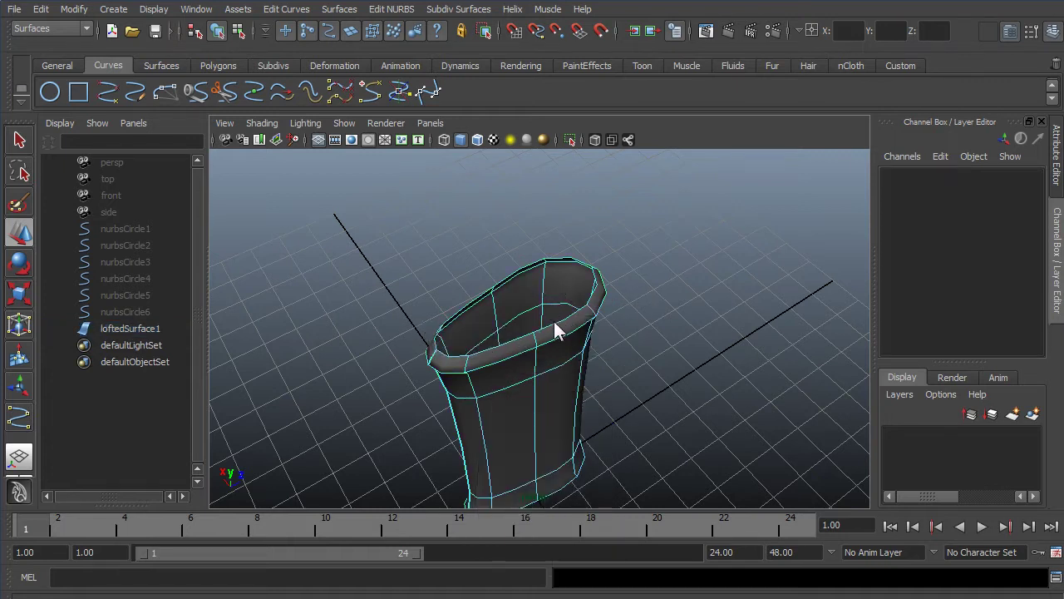
click(553, 325)
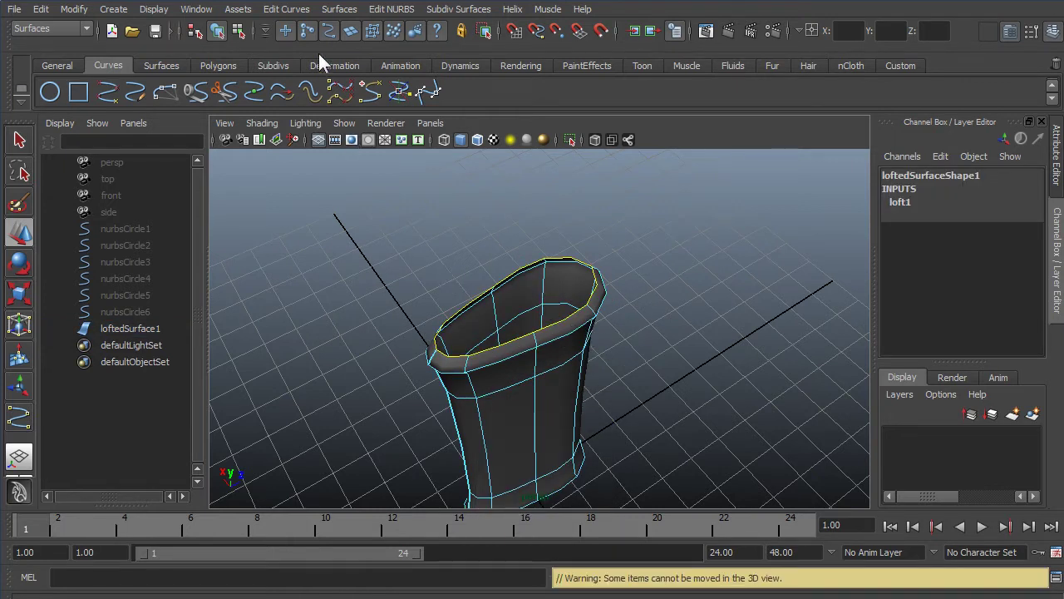
click(337, 10)
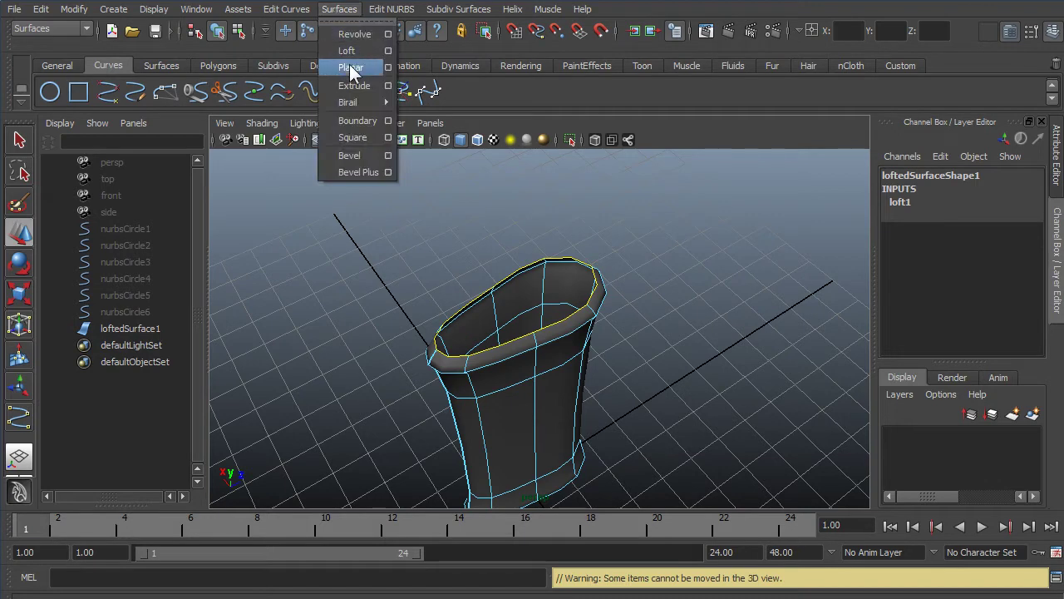
click(350, 67)
click(655, 283)
- Cap the bottom opening of the lofted surface with a planar surface built from its bottom edge isoparm
alt+drag(694, 340, 456, 318)
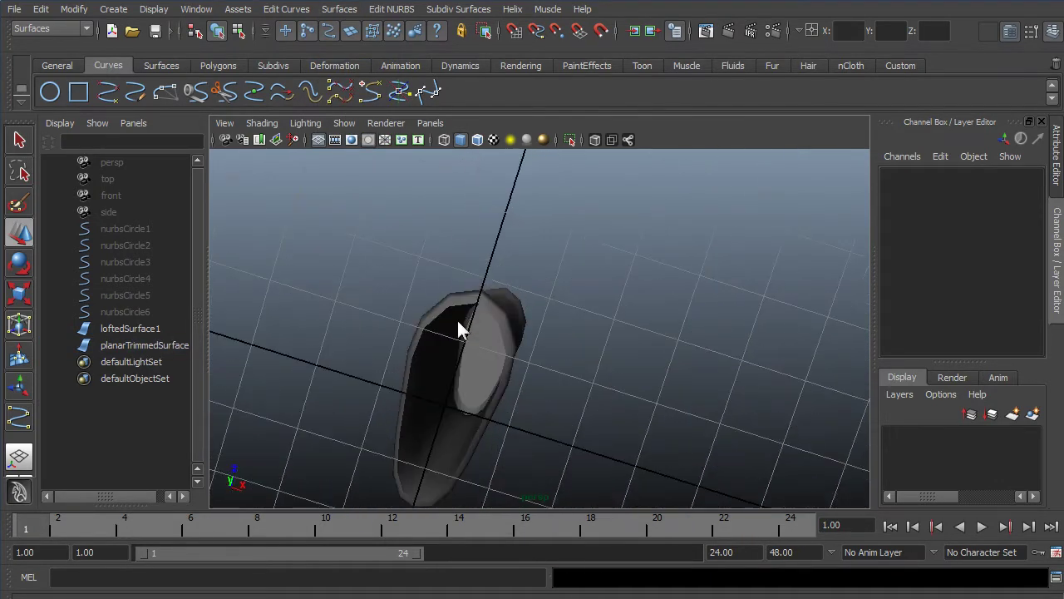
click(444, 311)
right_click(443, 315)
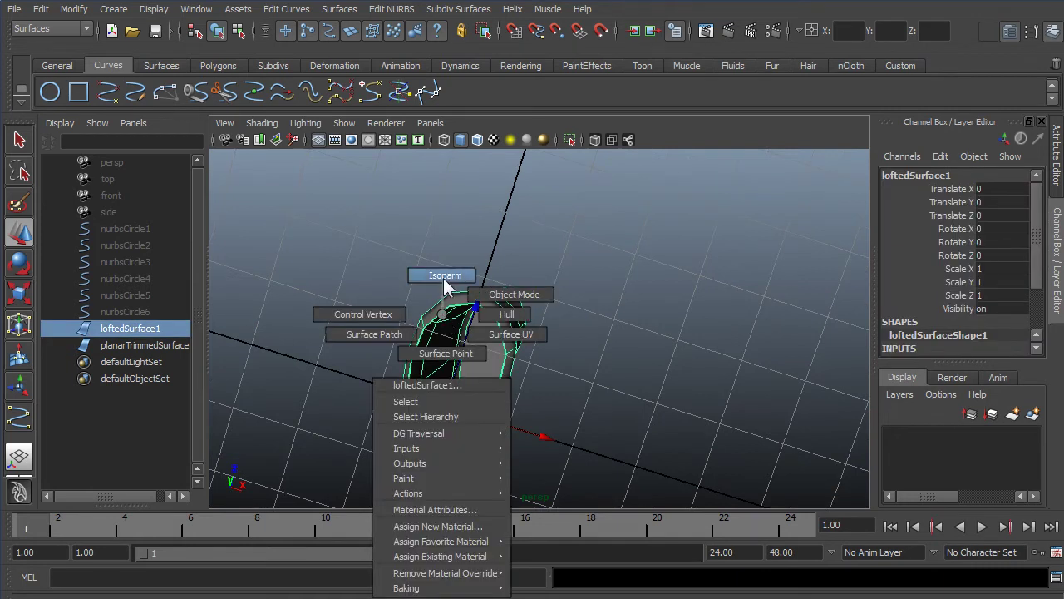
click(443, 277)
click(444, 312)
click(353, 8)
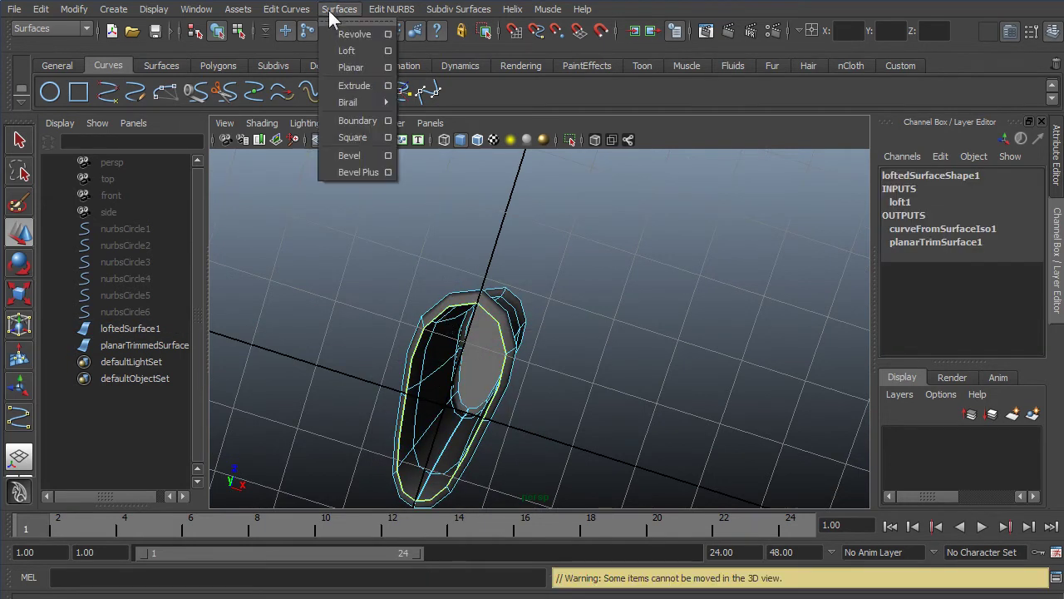
click(348, 64)
click(601, 289)
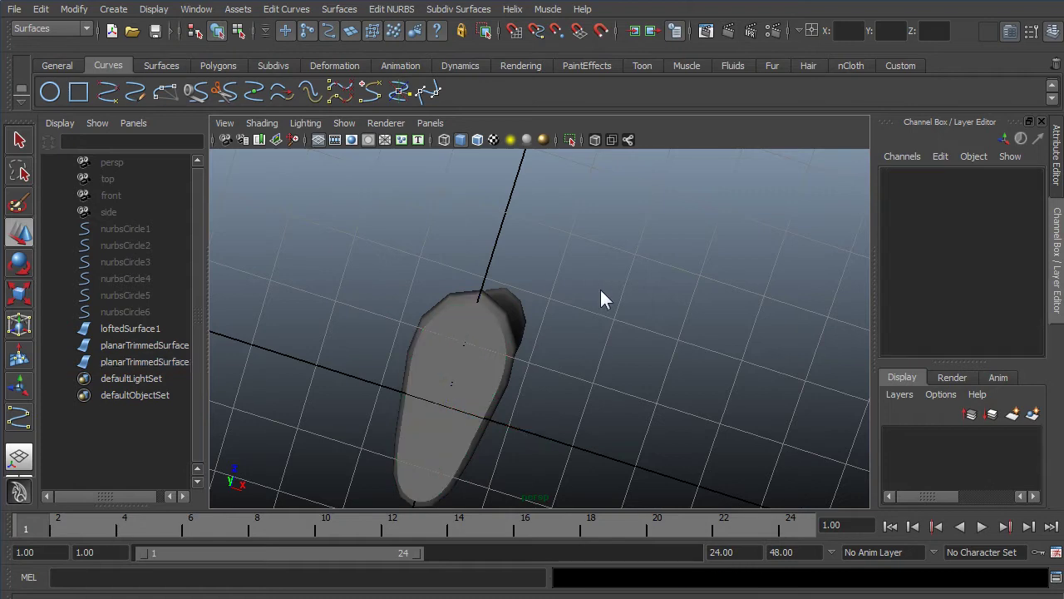
- In the side view, draw a half-profile curve rising from the top cap as a thin stem and looping around a rounded overhang to the centre axis
alt+drag(601, 289, 631, 425)
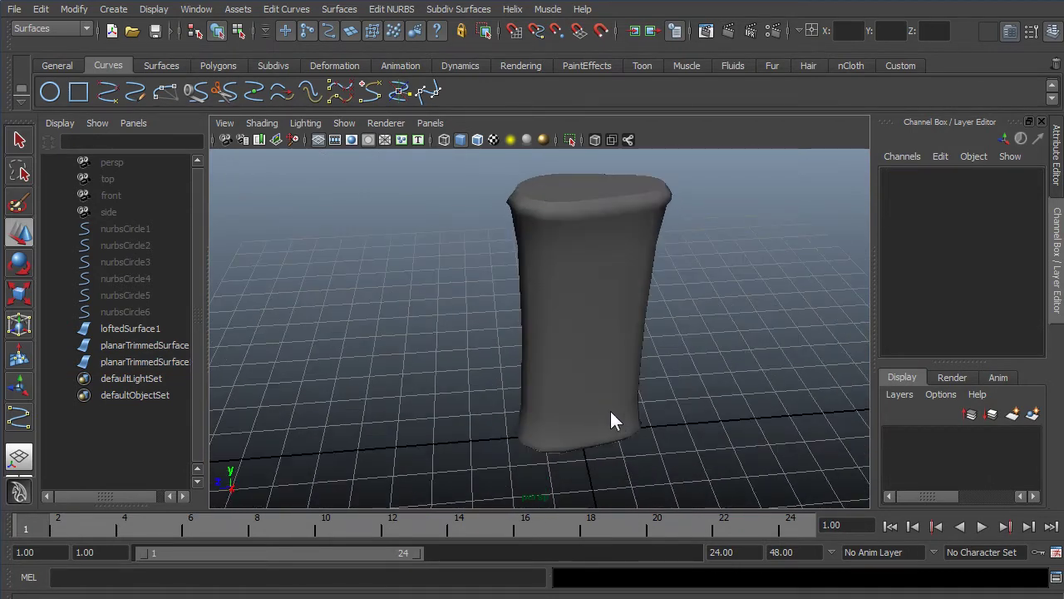
key(space)
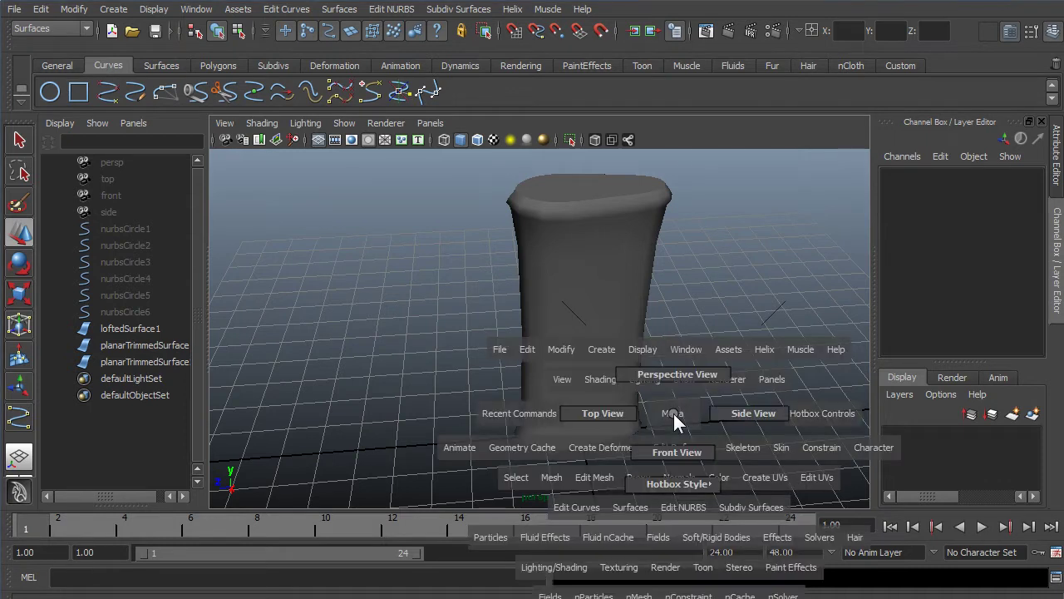
drag(673, 413, 744, 412)
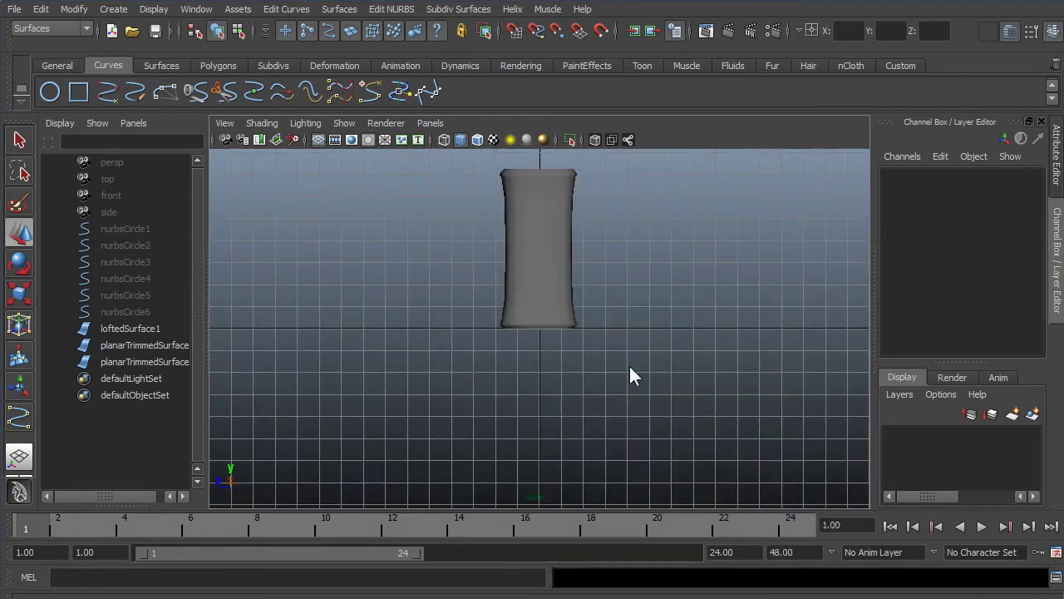
alt+right_drag(629, 375, 634, 321)
alt+middle_drag(635, 321, 645, 439)
scroll(613, 391, down, 2)
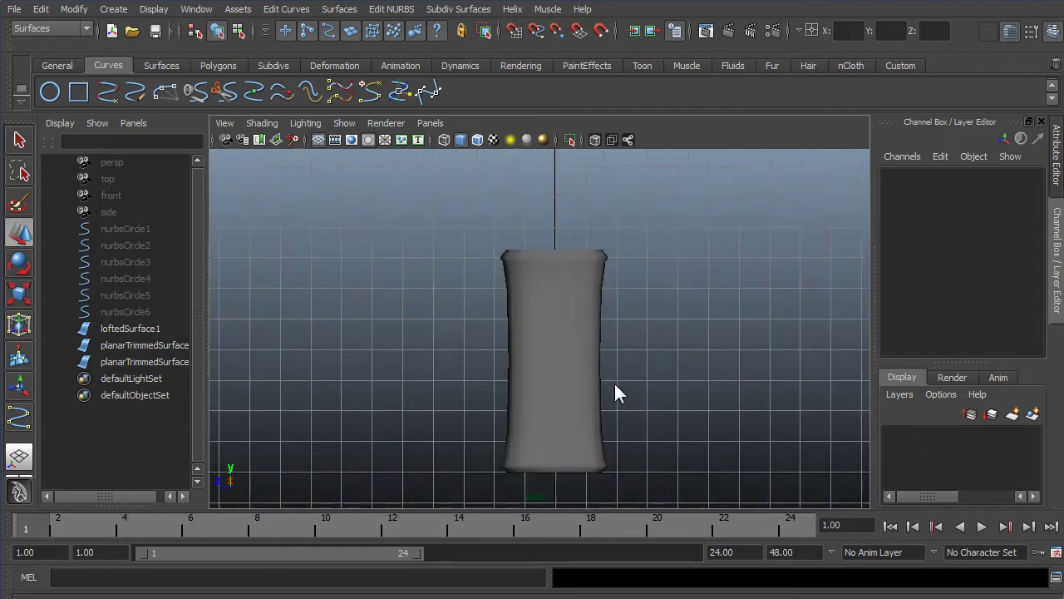
scroll(615, 387, up, 1)
scroll(592, 299, up, 1)
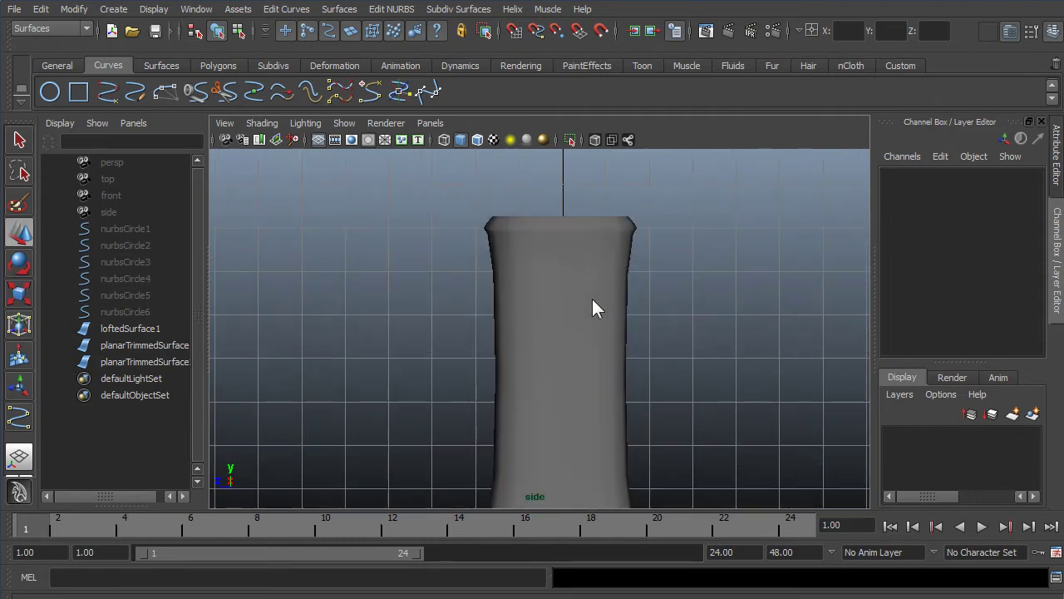
scroll(594, 300, down, 2)
scroll(588, 241, up, 1)
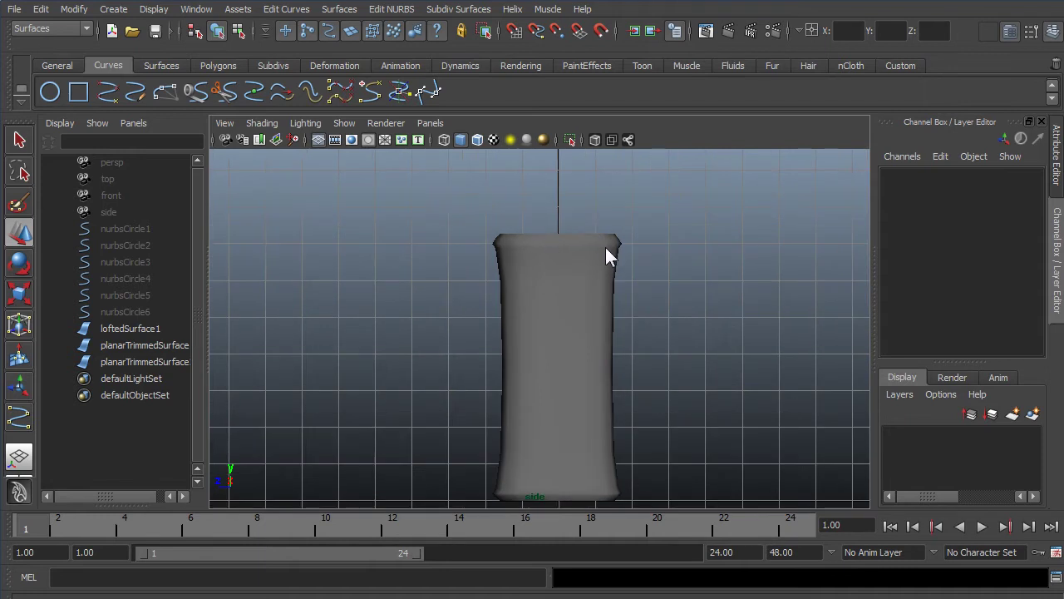
alt+middle_drag(606, 247, 608, 348)
scroll(556, 341, up, 1)
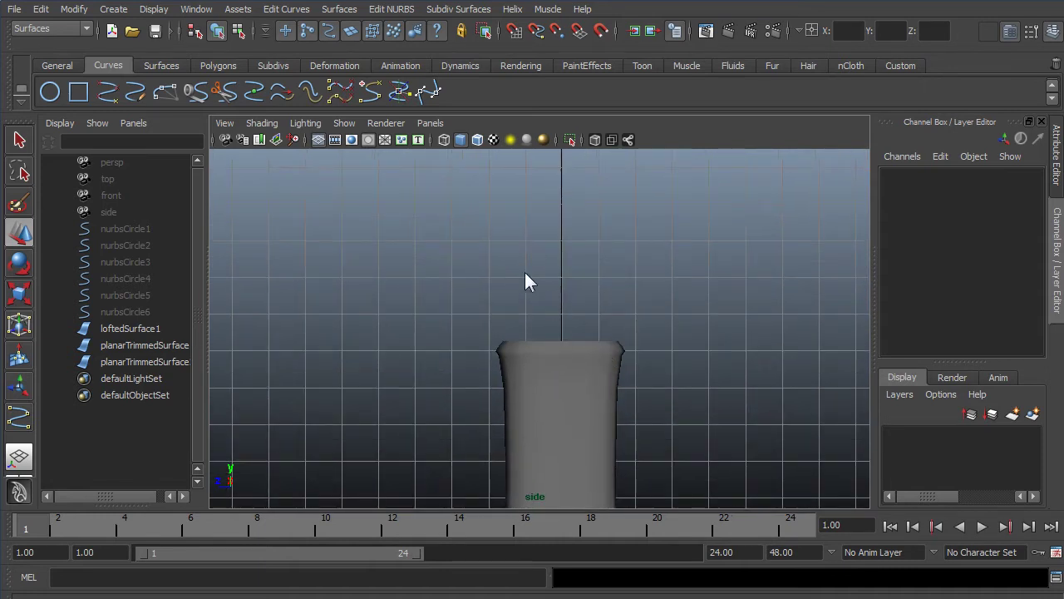
click(104, 98)
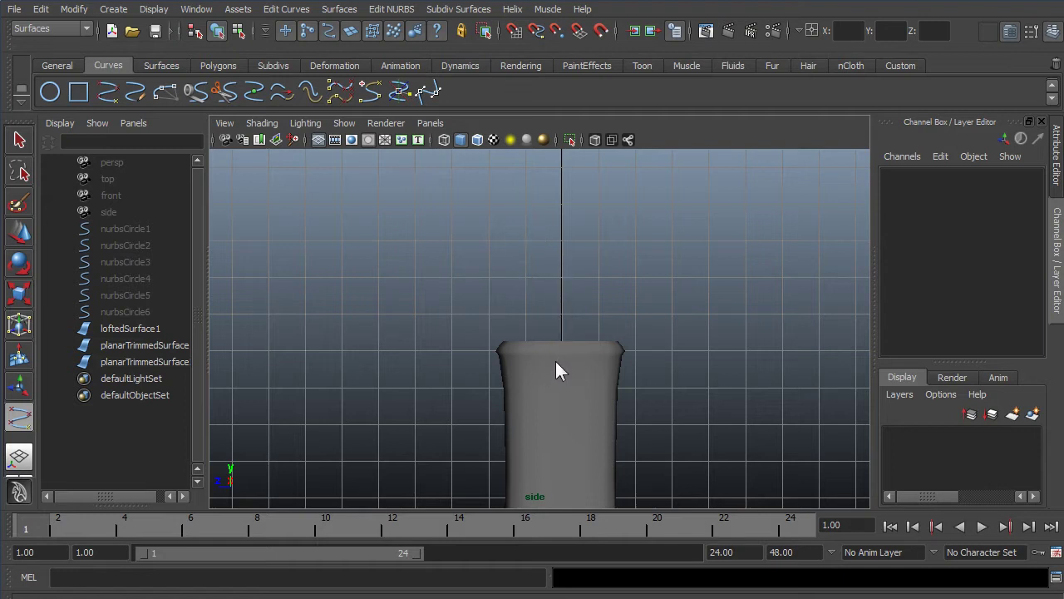
key(Return)
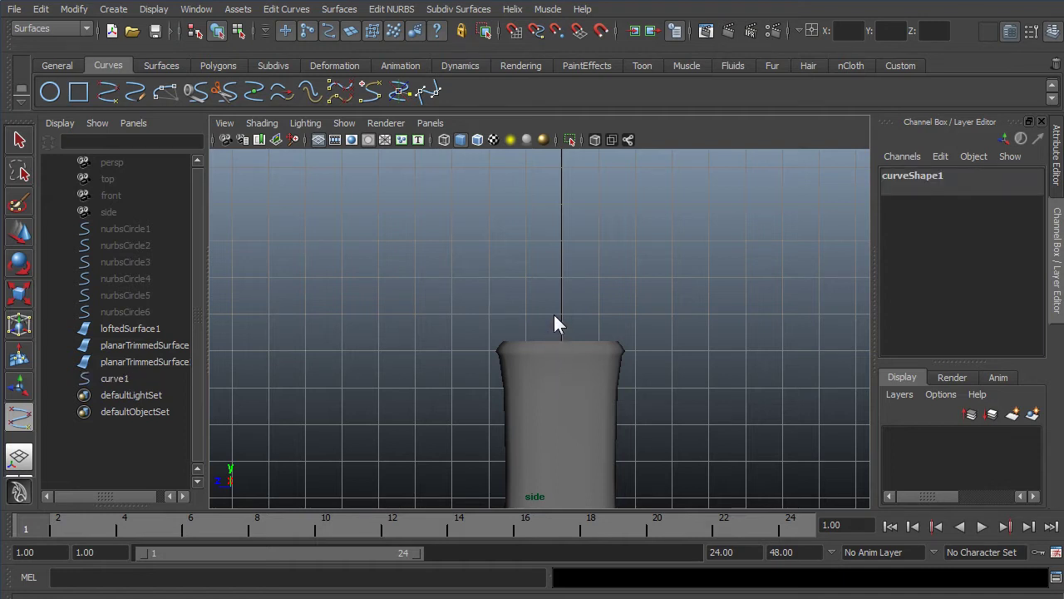
click(551, 273)
click(563, 258)
key(Return)
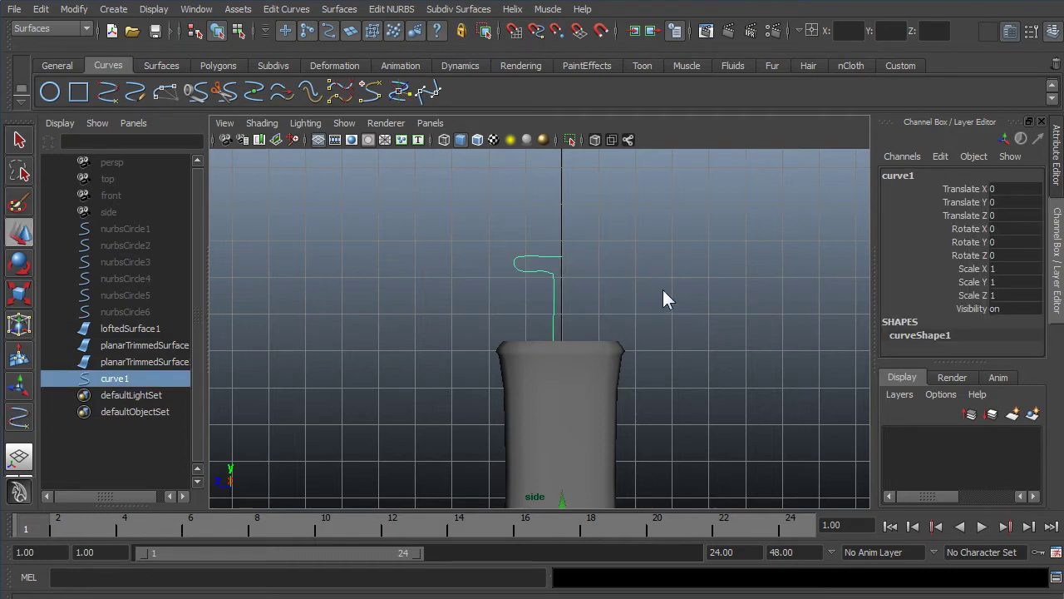
- Move the control vertex at the curve's stem corner outward under the overhang to round the corner
scroll(547, 308, up, 5)
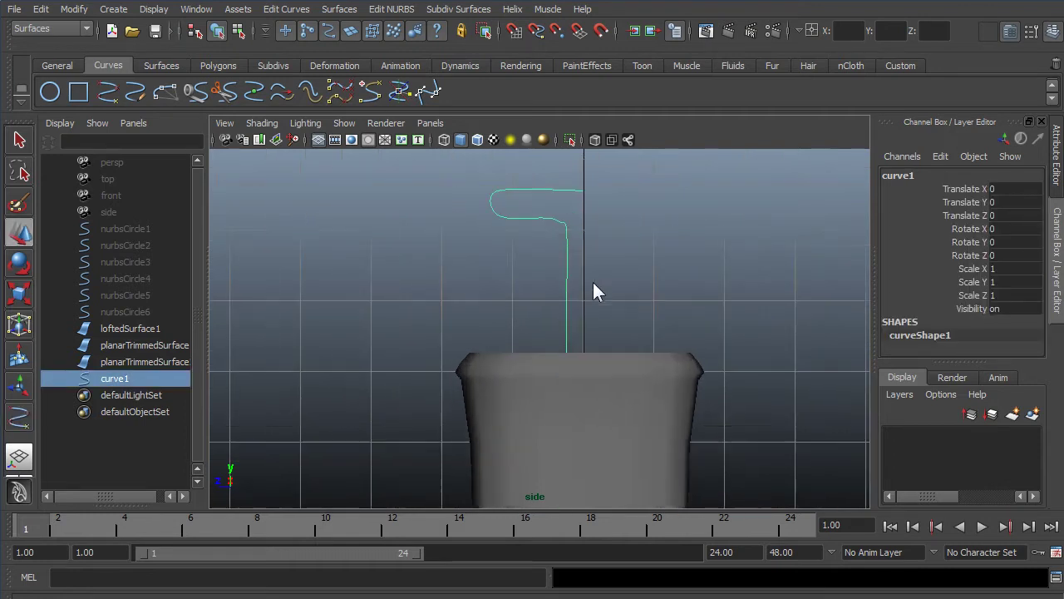
alt+middle_drag(626, 284, 580, 359)
right_drag(518, 342, 526, 316)
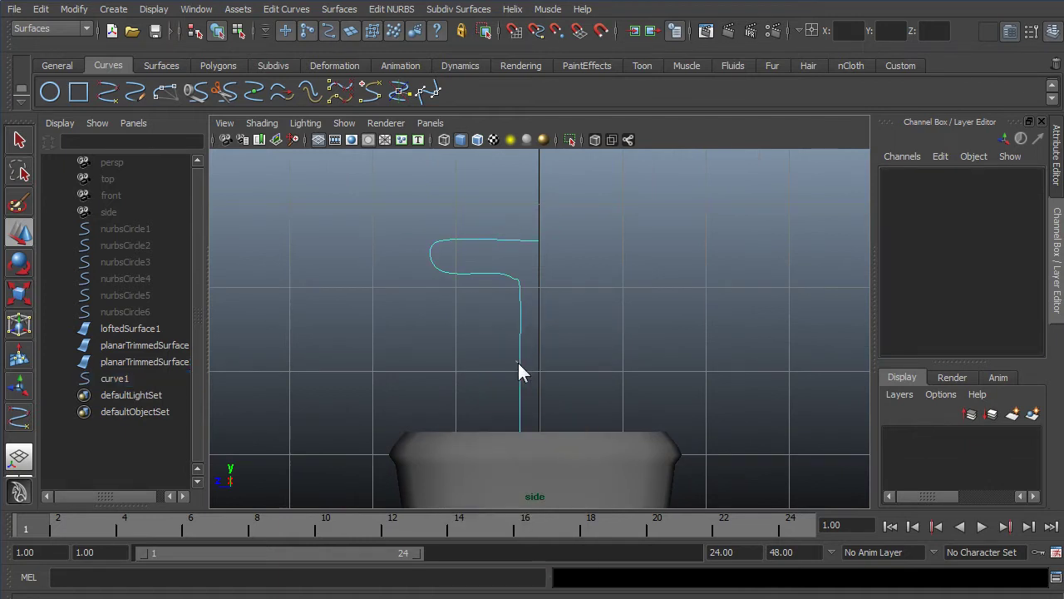
right_click(518, 363)
right_drag(519, 363, 456, 362)
click(513, 282)
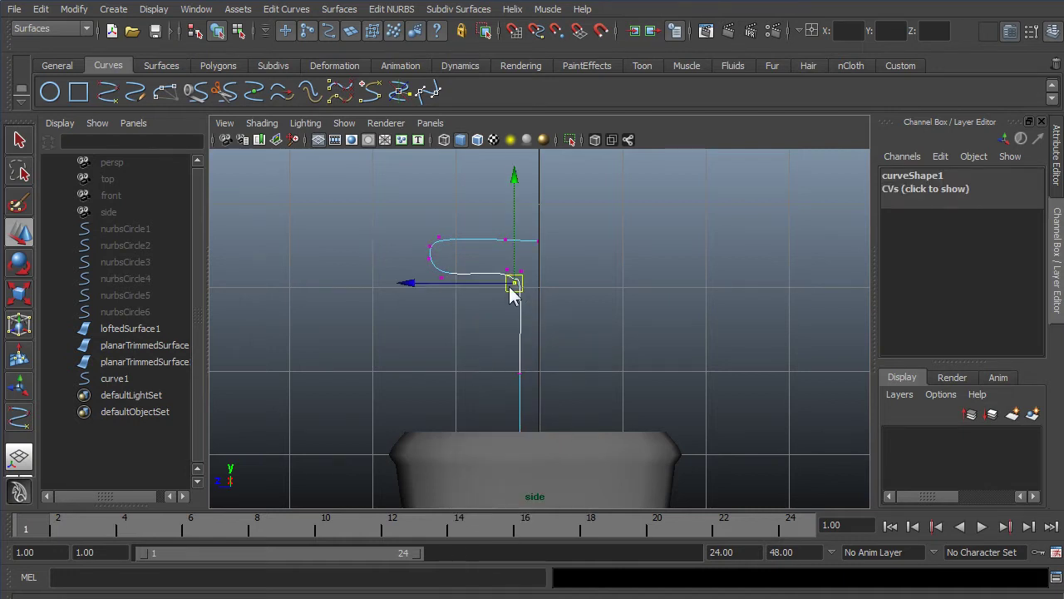
mouse_move(513, 284)
mouse_down()
mouse_move(512, 313)
mouse_move(509, 286)
mouse_move(495, 280)
mouse_up()
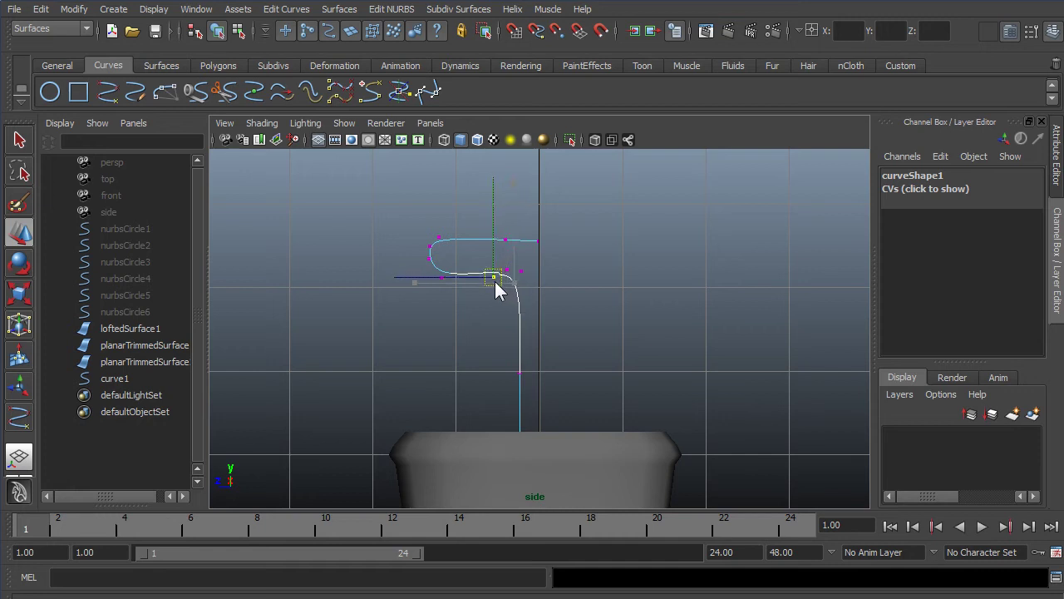
- Adjust the neighbouring control vertices to straighten the overhang's underside and level the curve's top end on the centre axis
middle_drag(527, 280, 466, 273)
click(511, 275)
click(506, 270)
click(457, 256)
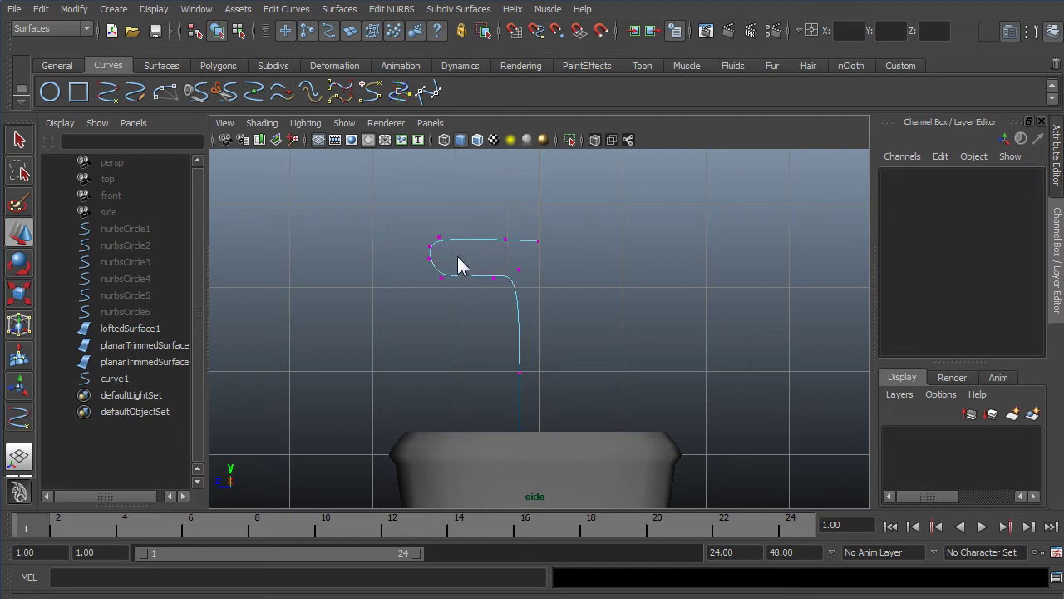
click(538, 239)
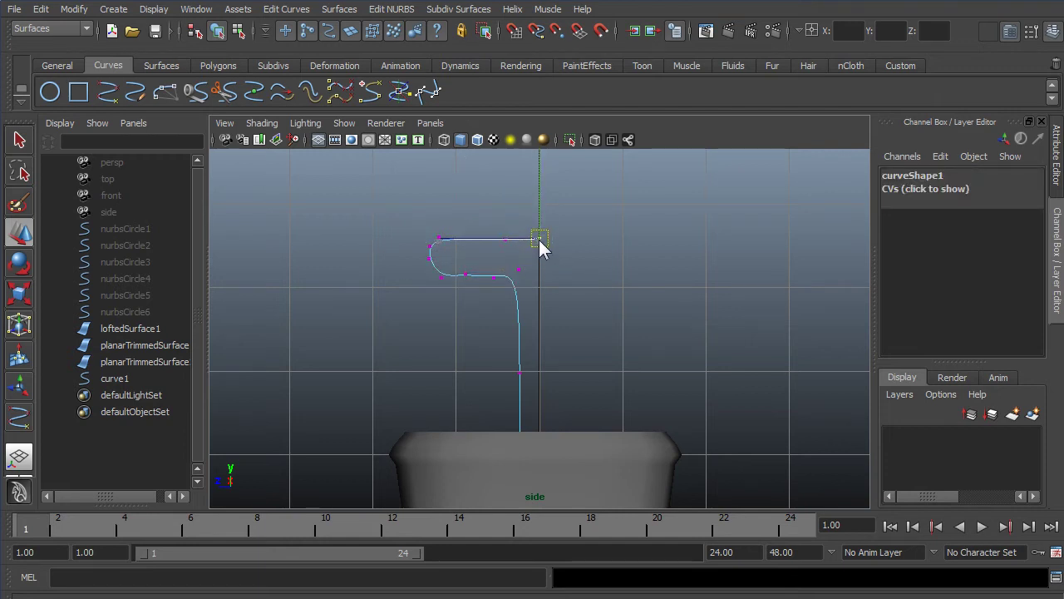
click(619, 310)
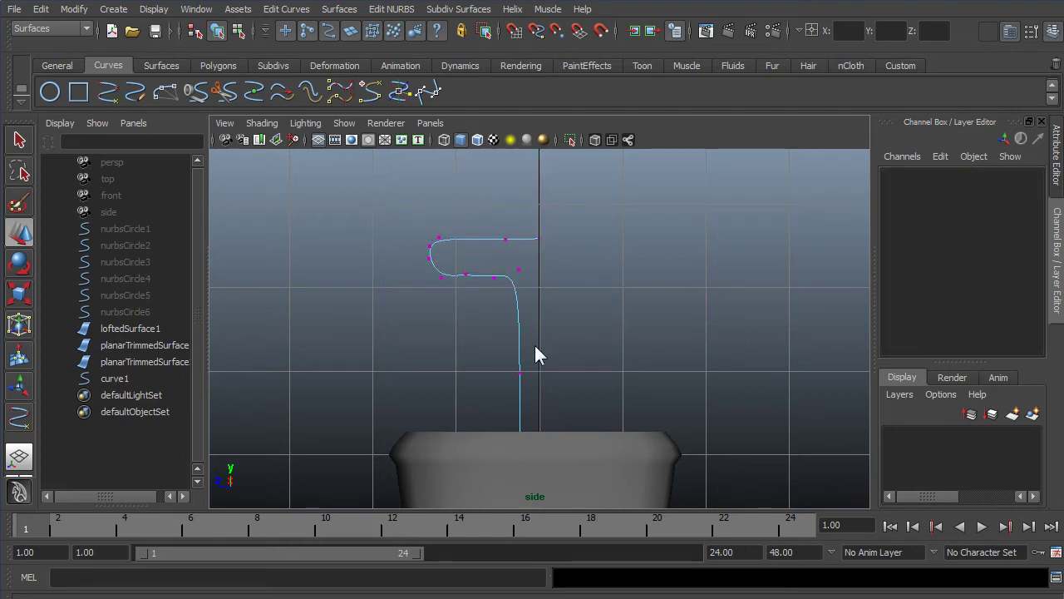
- Return curve1 to object mode and revolve it into a stemmed, disc-topped surface above the capped body
right_drag(521, 340, 586, 297)
click(521, 325)
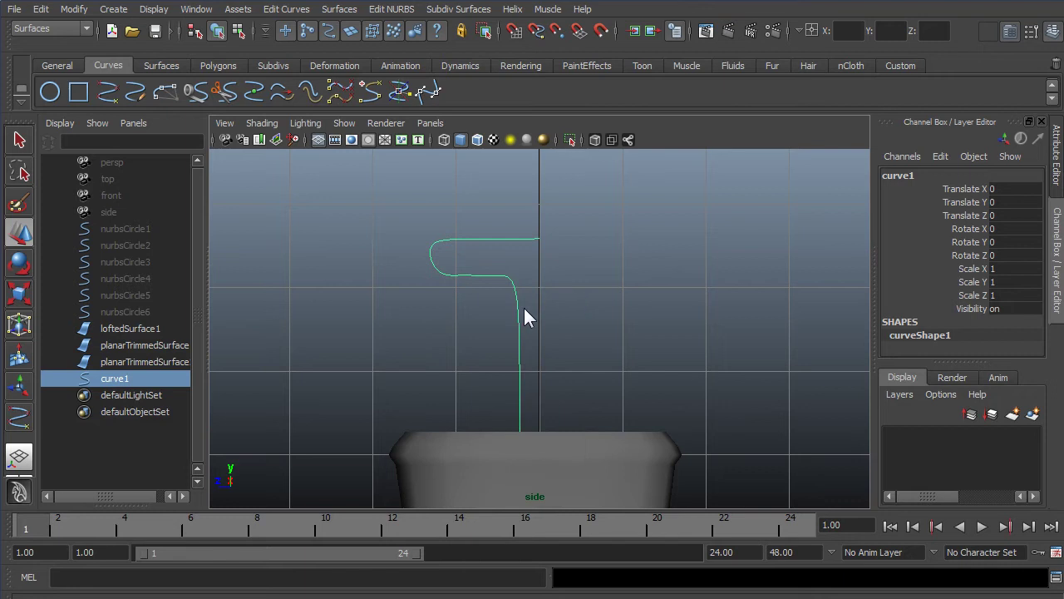
click(394, 10)
mouse_move(337, 10)
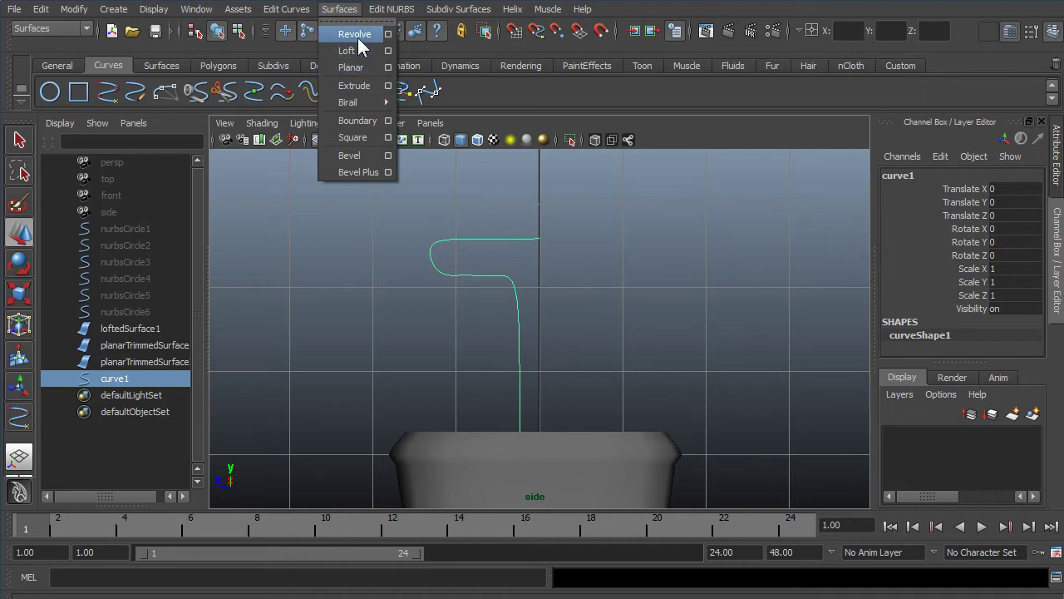
click(358, 38)
click(760, 336)
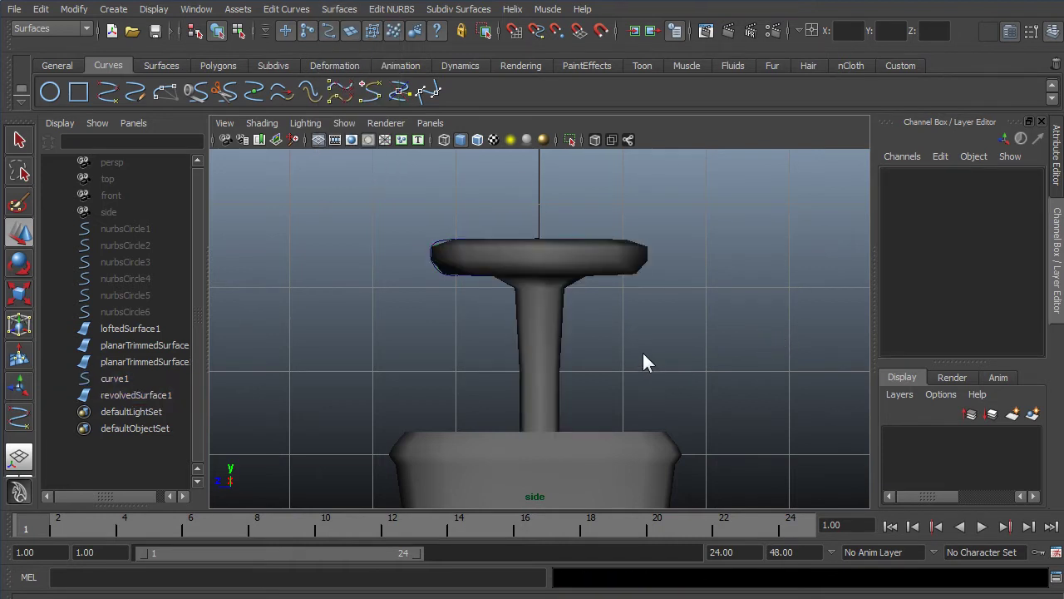
- In the perspective view, scale the revolved knob uniformly to 0.843 and raise it to Translate Y 1.536 to meet the body's top
scroll(644, 360, down, 4)
key(space)
drag(677, 377, 679, 291)
scroll(685, 349, down, 3)
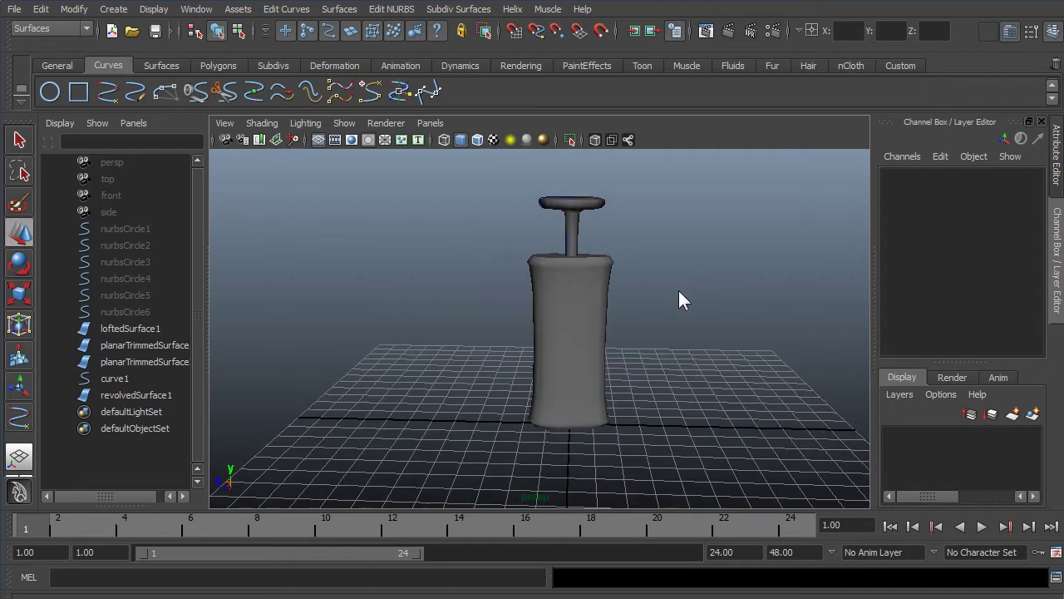
click(573, 234)
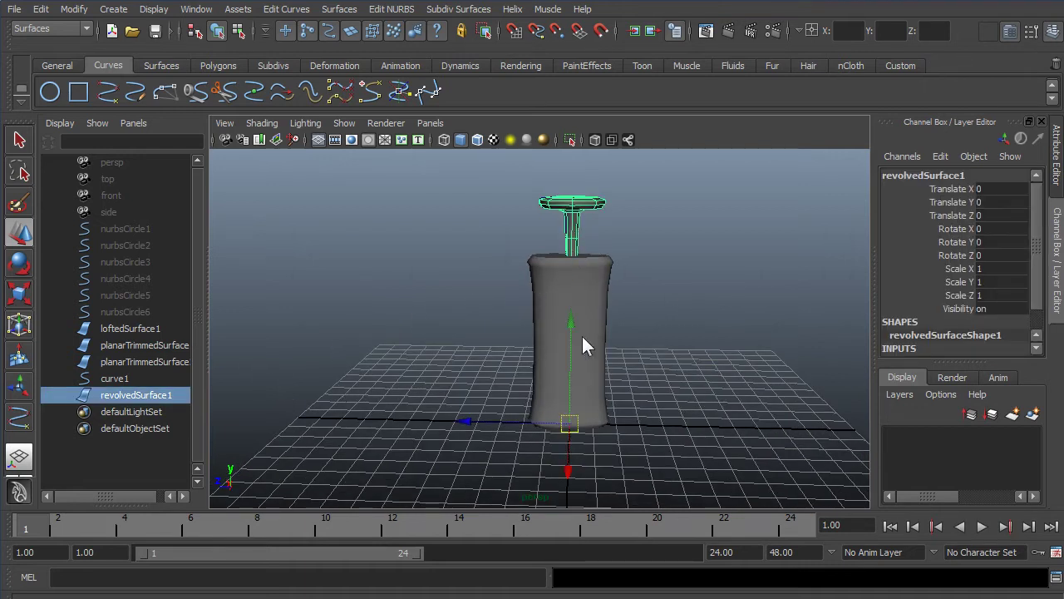
key(r)
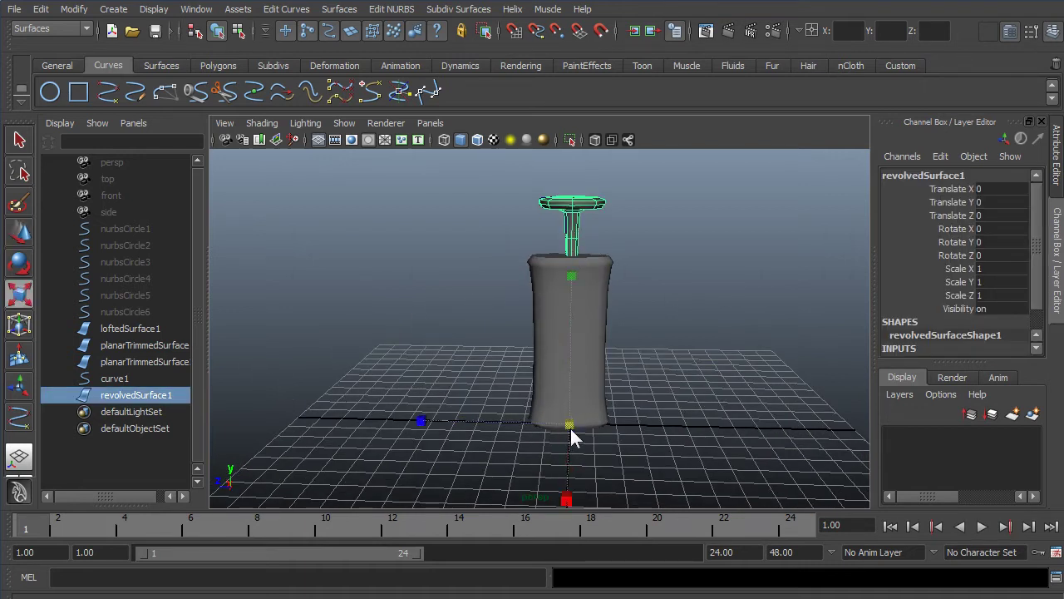
drag(571, 428, 534, 422)
key(w)
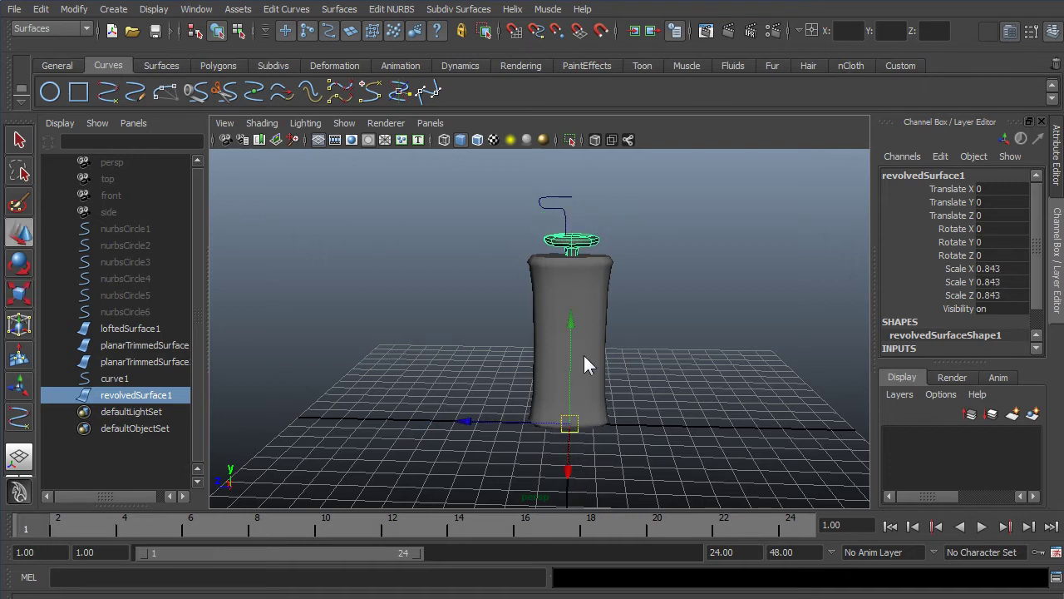
drag(573, 321, 573, 290)
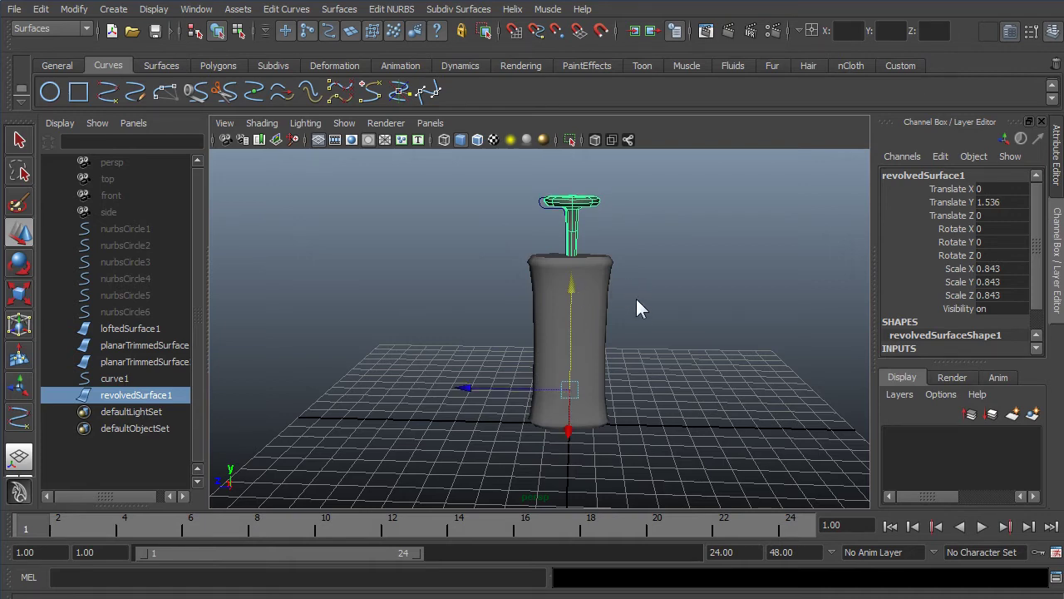
- Move the revolved knob along Z to about 0.6, towards the wide end of the body's top cap
scroll(615, 329, up, 4)
alt+drag(616, 327, 753, 370)
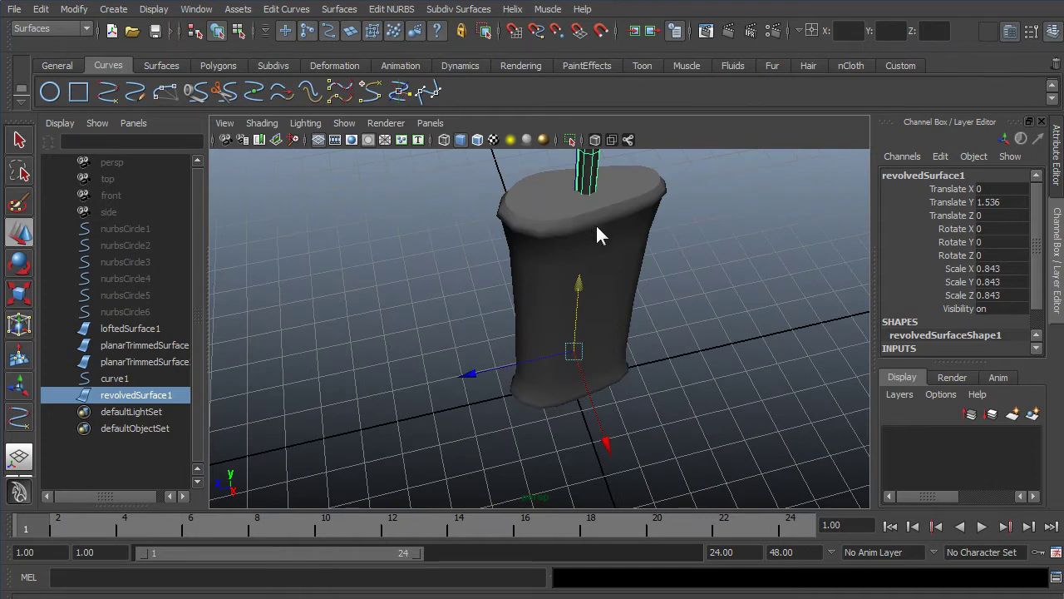
drag(506, 366, 455, 380)
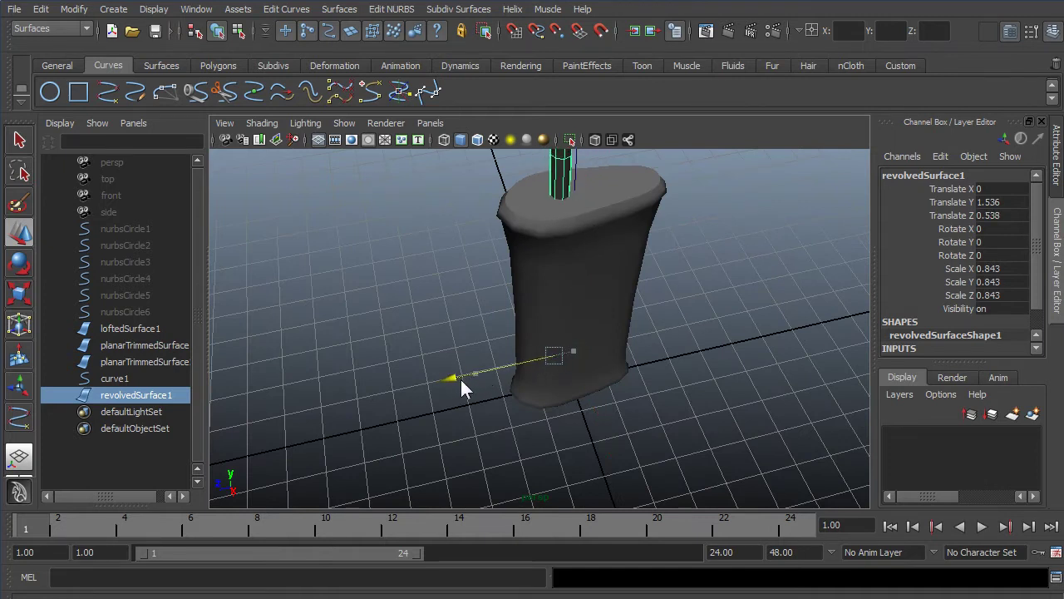
click(662, 376)
alt+drag(662, 381, 660, 318)
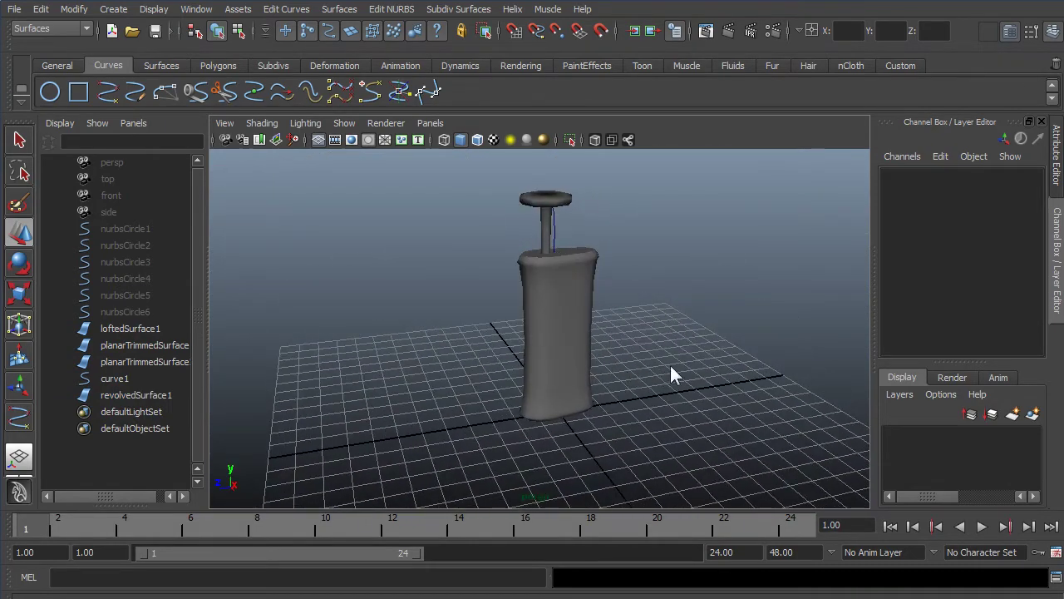
alt+drag(670, 366, 332, 349)
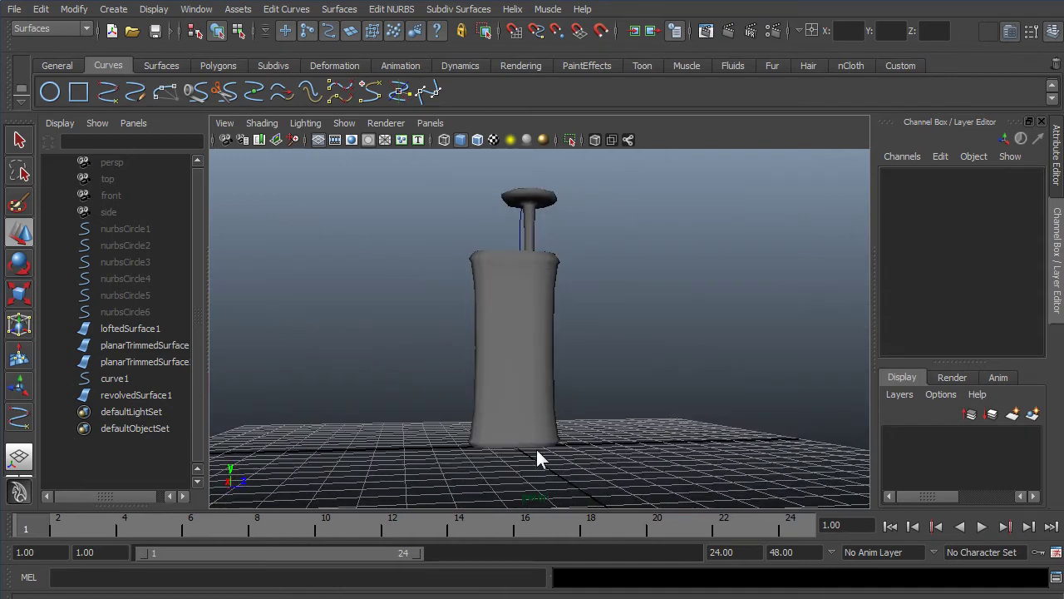
alt+drag(568, 442, 533, 407)
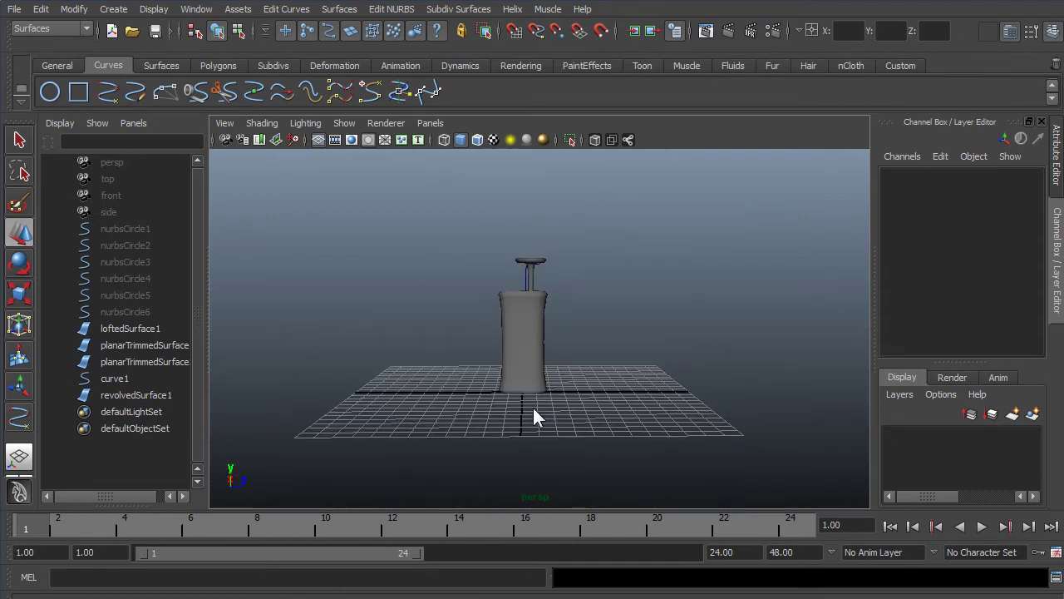
scroll(534, 407, up, 10)
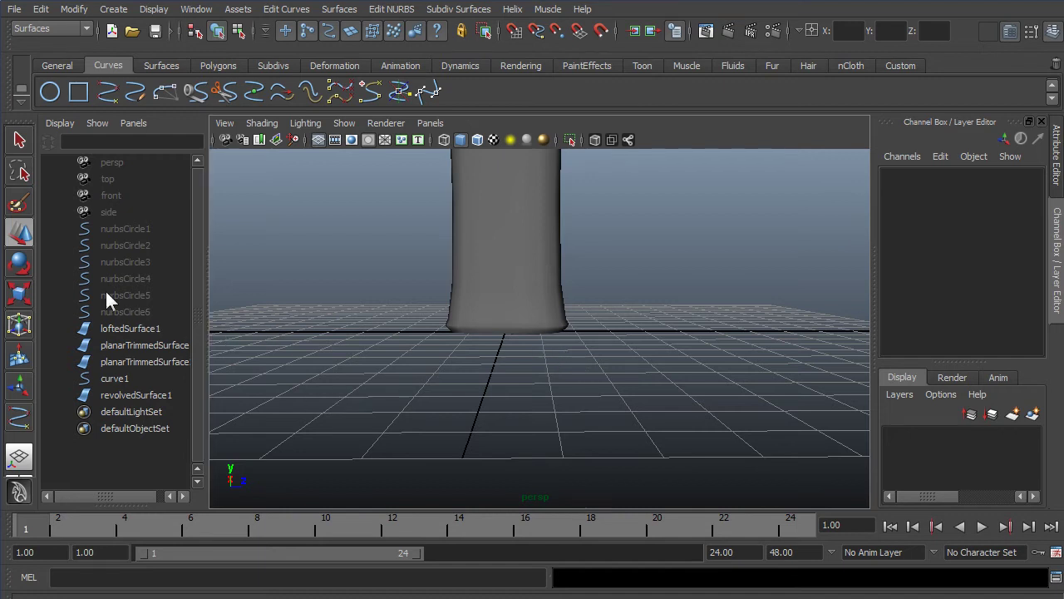
- In the side view, shift the lofted body and revolved knob together along Z, bringing the knob's Translate Z to -0.04
key(space)
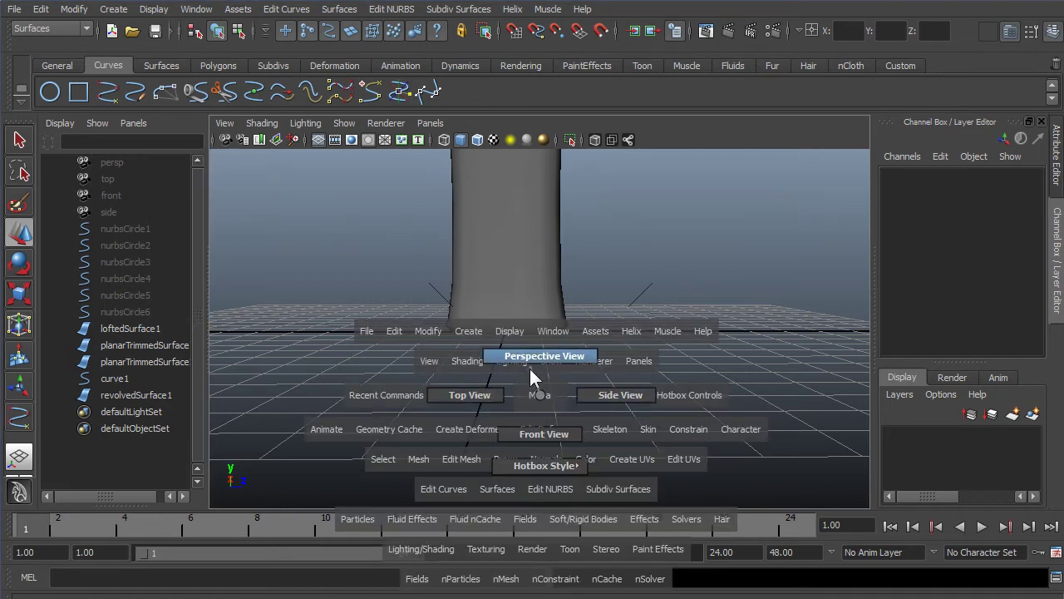
drag(530, 369, 614, 394)
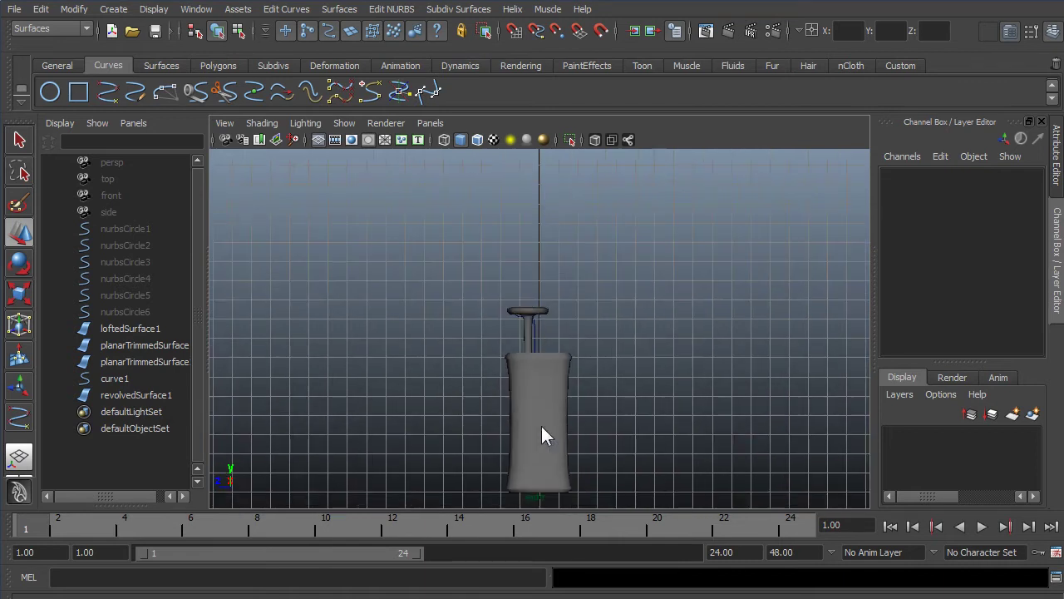
alt+middle_drag(542, 427, 579, 293)
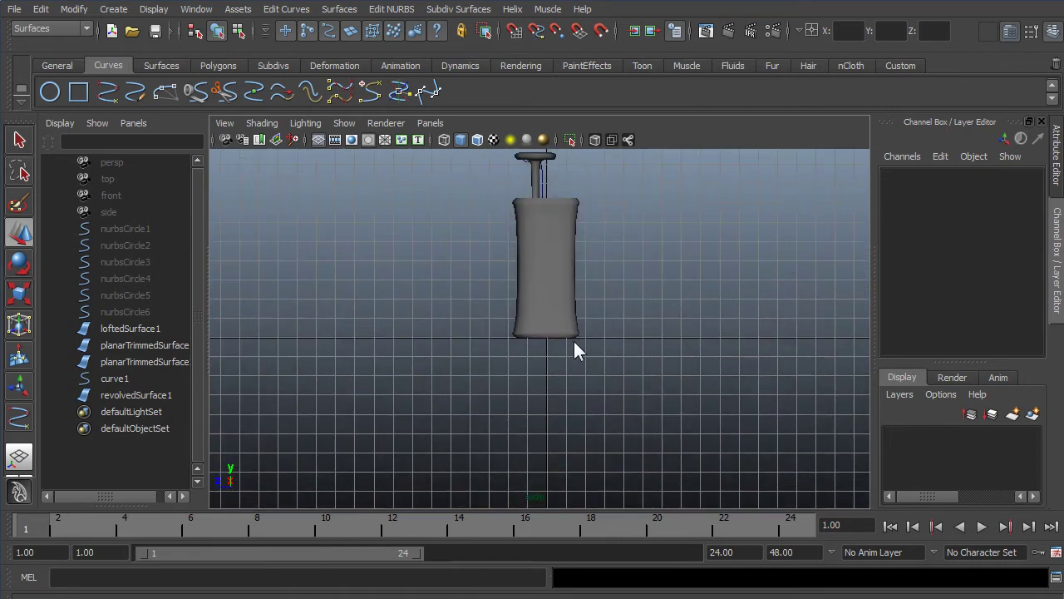
scroll(545, 362, up, 3)
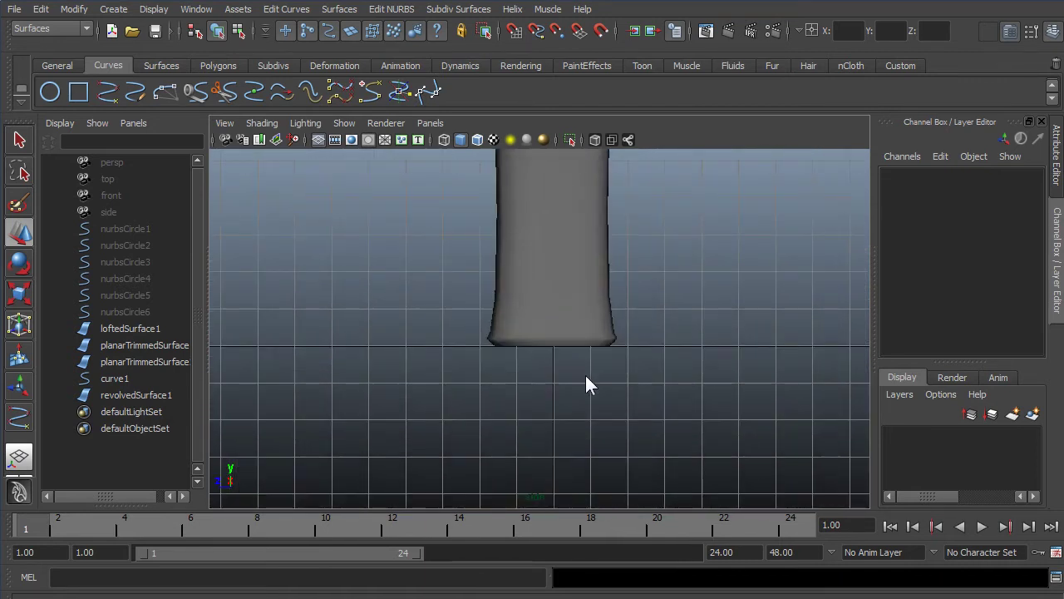
scroll(576, 372, down, 2)
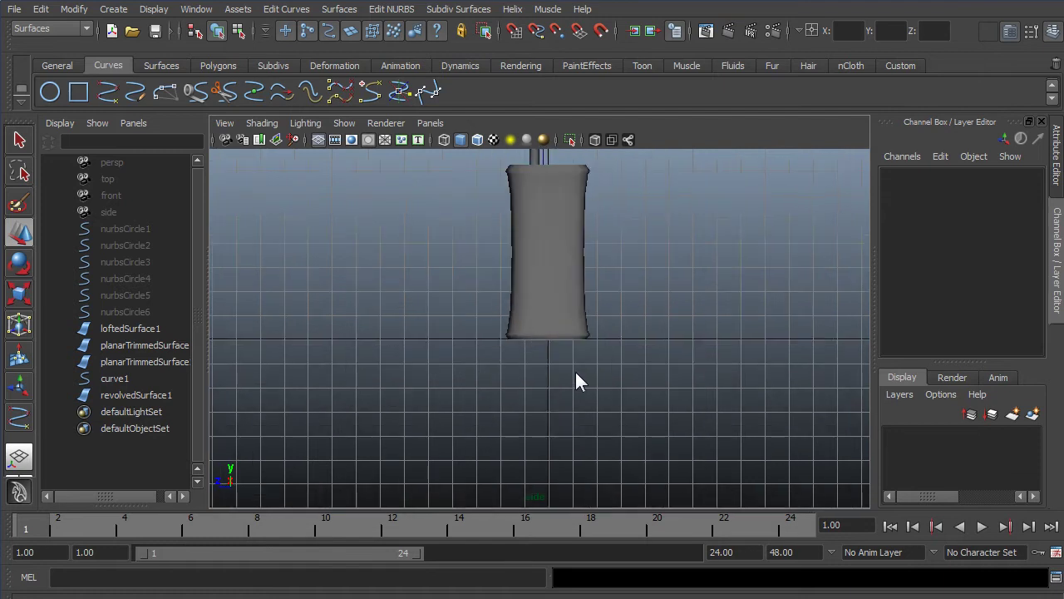
scroll(580, 381, down, 1)
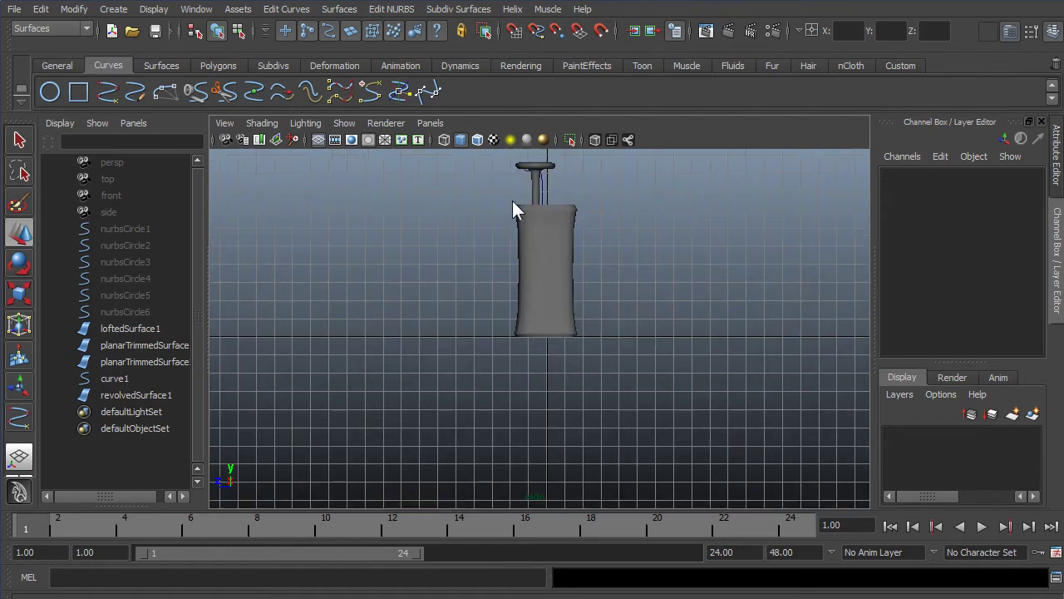
click(536, 218)
shift+click(538, 185)
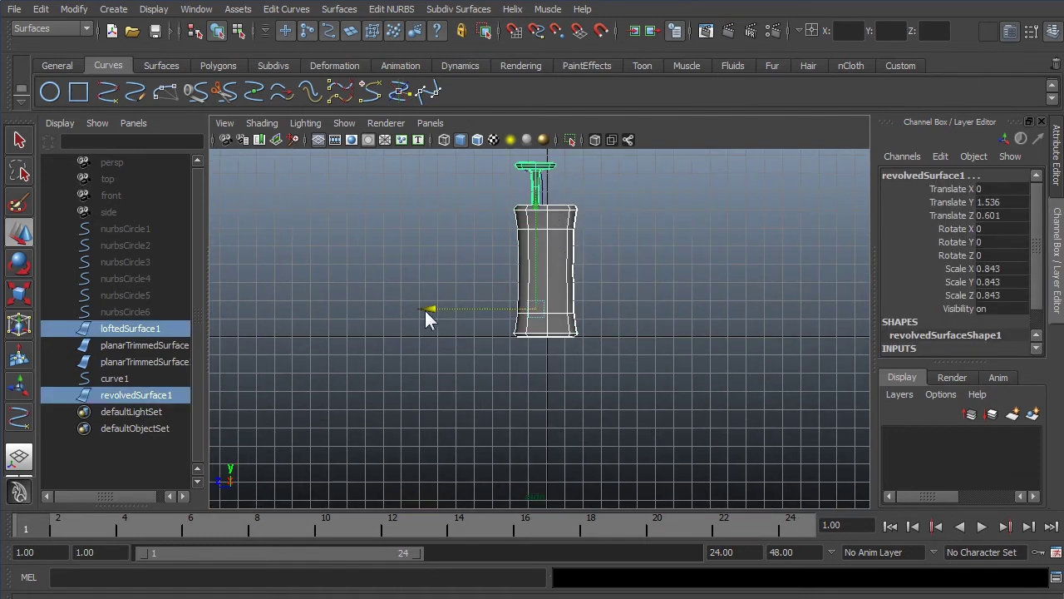
drag(425, 310, 443, 310)
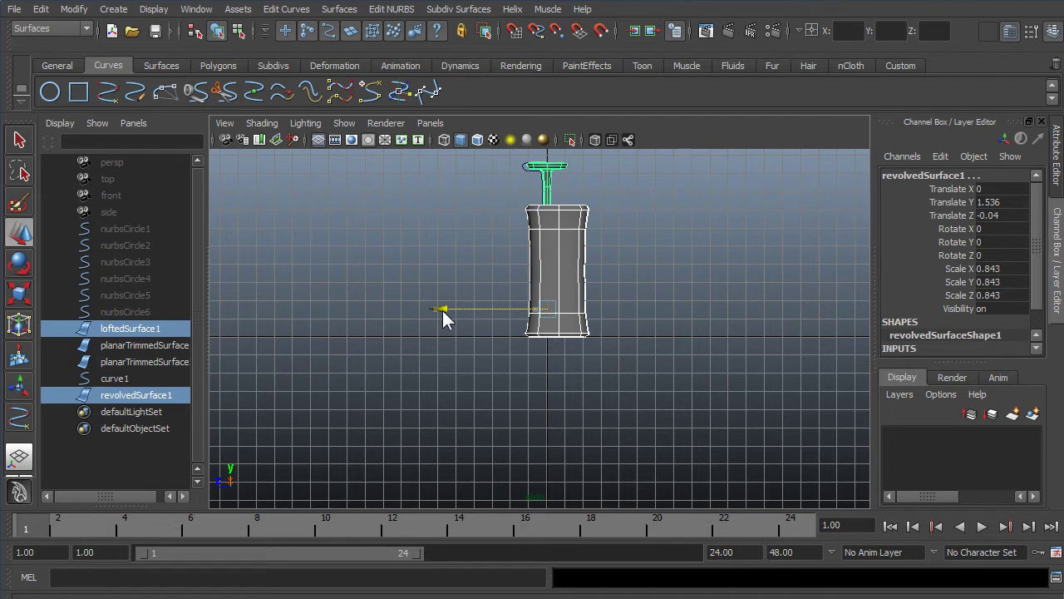
click(642, 264)
- Move only the revolved knob along Z to Translate Z 0.028 so its stem lines up with the vertical centre axis
scroll(594, 352, up, 2)
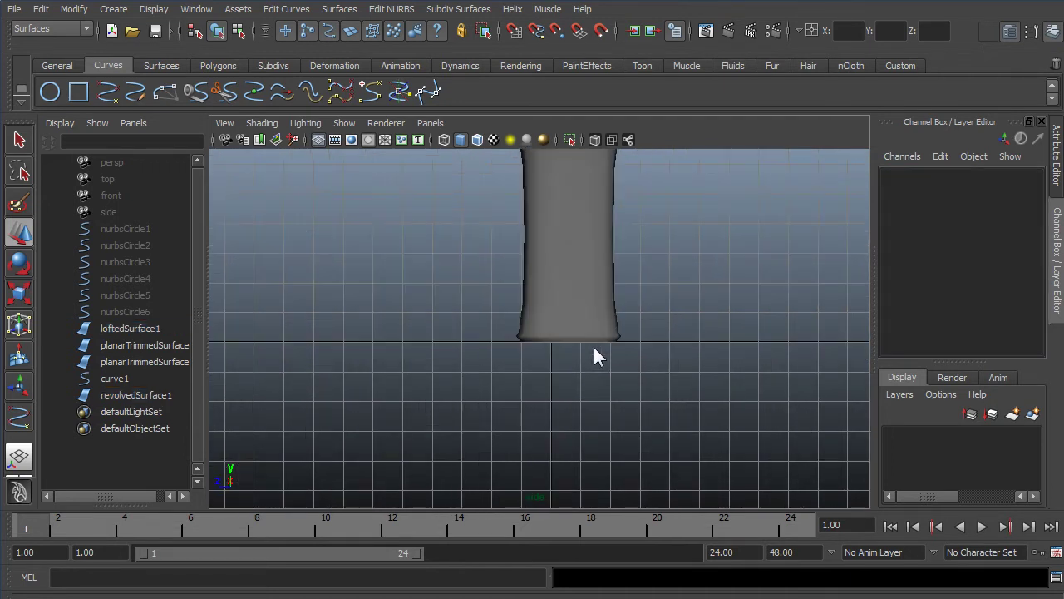
scroll(594, 356, up, 2)
alt+middle_drag(613, 295, 541, 499)
scroll(541, 499, up, 1)
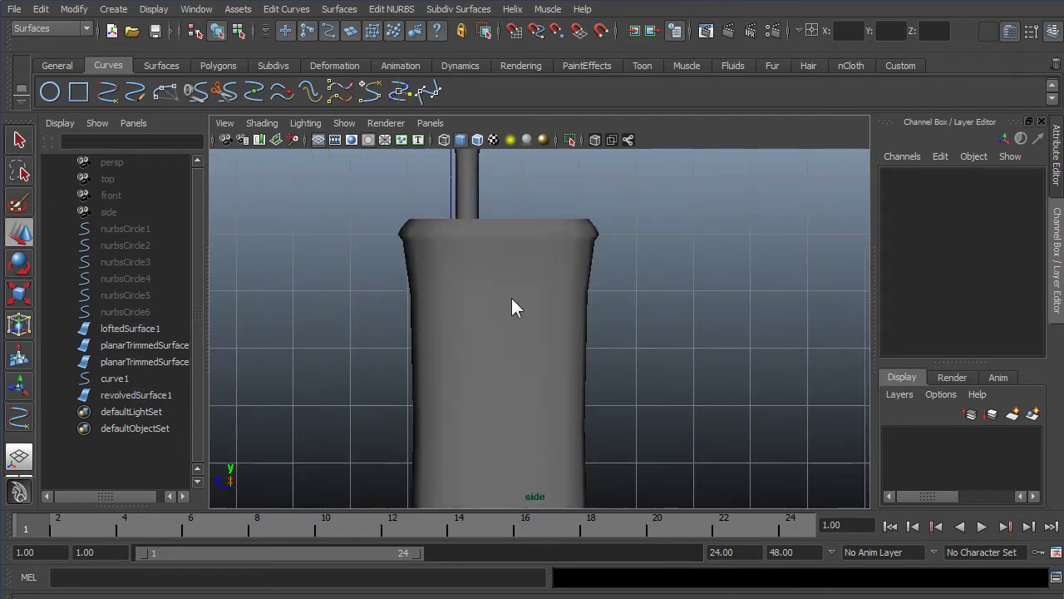
alt+middle_drag(496, 292, 500, 481)
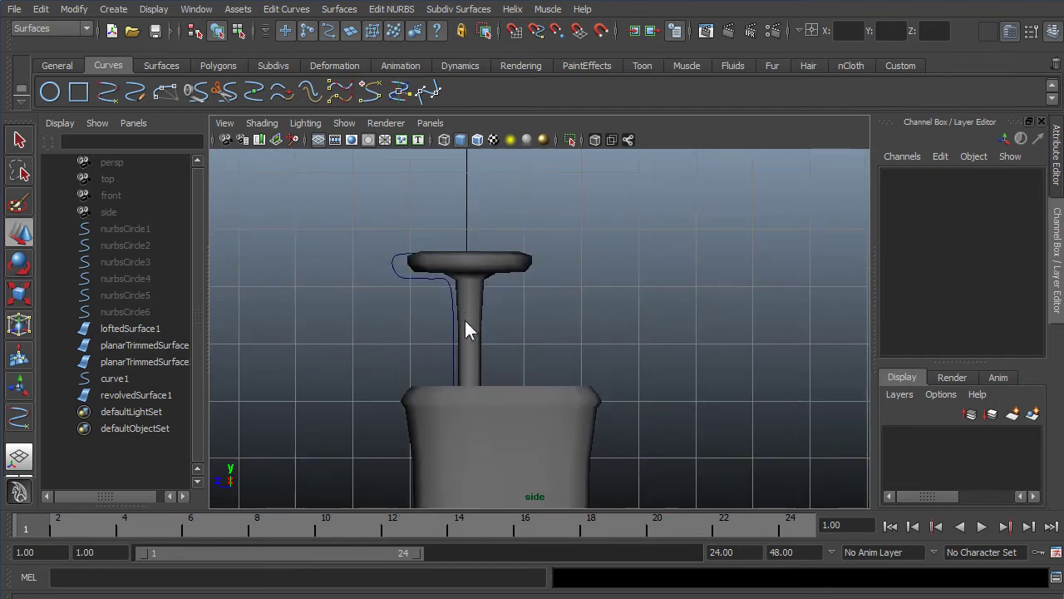
click(470, 366)
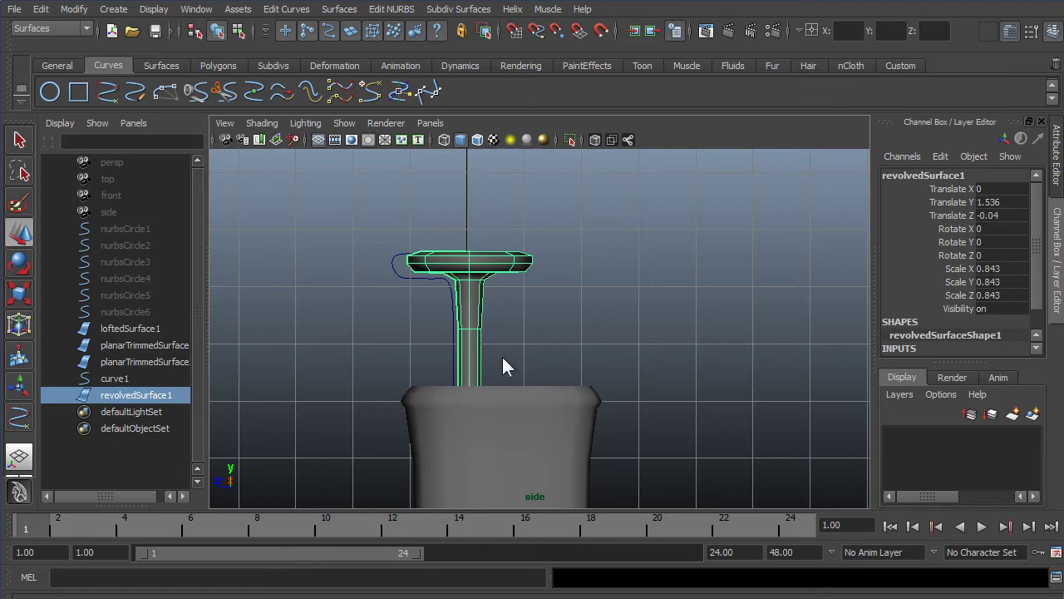
scroll(508, 416, down, 3)
drag(412, 492, 411, 492)
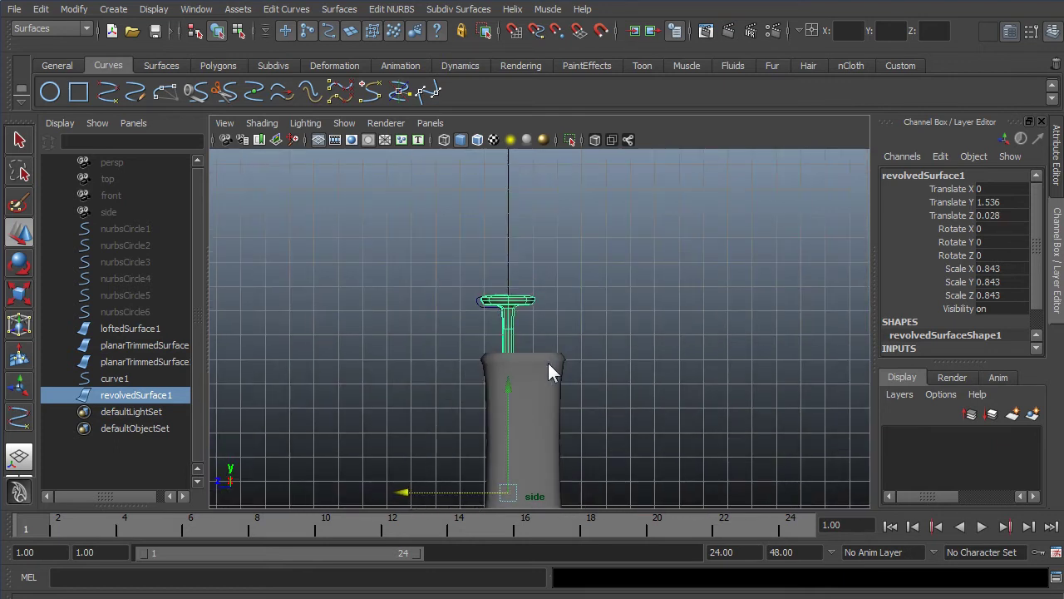
click(576, 369)
- Draw a grid-snapped straight curve from the origin at the body's base down the vertical axis, about 6 grid units long
scroll(578, 369, down, 2)
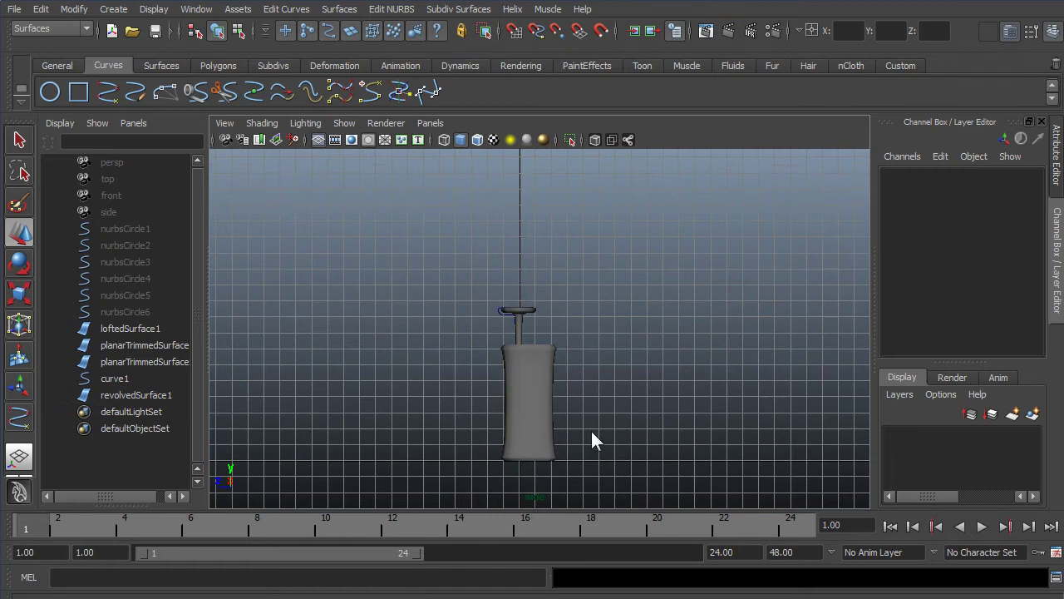
scroll(552, 440, down, 2)
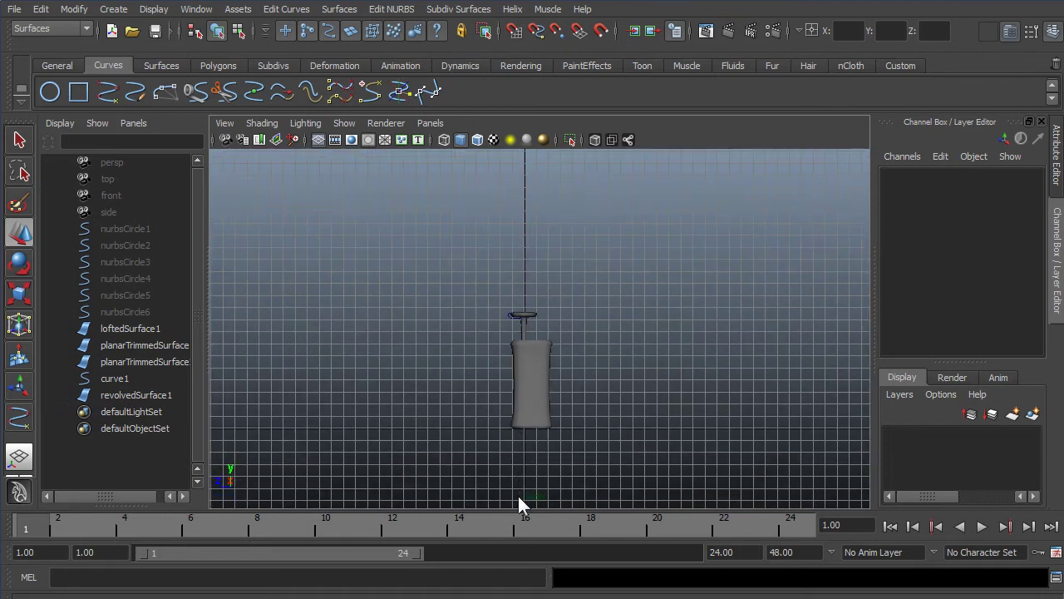
scroll(530, 429, up, 5)
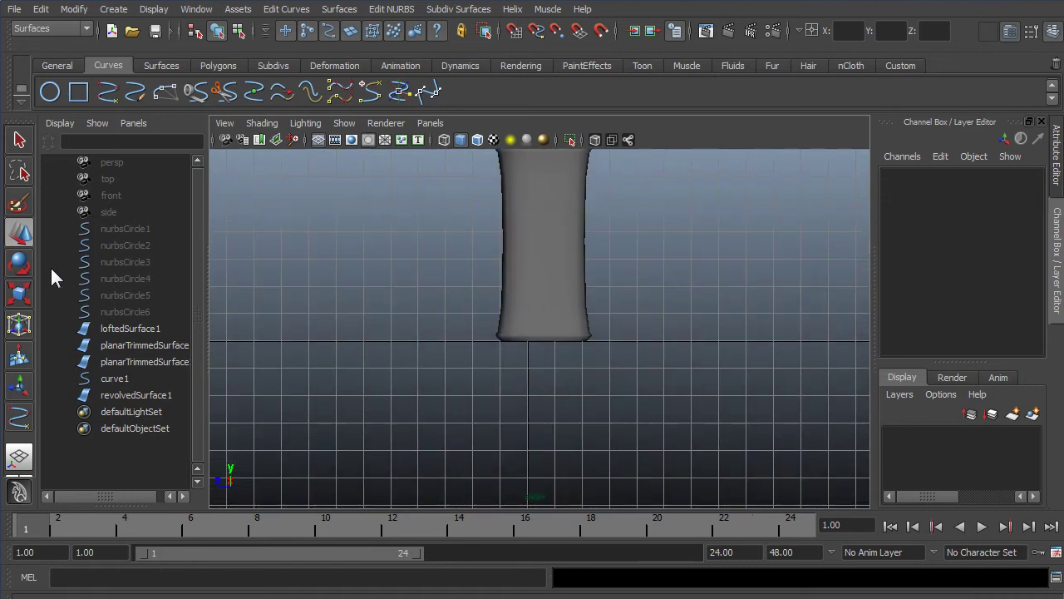
click(20, 418)
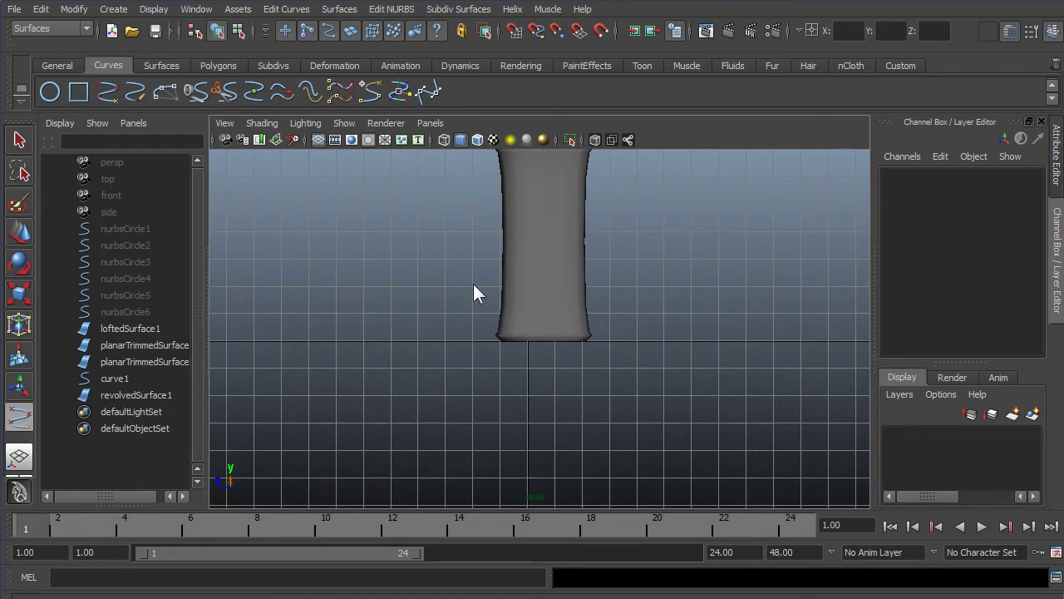
click(114, 10)
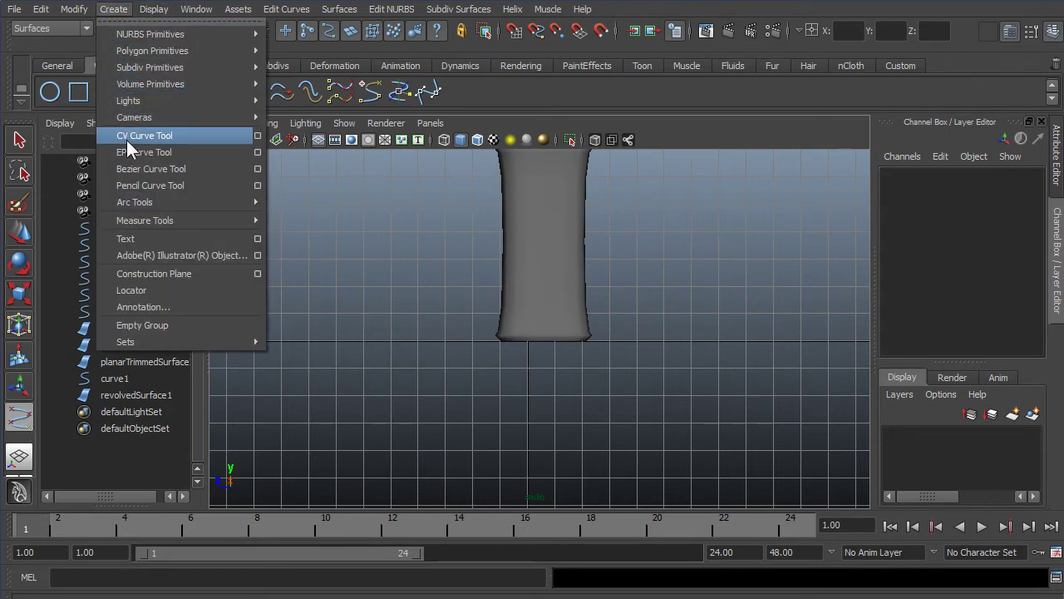
click(655, 301)
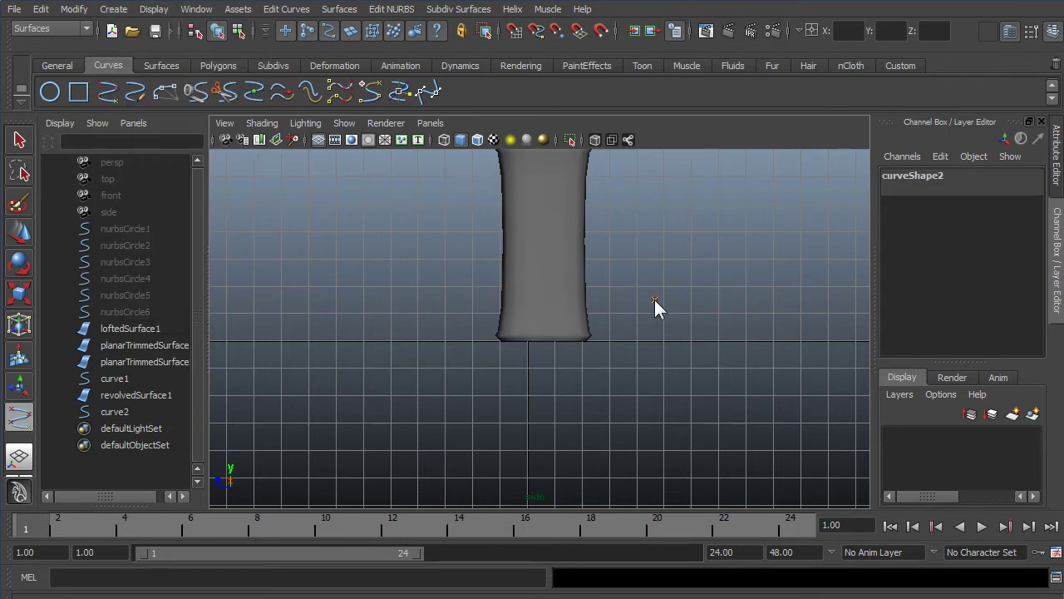
key(ctrl+z)
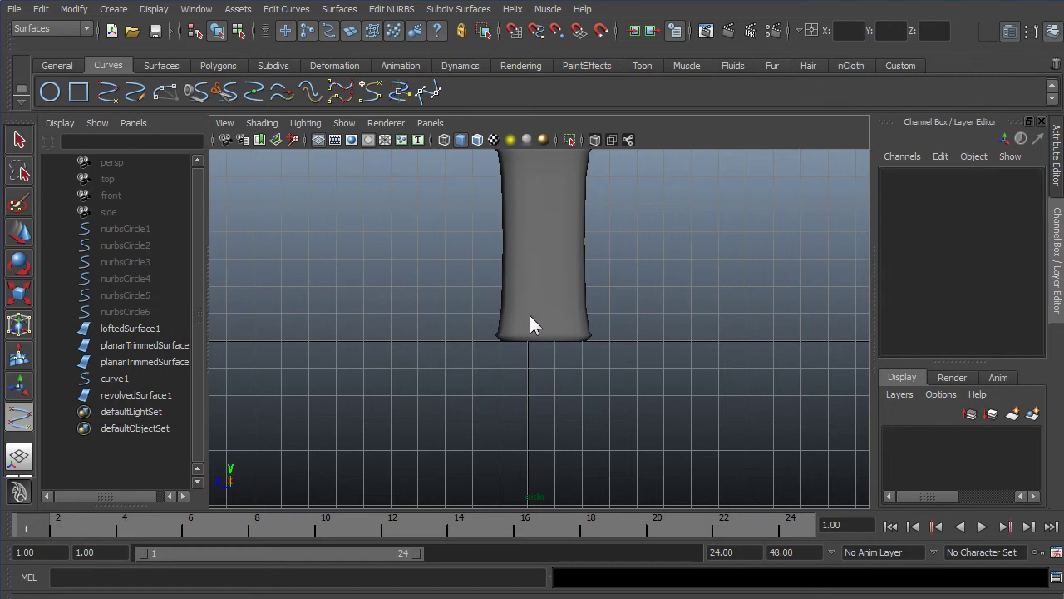
key(x)
click(525, 337)
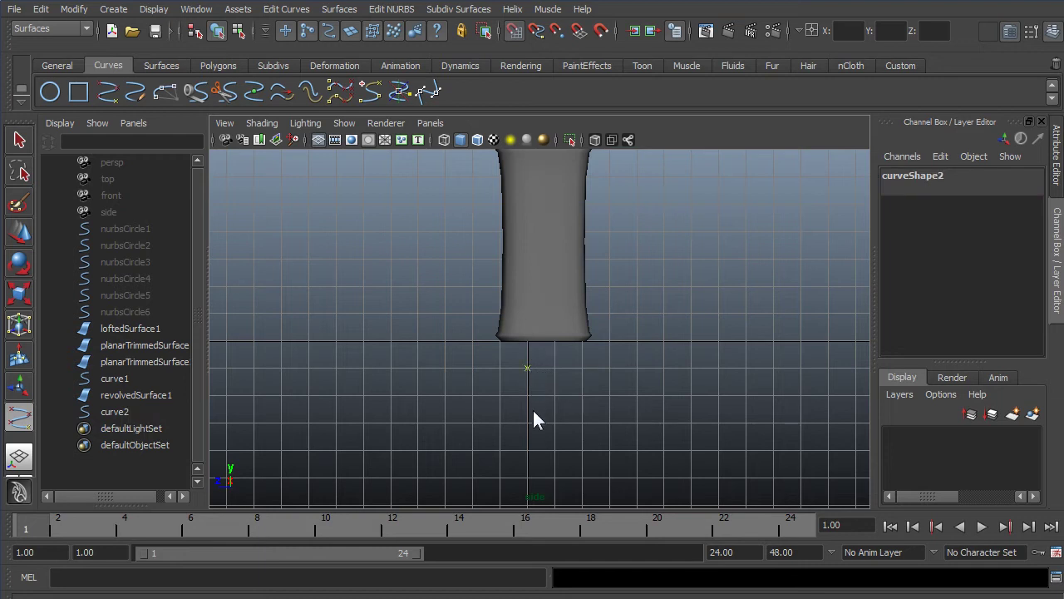
click(529, 477)
key(x)
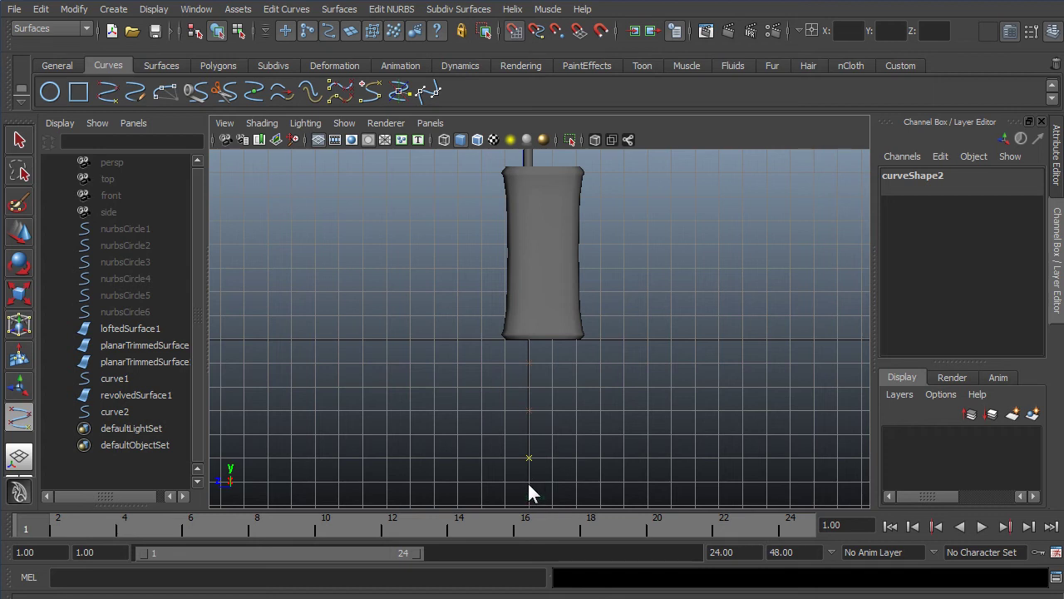
key(w)
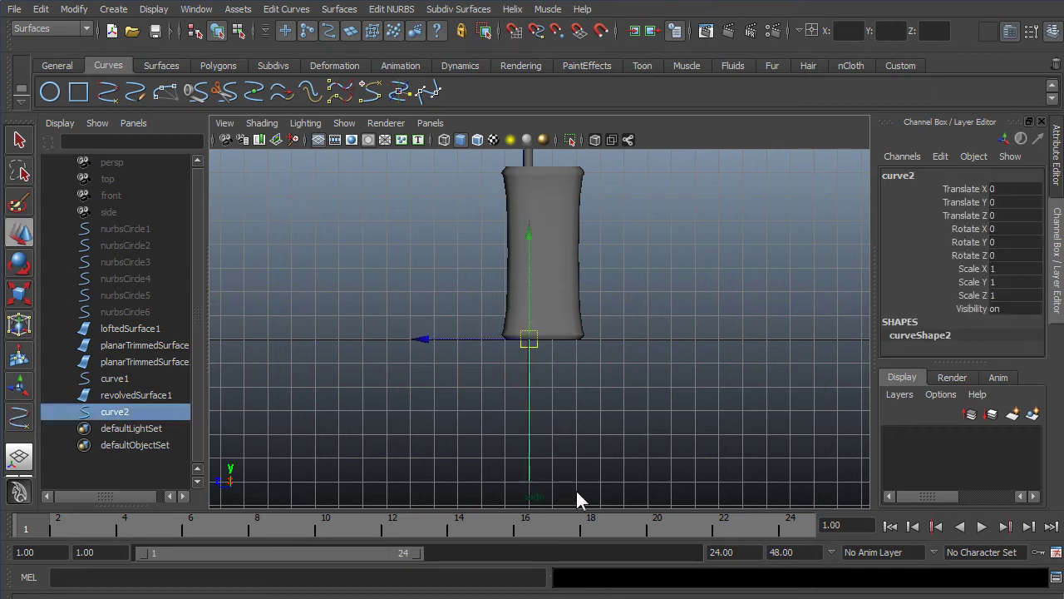
scroll(525, 405, up, 5)
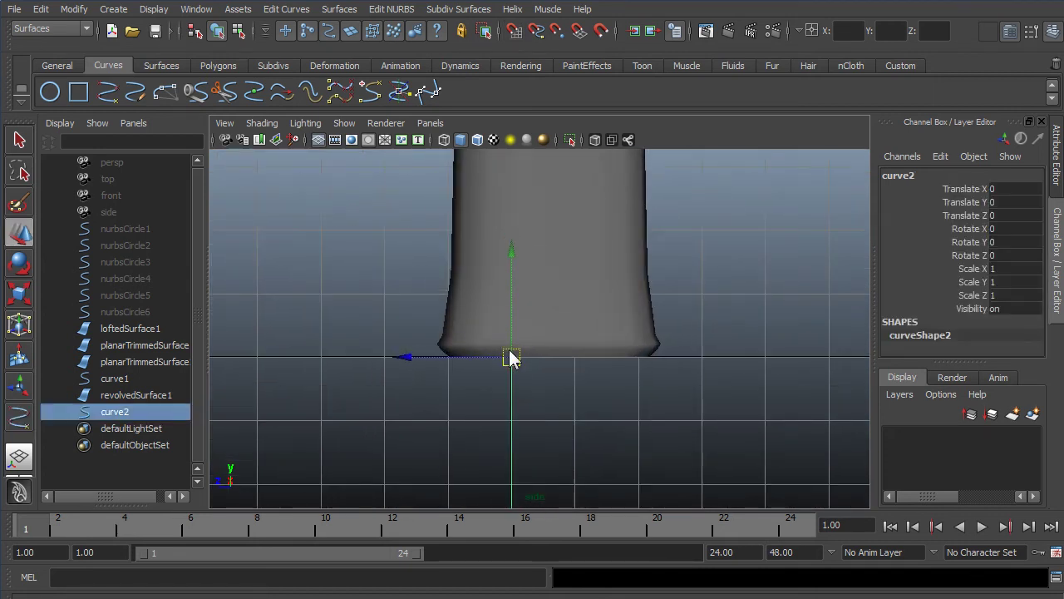
- Create a NURBS circle in the perspective view and move it along X to about 4.16, clear of the body
scroll(518, 383, down, 5)
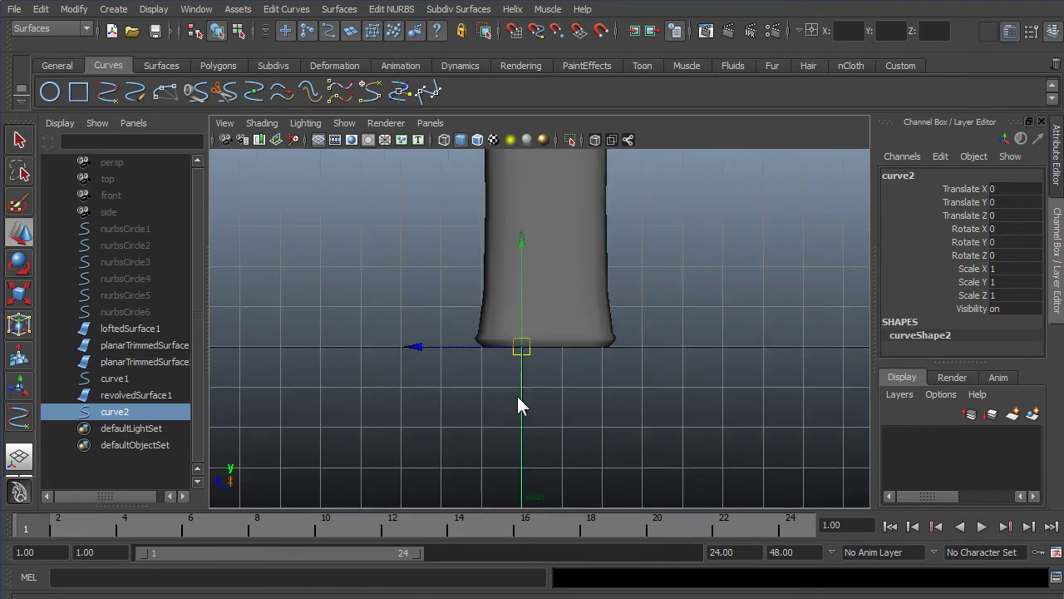
click(576, 412)
key(space)
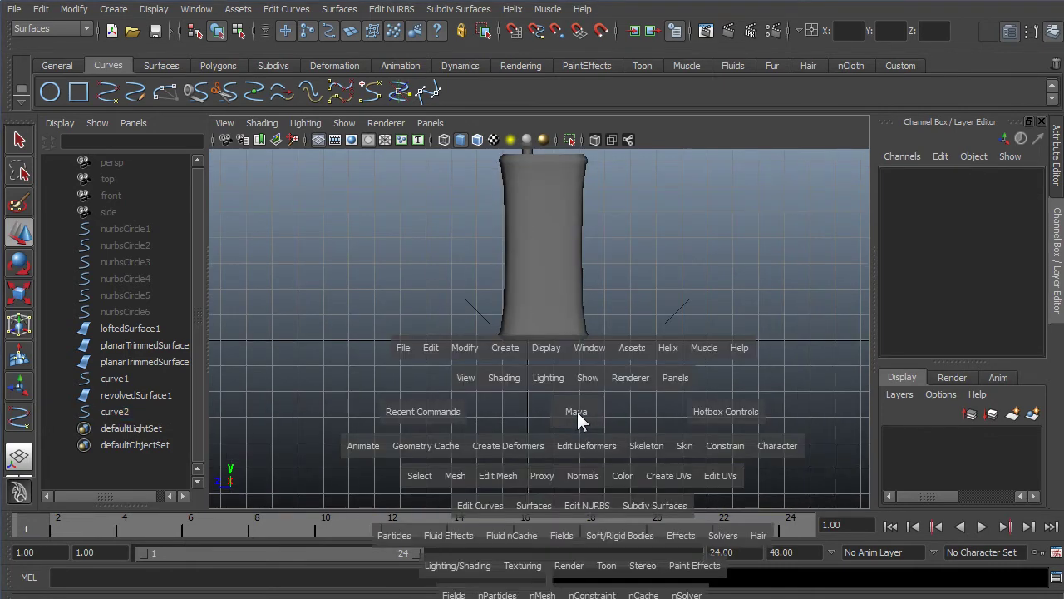
mouse_move(565, 385)
mouse_down()
mouse_move(466, 406)
mouse_move(591, 402)
mouse_move(583, 396)
mouse_up()
click(53, 93)
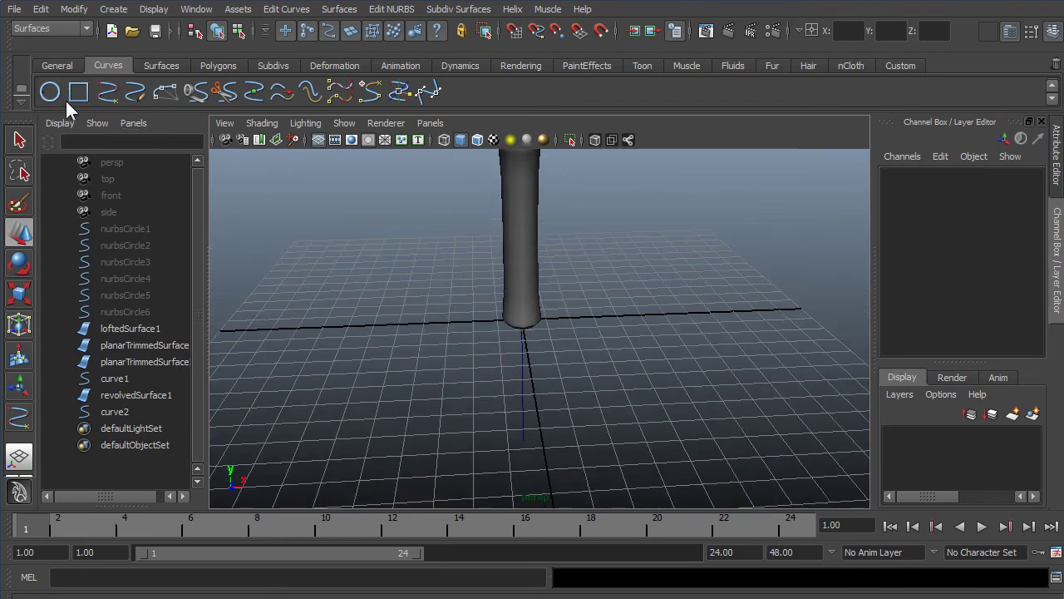
drag(599, 319, 695, 312)
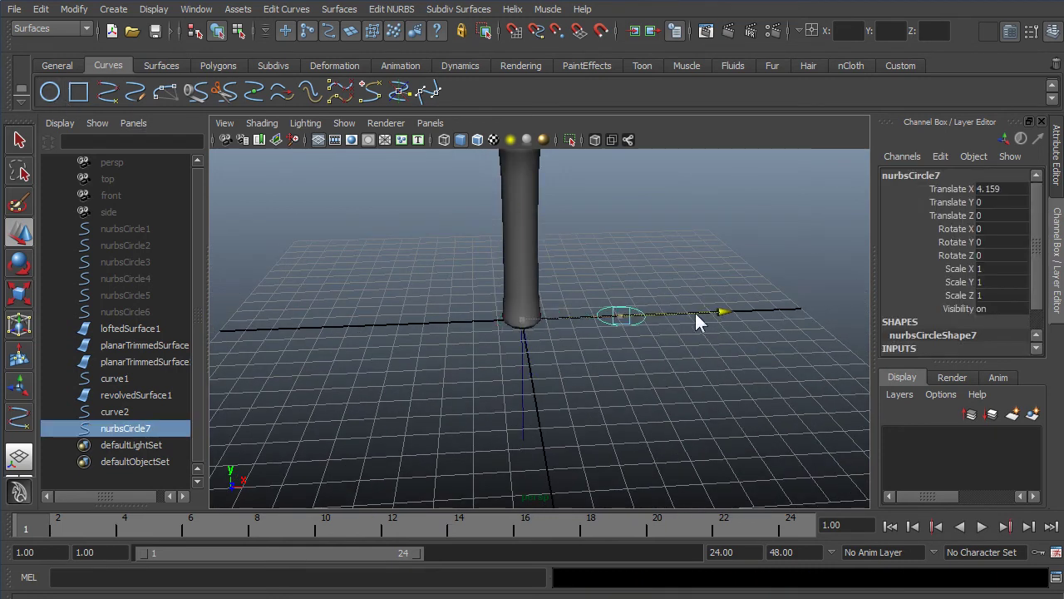
click(599, 385)
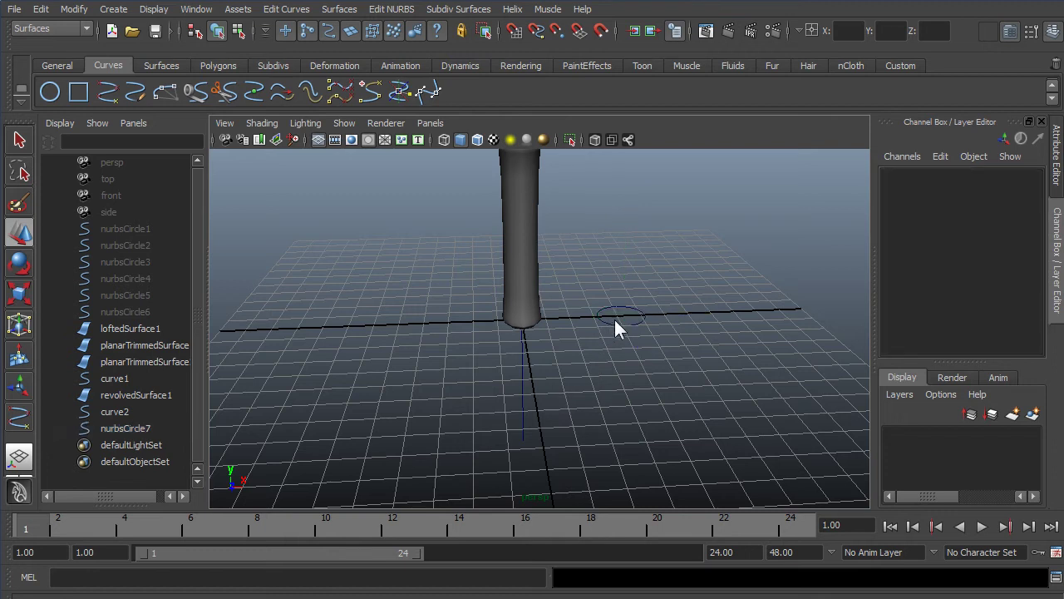
- Extrude the circle along the vertical curve below the body as a NURBS tube, positioned at path with profile normal orientation
click(613, 322)
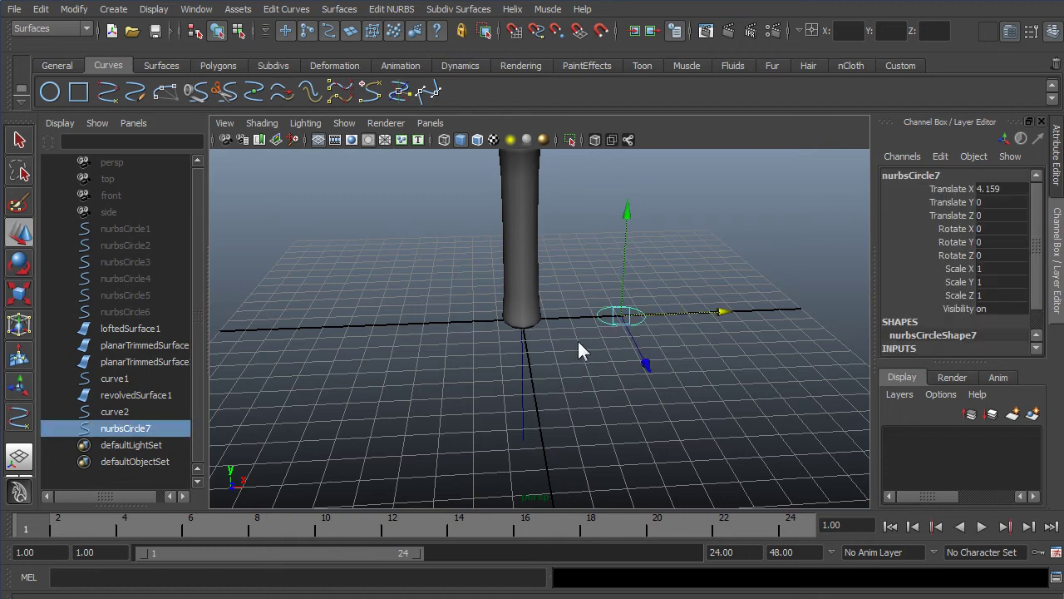
shift+click(524, 357)
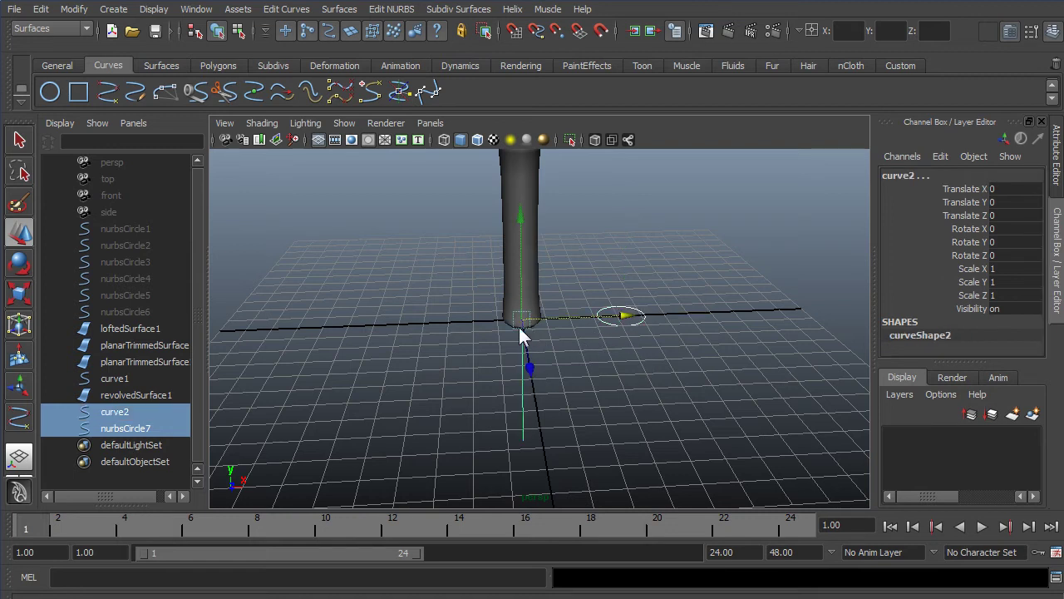
click(332, 11)
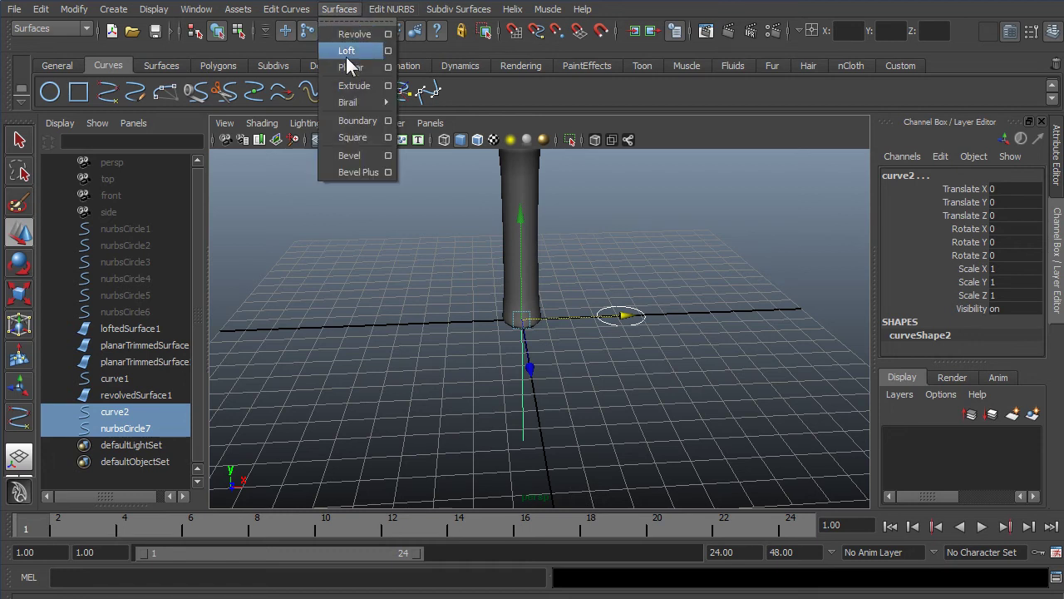
click(388, 85)
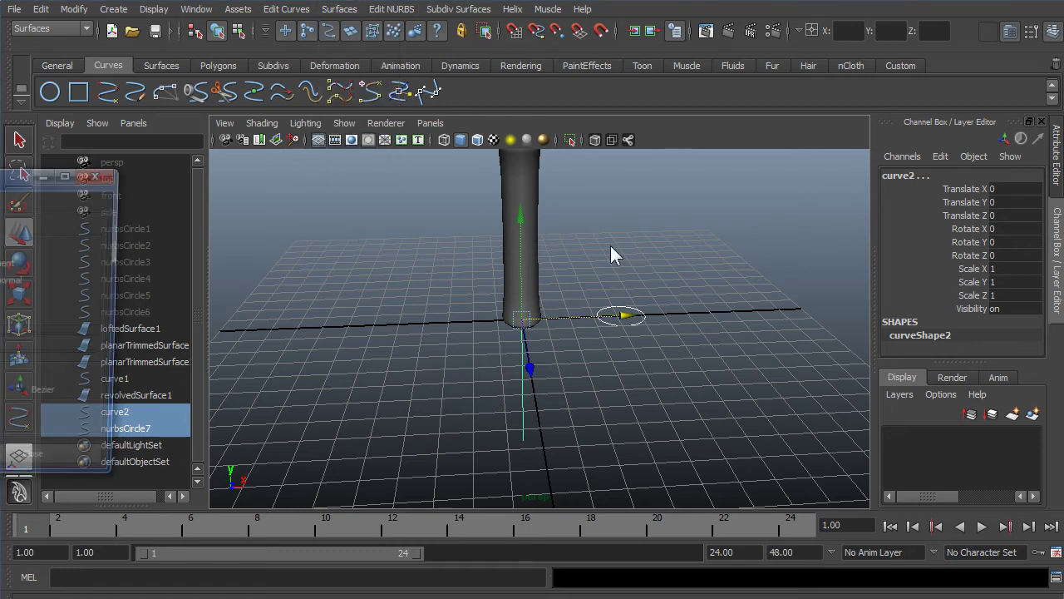
drag(2, 176, 610, 179)
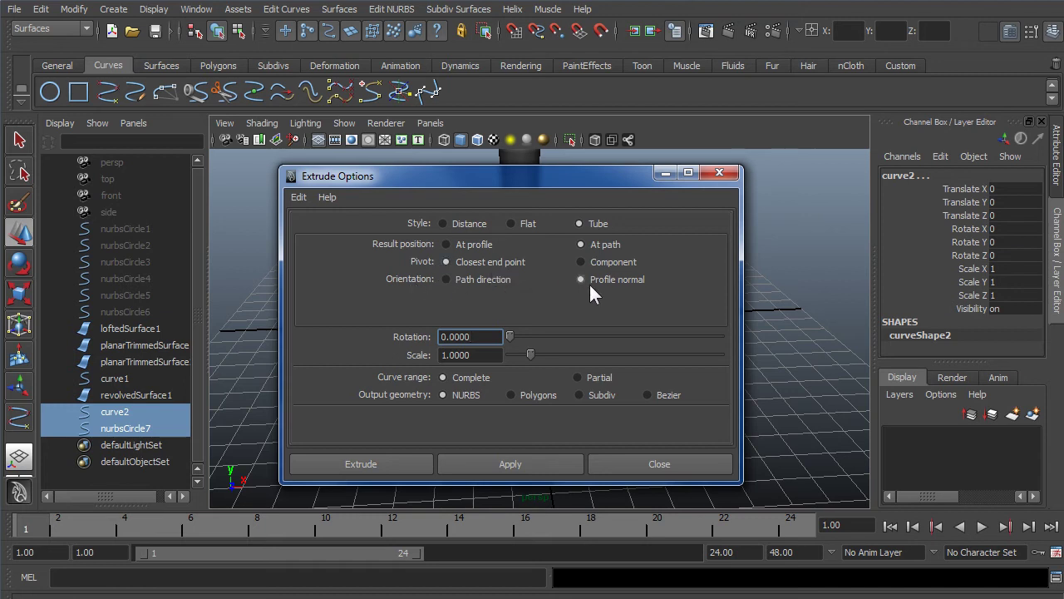
drag(561, 177, 899, 169)
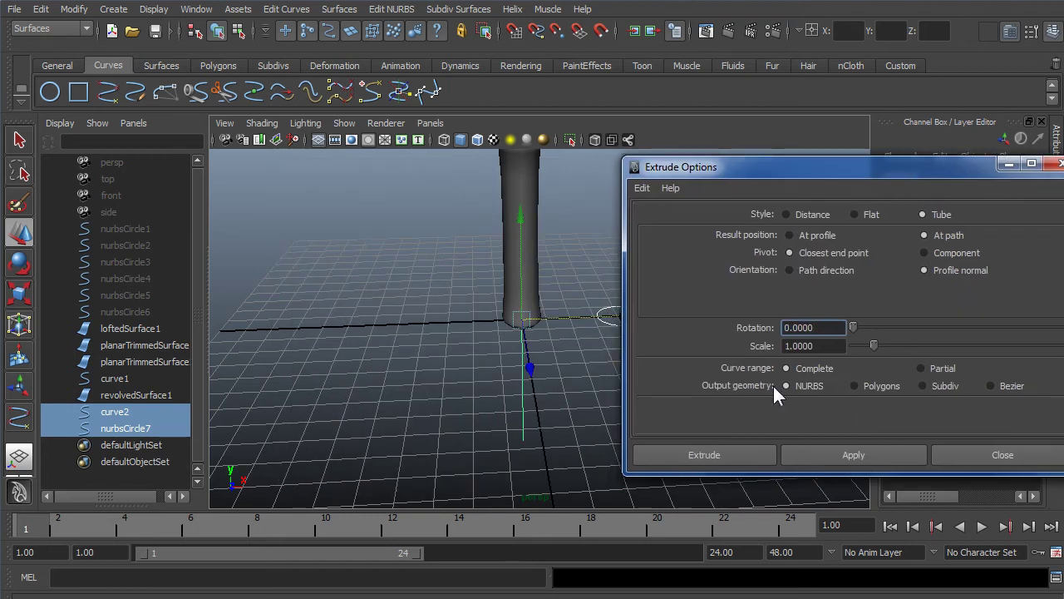
click(729, 459)
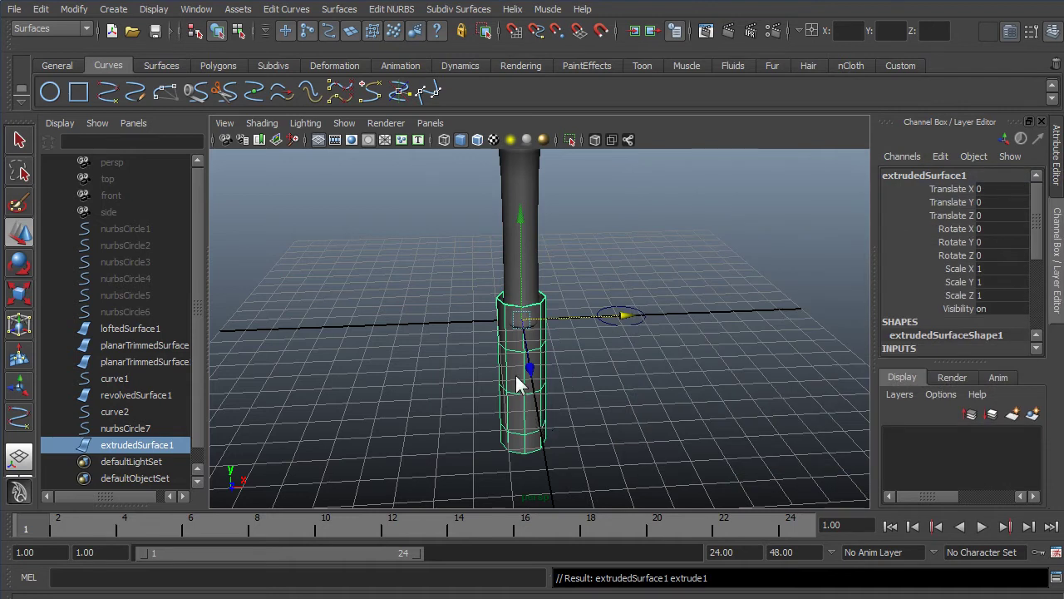
- Display the extruded tube at the finest smoothness level and check how it meets the body's base
key(3)
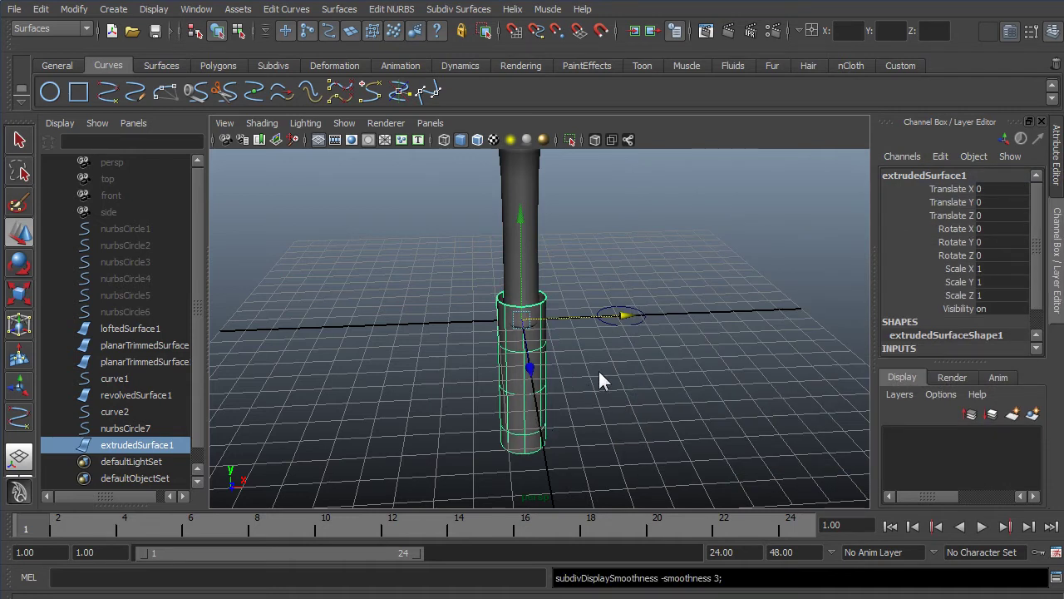
click(609, 357)
click(524, 340)
scroll(532, 350, up, 2)
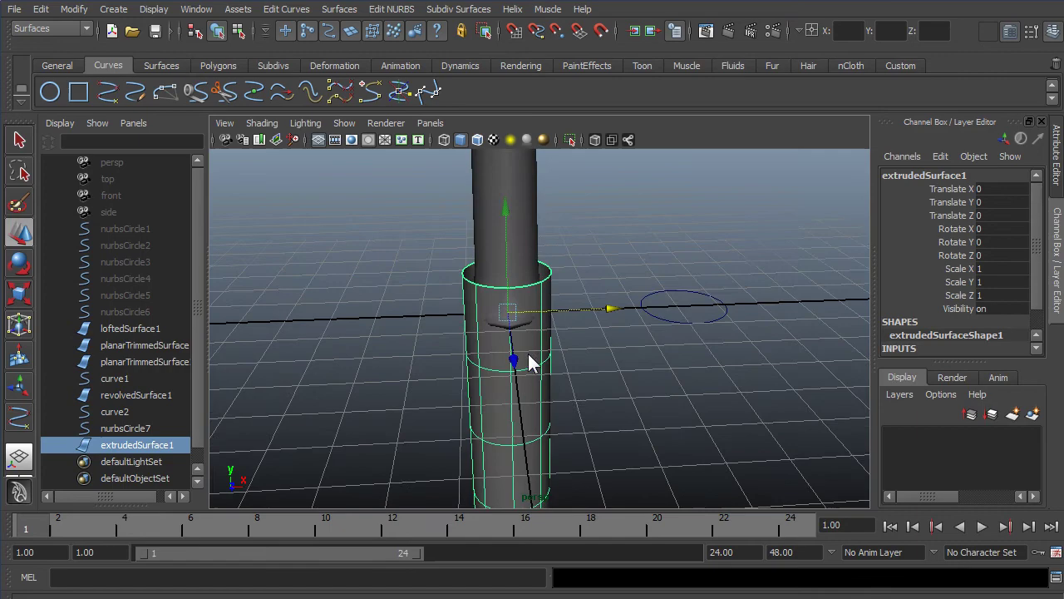
alt+drag(588, 372, 520, 387)
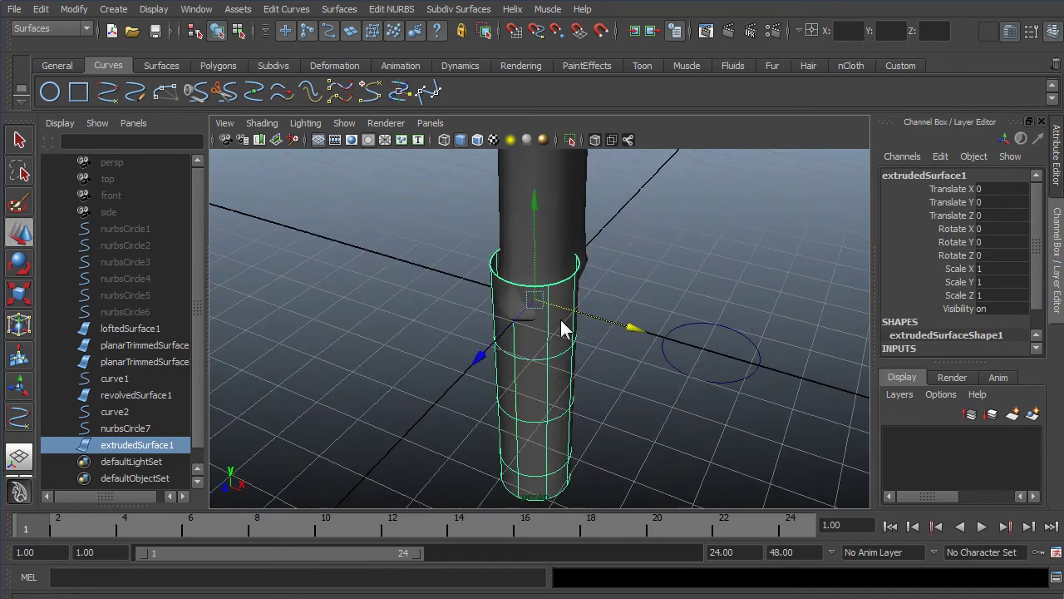
- Scale the profile circle down uniformly so the extruded tube becomes a thin shaft, narrower than the body's base
click(665, 355)
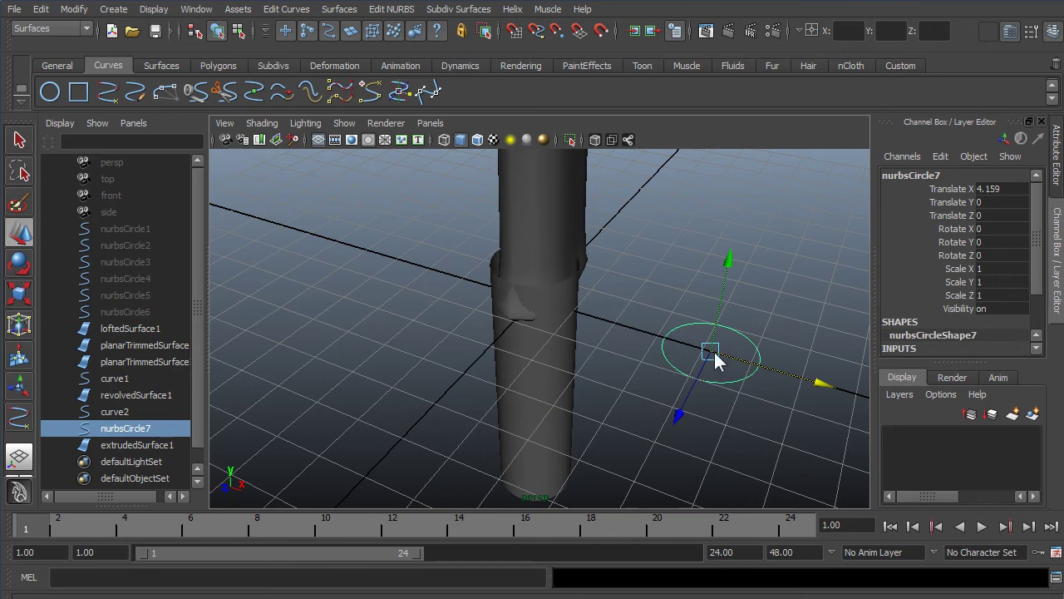
key(r)
drag(703, 352, 574, 362)
scroll(600, 391, down, 4)
click(604, 383)
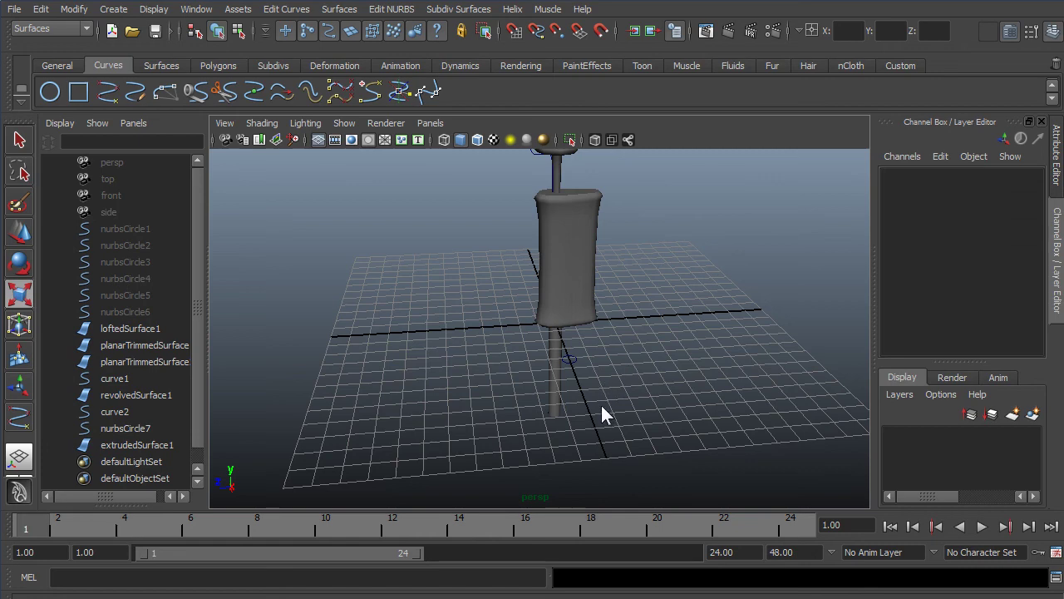
alt+drag(601, 405, 564, 423)
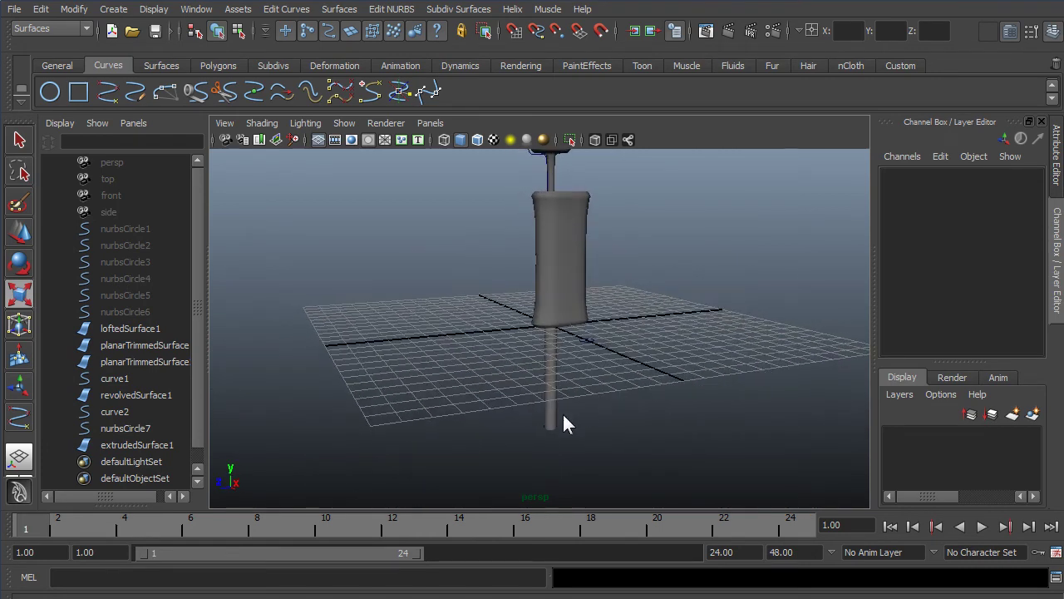
- Taper the extruded tube towards its lower tip by scaling its lower and middle rows of control vertices inward, then return to object mode
click(553, 418)
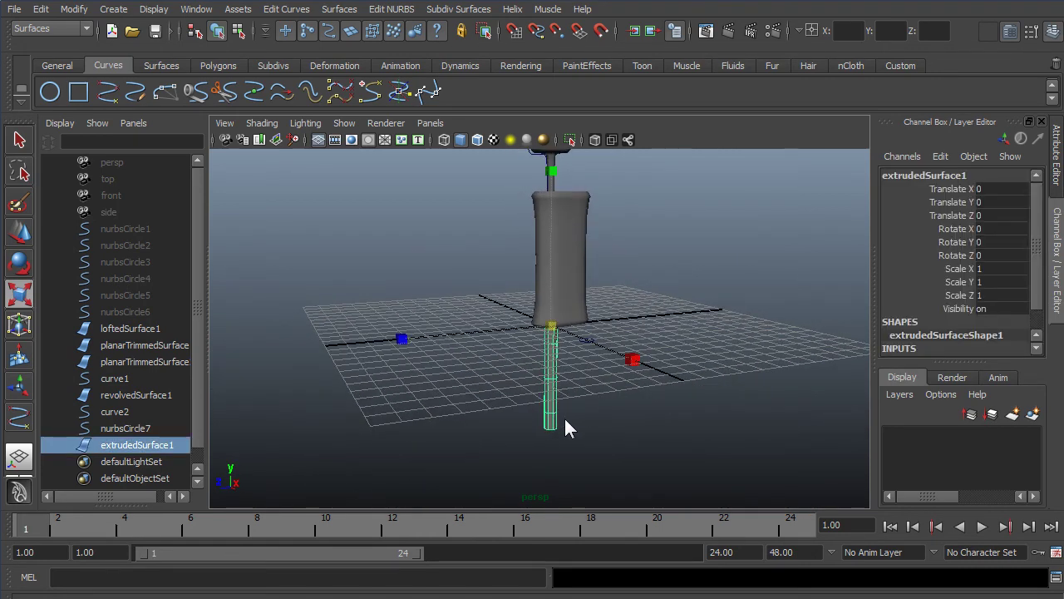
key(f)
alt+drag(566, 423, 542, 414)
right_click(542, 413)
right_drag(542, 413, 472, 411)
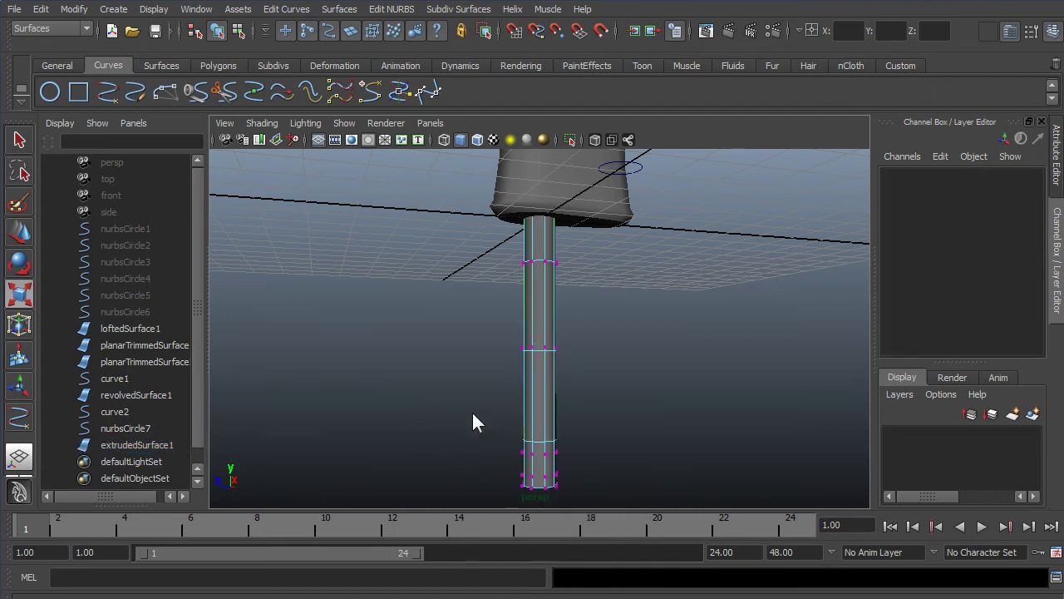
alt+drag(553, 449, 522, 428)
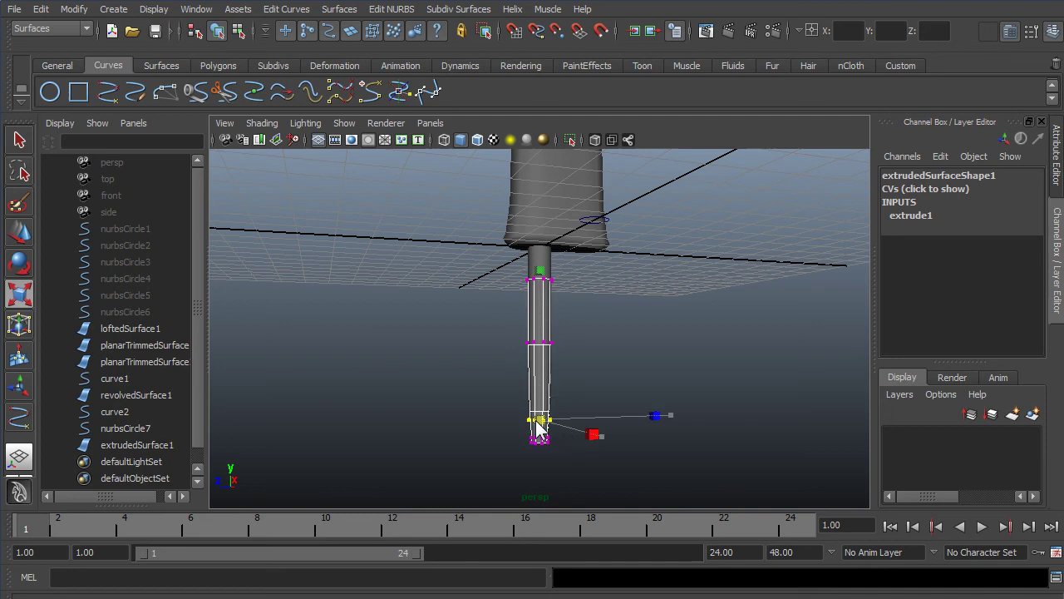
drag(508, 330, 530, 348)
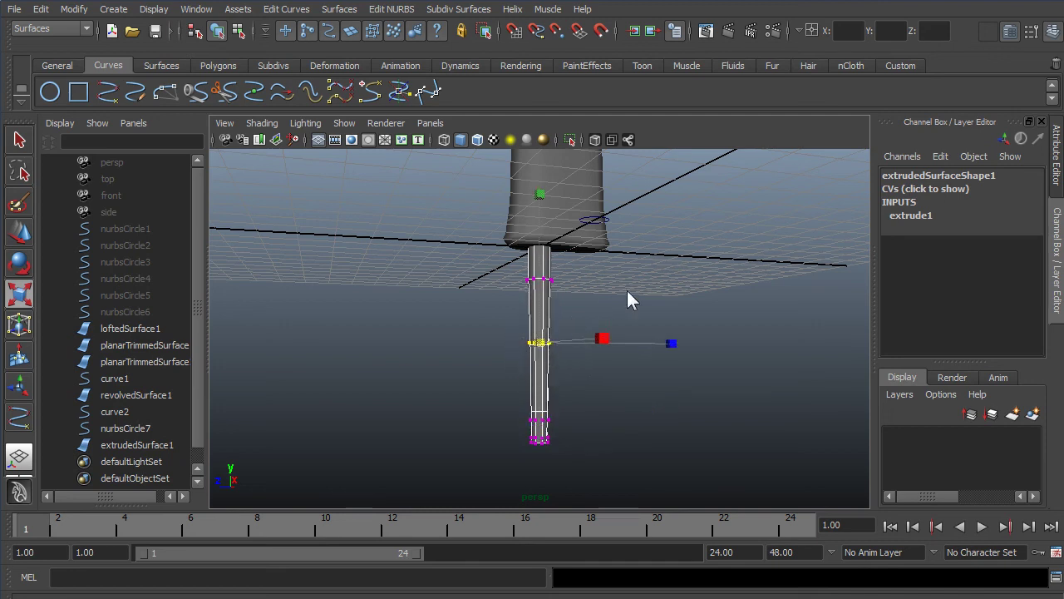
click(627, 316)
mouse_move(626, 314)
alt+mouse_down()
mouse_move(626, 326)
mouse_move(607, 309)
alt+mouse_up()
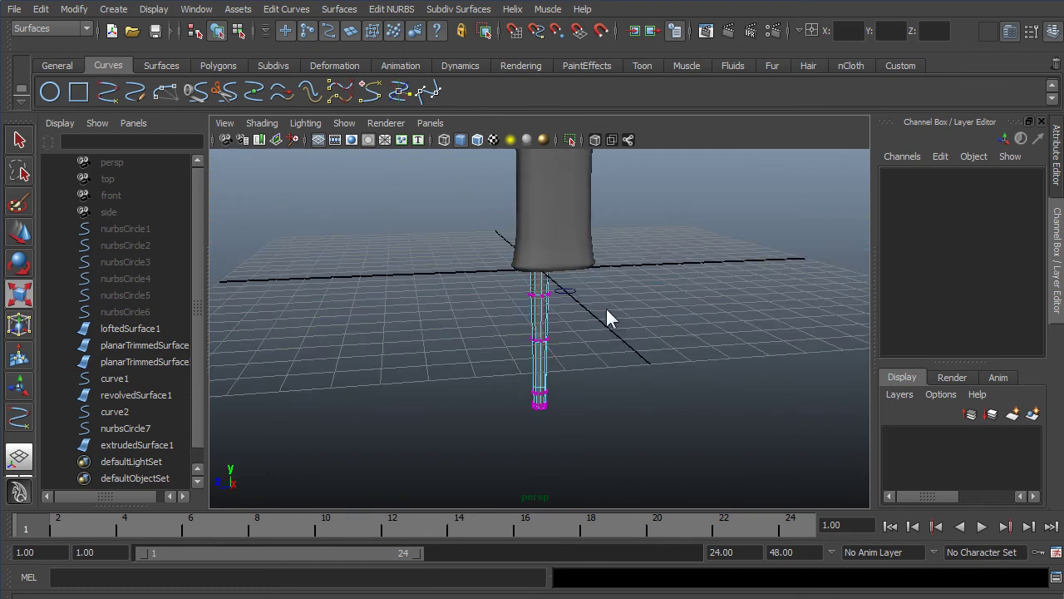
right_drag(543, 319, 601, 306)
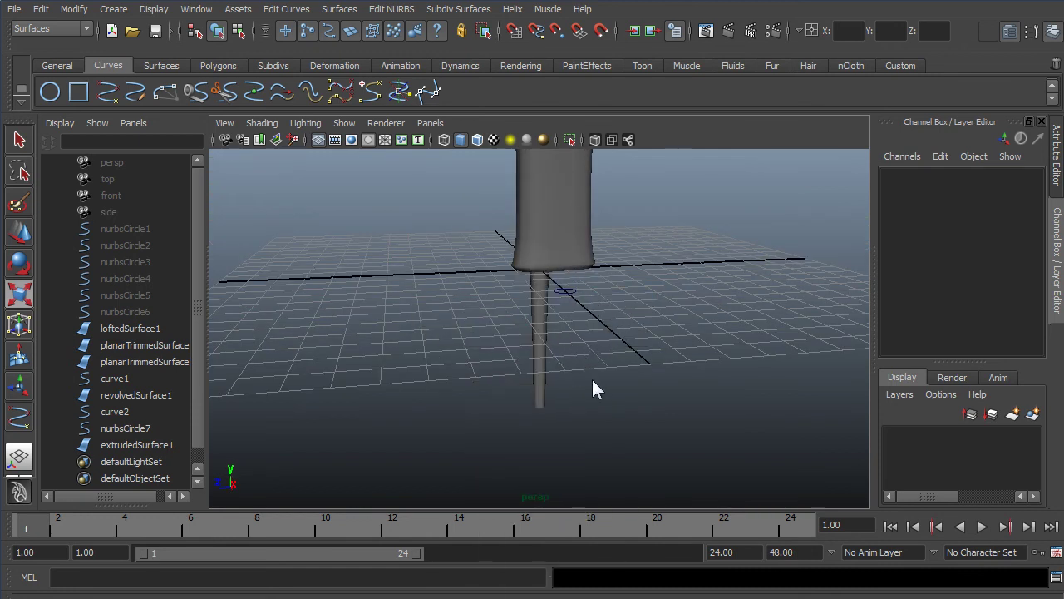
- Group the lofted body, the revolved knob and the extruded tube together
alt+drag(592, 381, 580, 261)
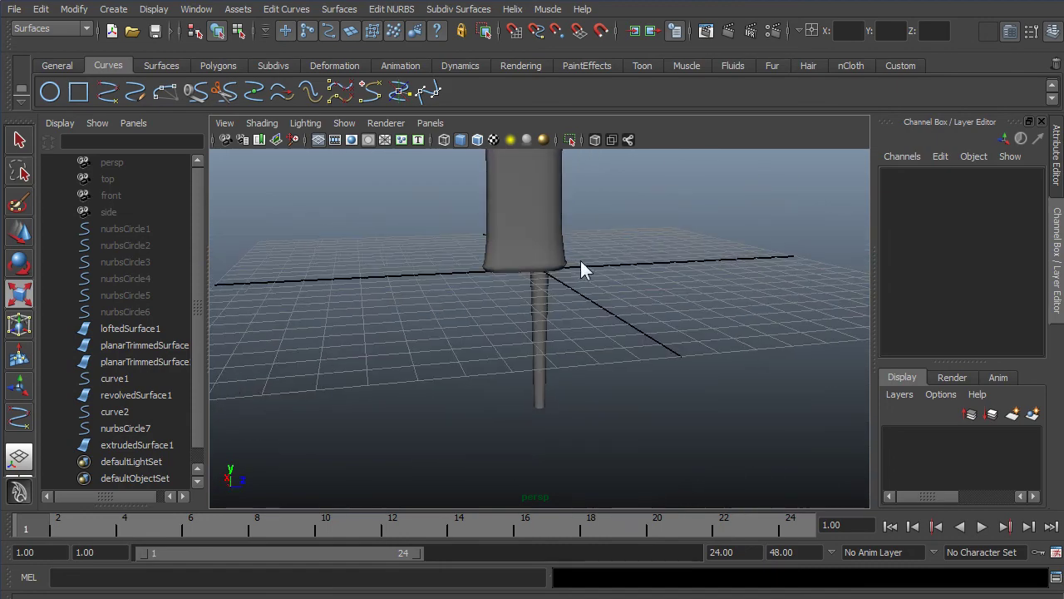
alt+right_drag(581, 260, 565, 366)
alt+drag(566, 366, 183, 369)
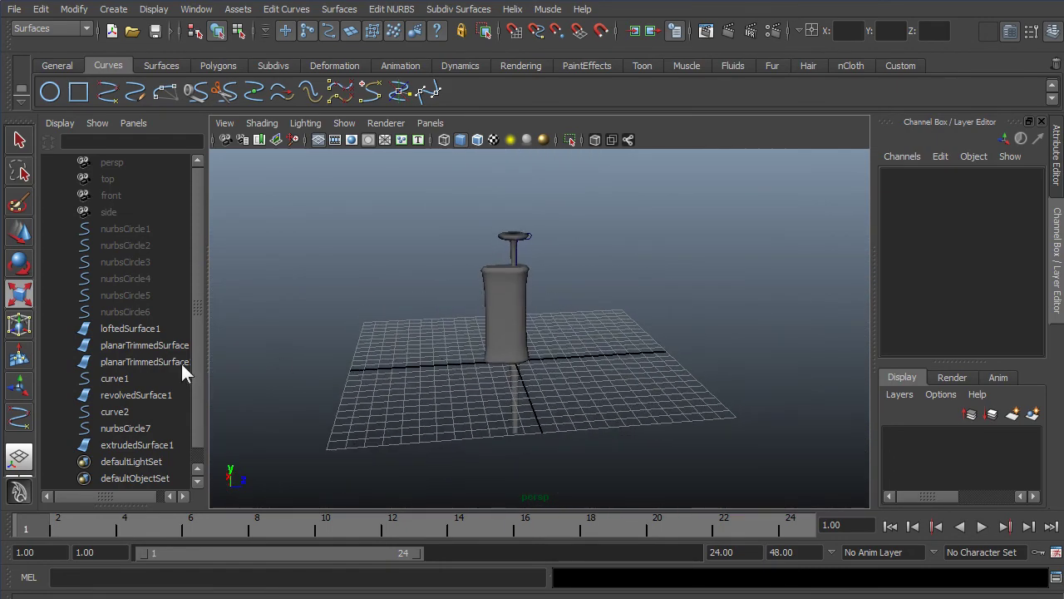
click(507, 298)
shift+click(517, 257)
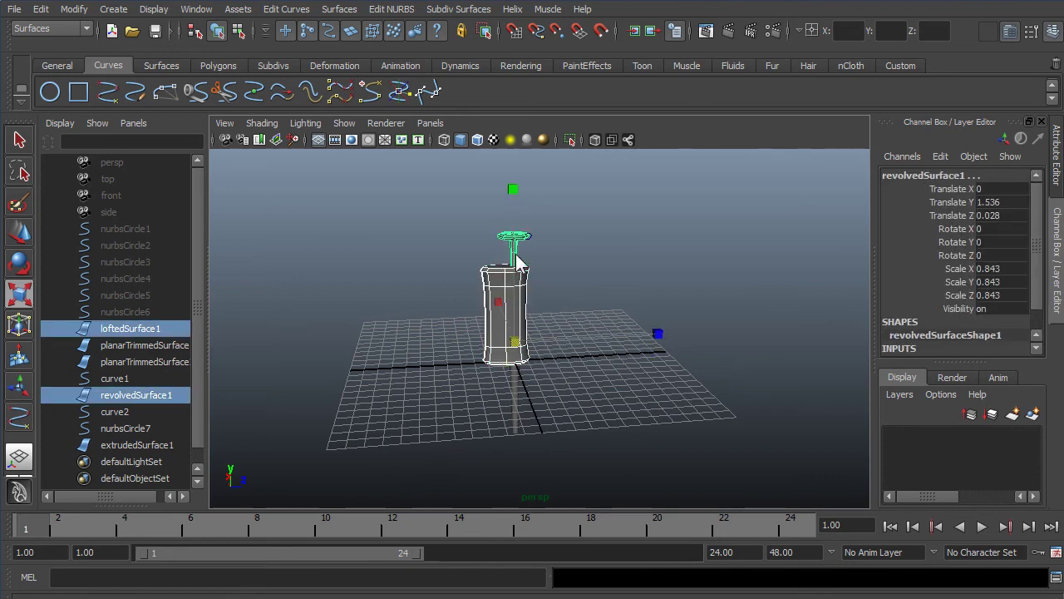
shift+click(512, 410)
alt+drag(513, 410, 189, 354)
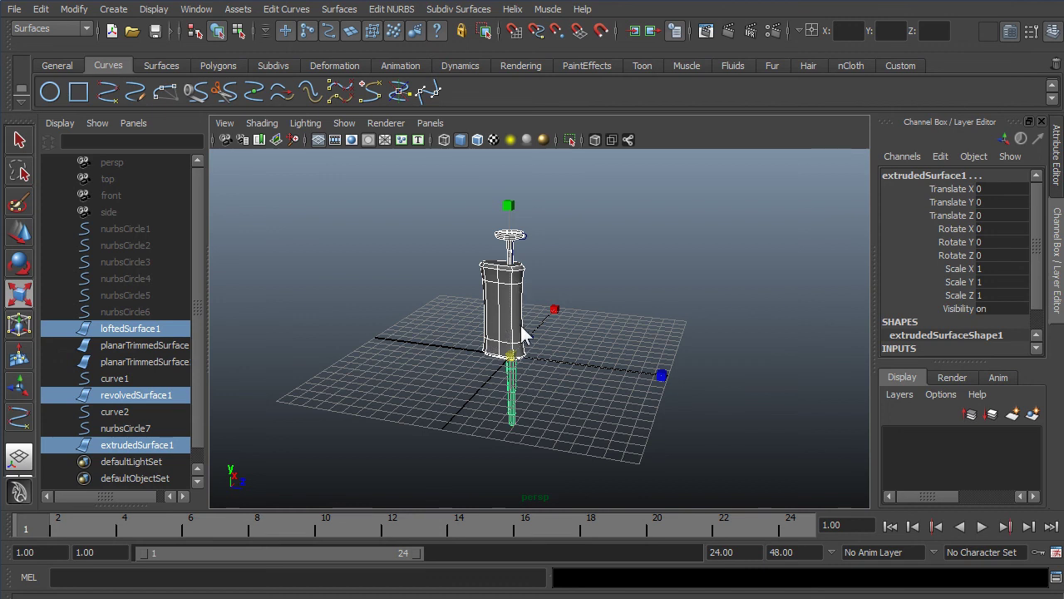
key(ctrl+g)
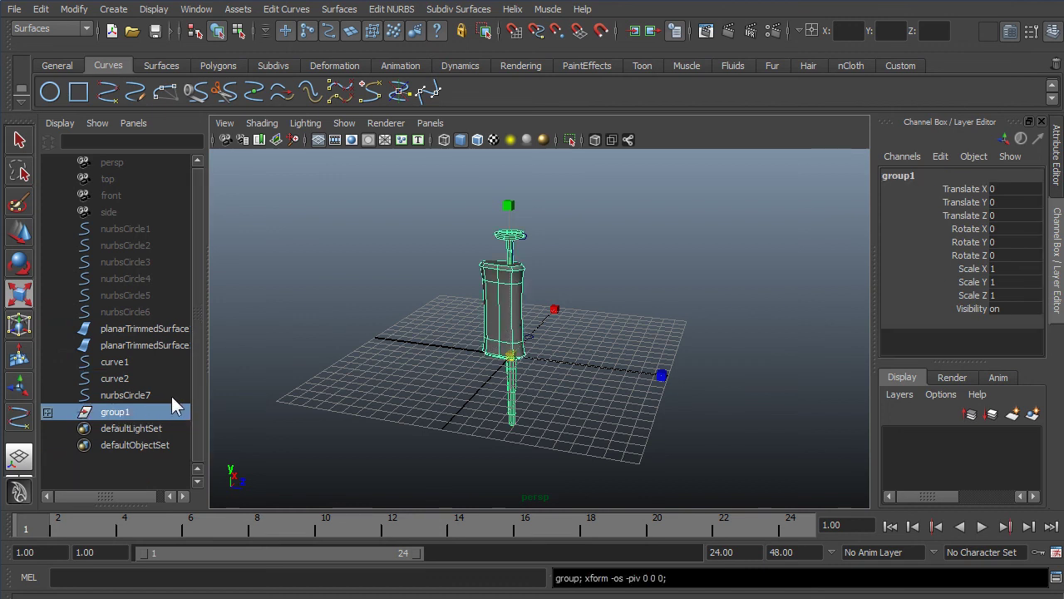
- Rename the new group as Pipette and select it
double_click(112, 413)
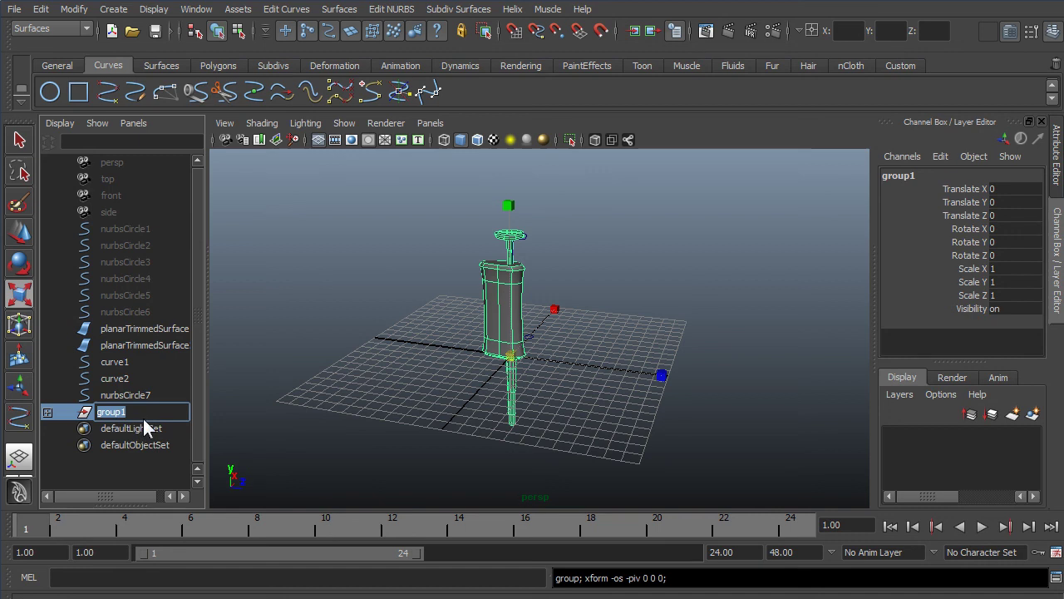
text(Pipette)
key(Return)
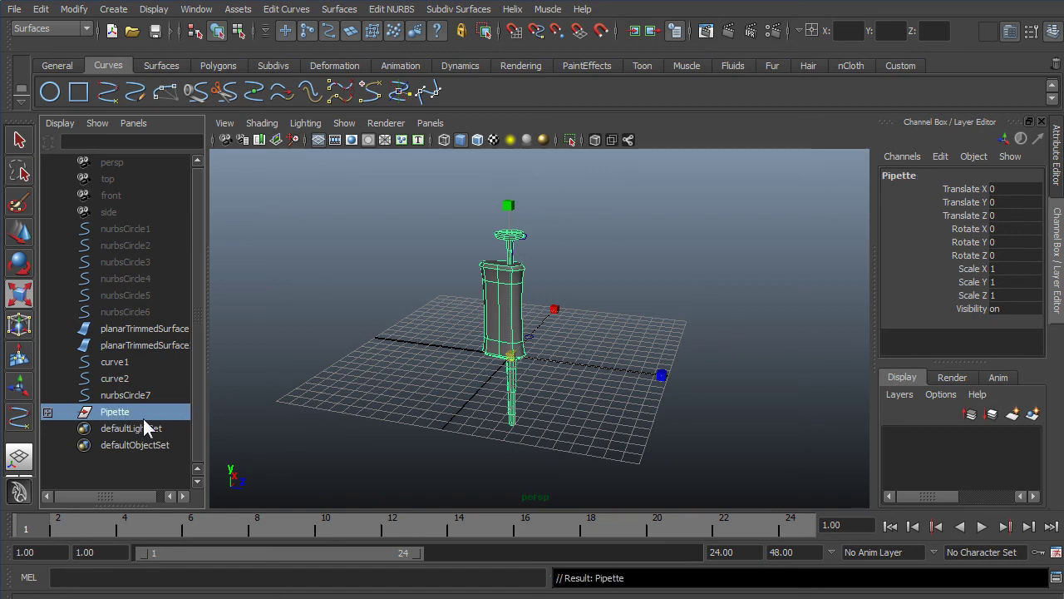
click(441, 428)
click(117, 413)
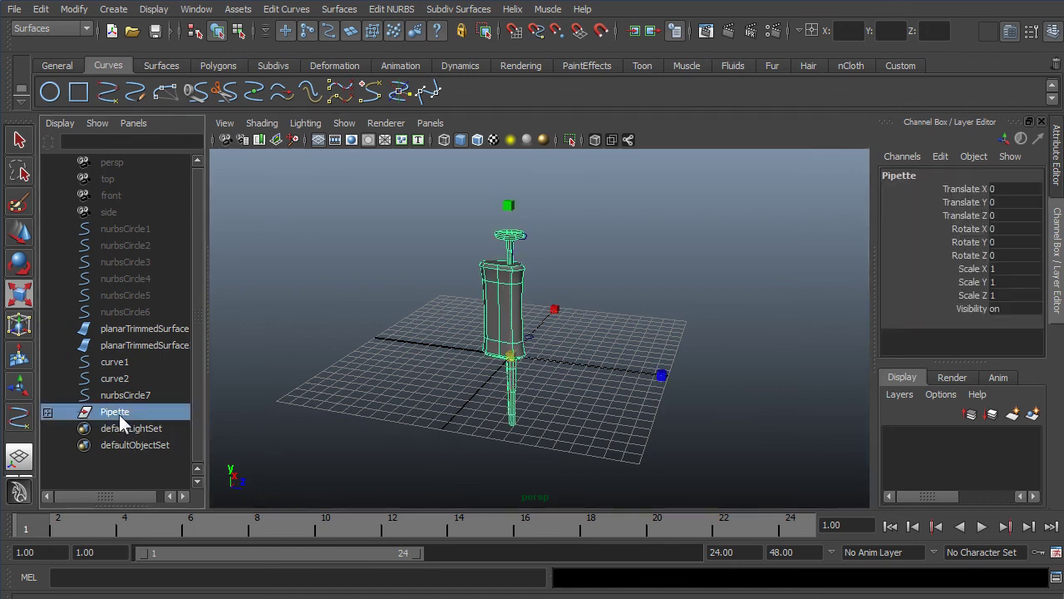